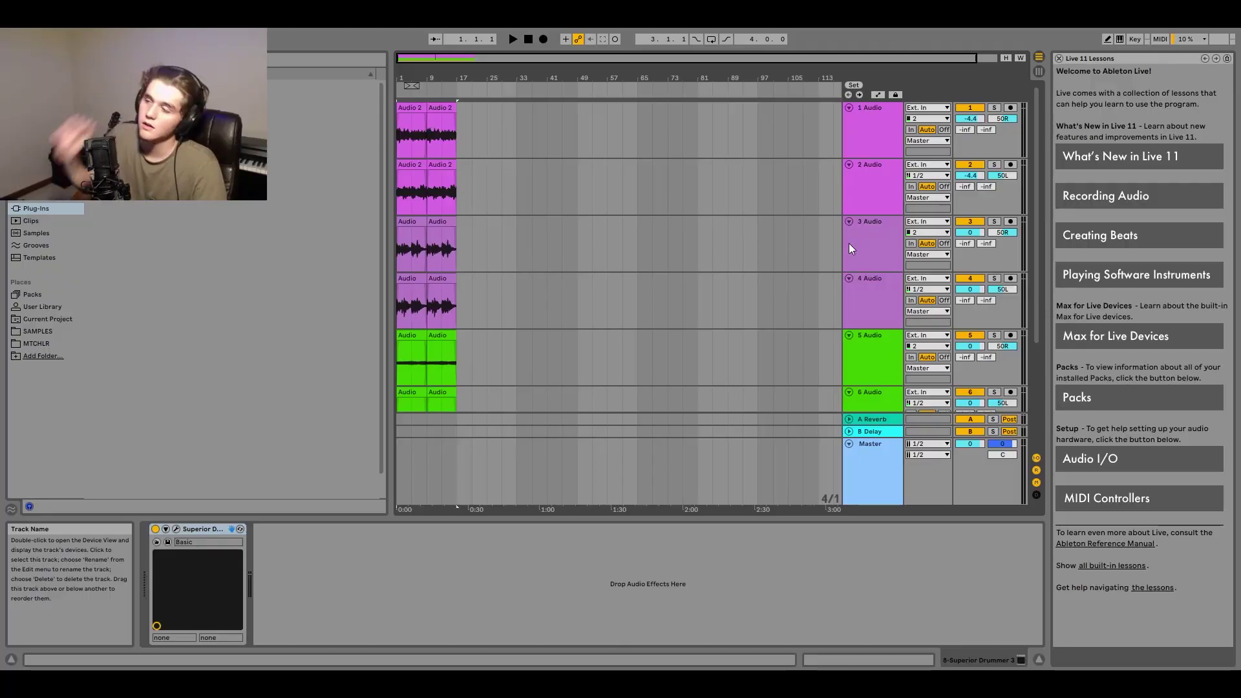
Delete track 1's second clip and stretch the first to bar 17, then undo
{"action": "left_click", "coordinate": [884, 199]}
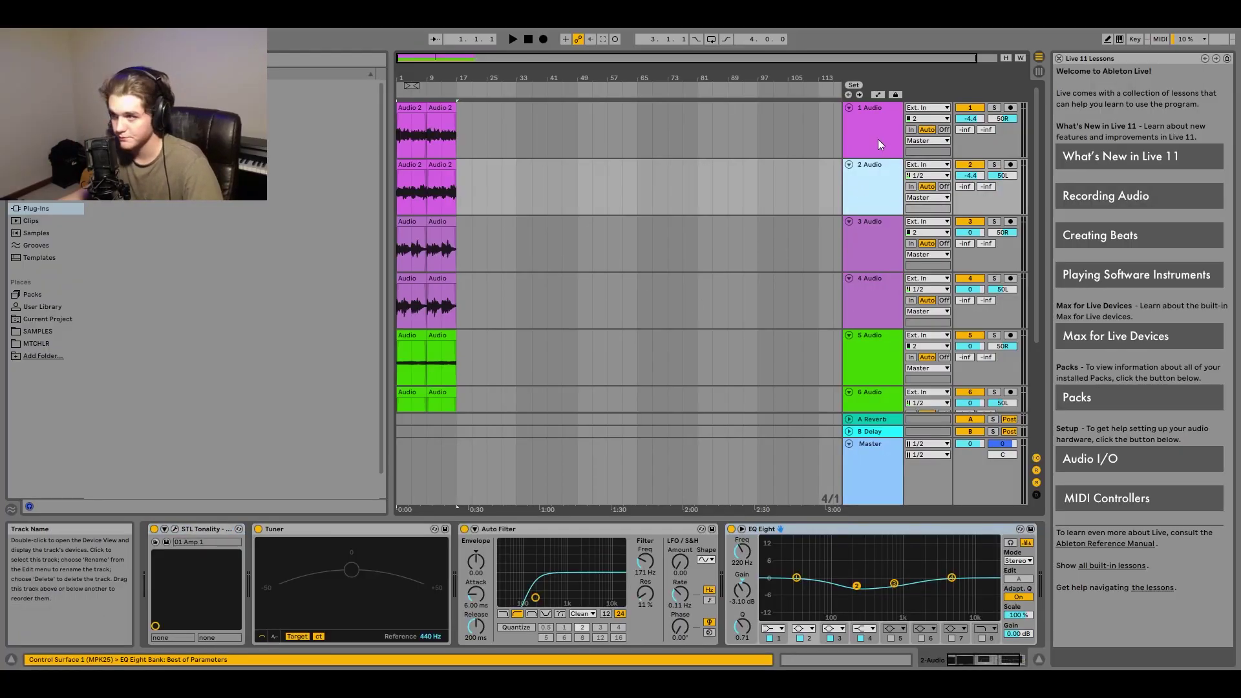
{"action": "left_click", "coordinate": [877, 135]}
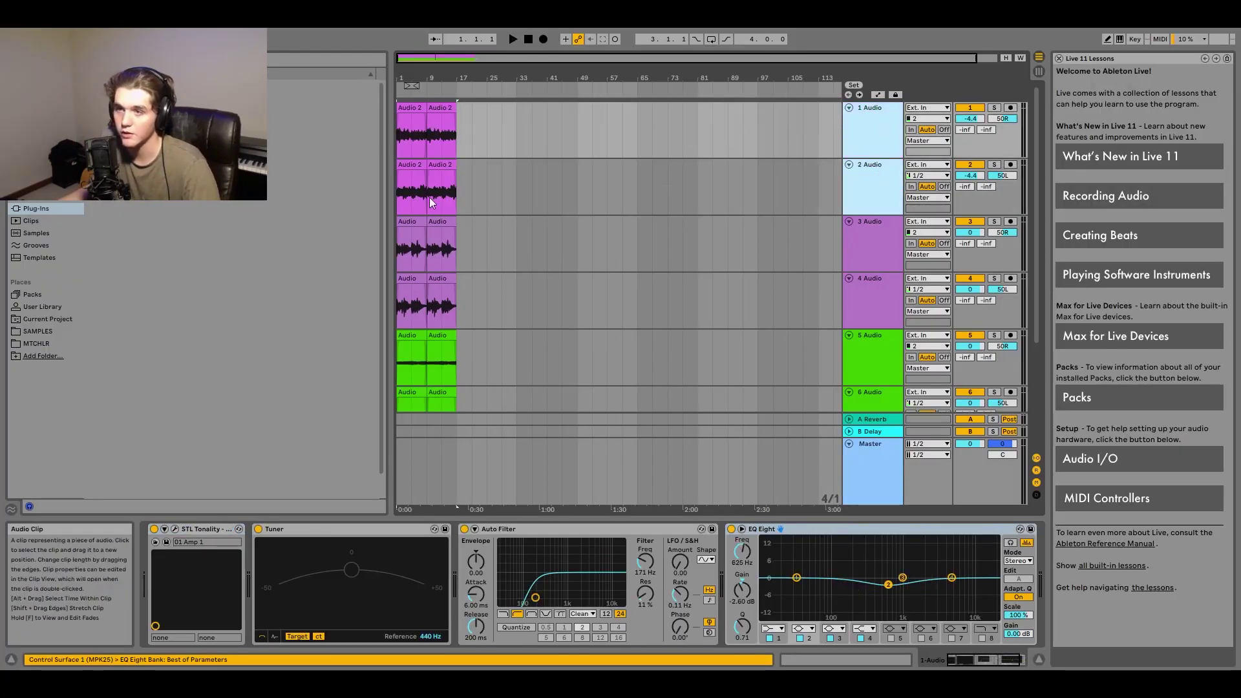
{"action": "left_click", "coordinate": [403, 137]}
{"action": "left_click", "coordinate": [398, 139]}
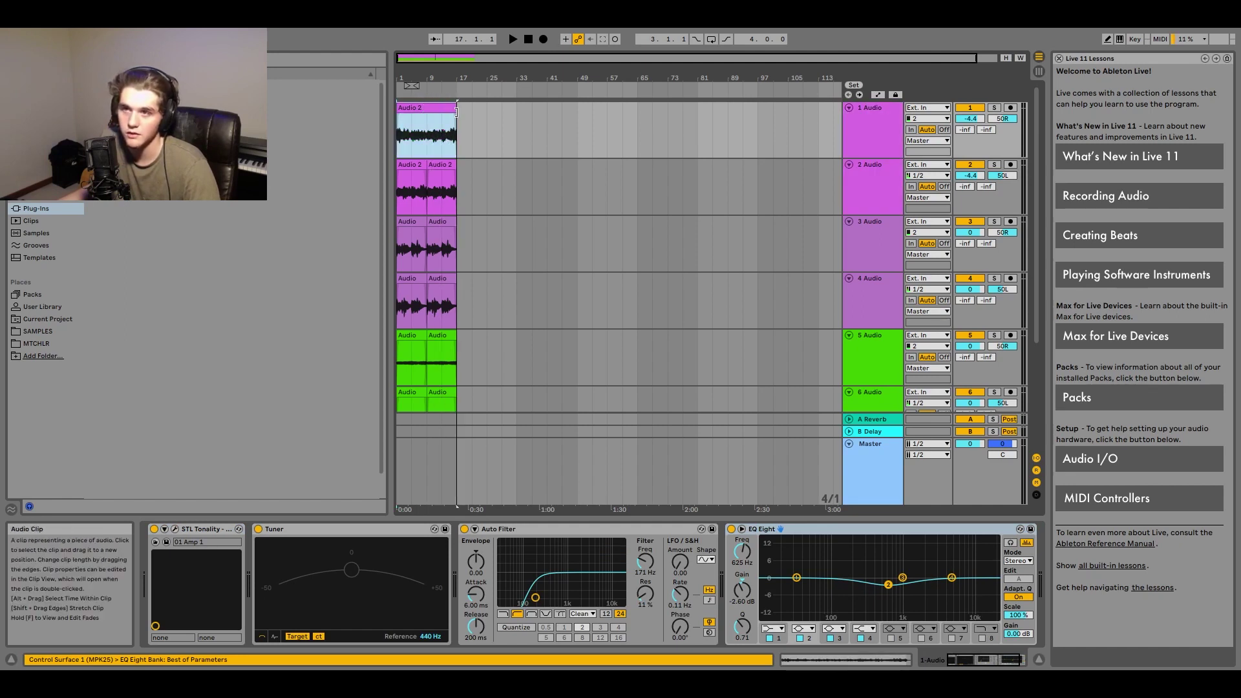
{"action": "left_click", "coordinate": [406, 139]}
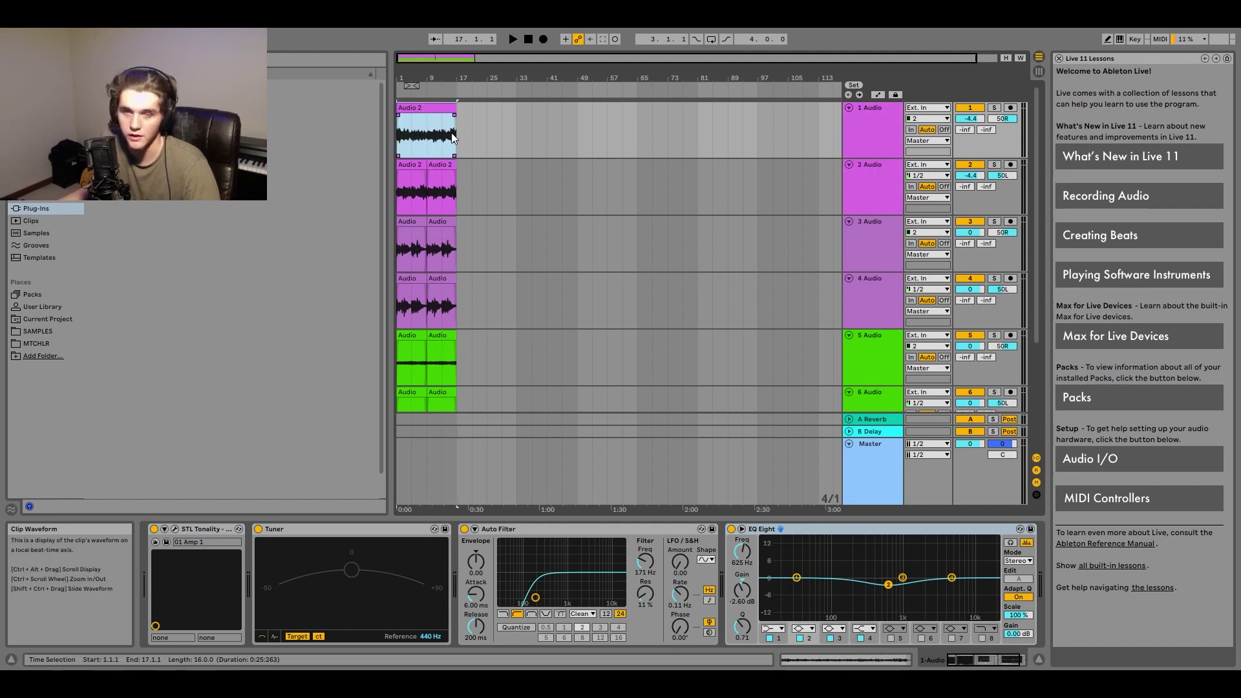
{"action": "left_click", "coordinate": [428, 136]}
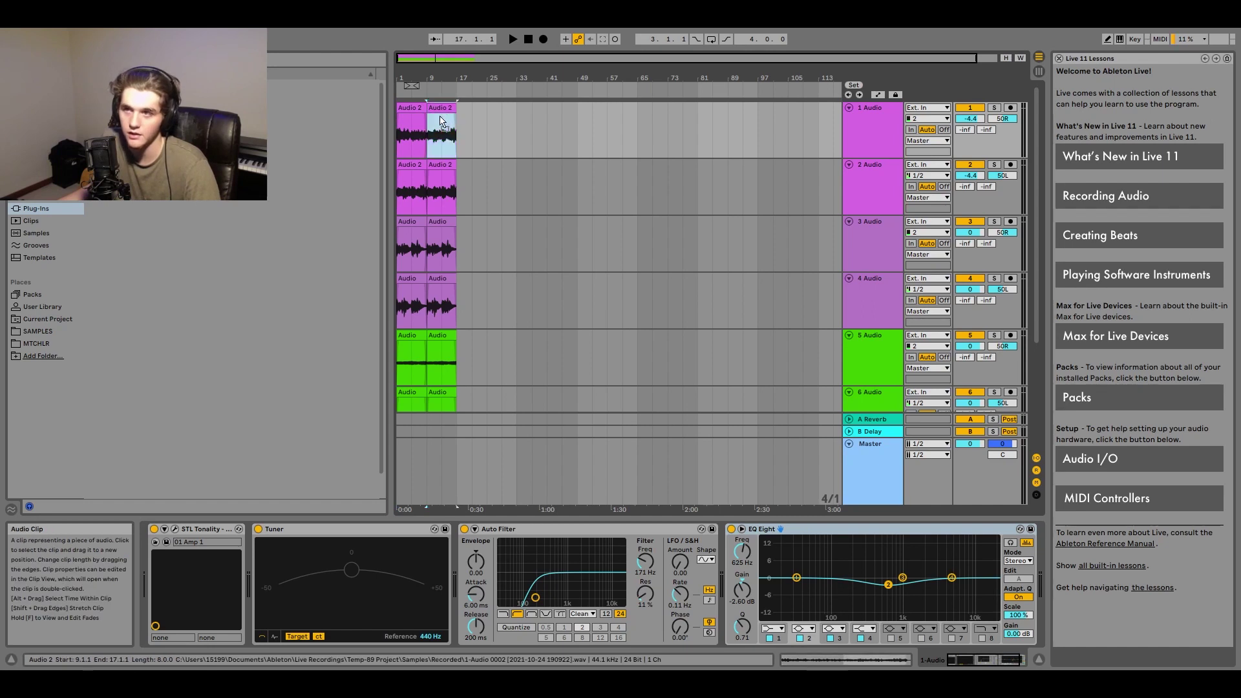
{"action": "key", "text": "Delete"}
{"action": "left_click_drag", "start_coordinate": [426, 105], "coordinate": [458, 105]}
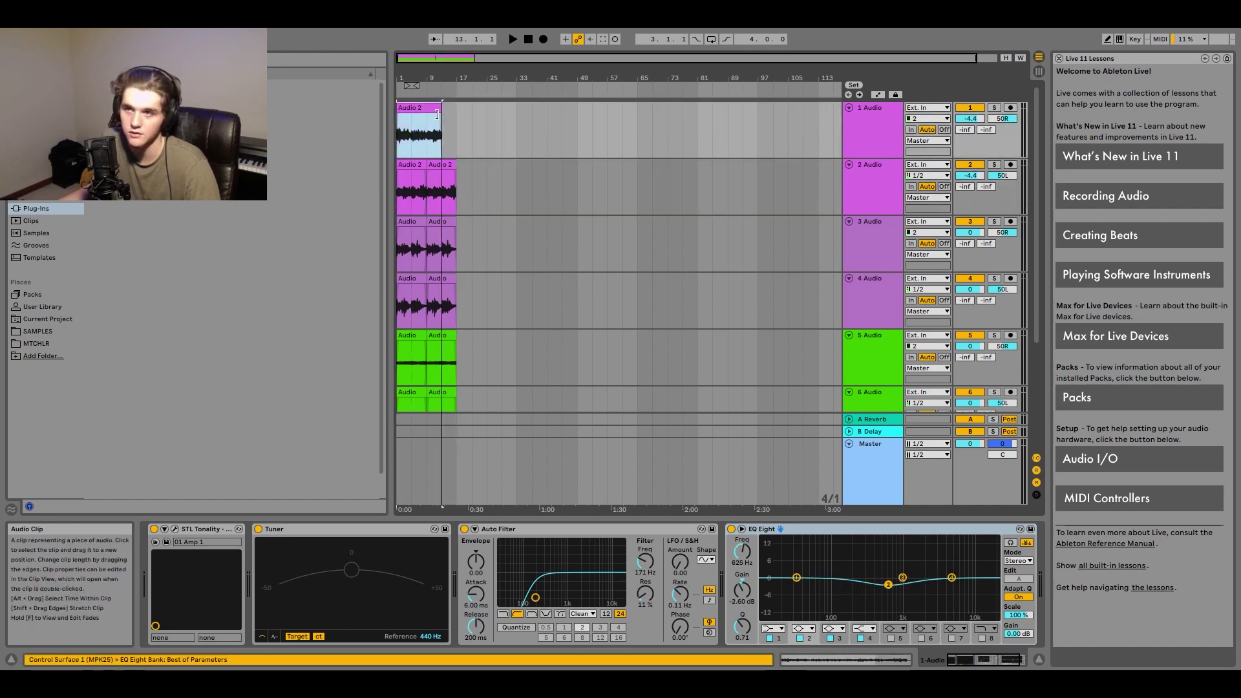
{"action": "key", "text": "ctrl+z"}
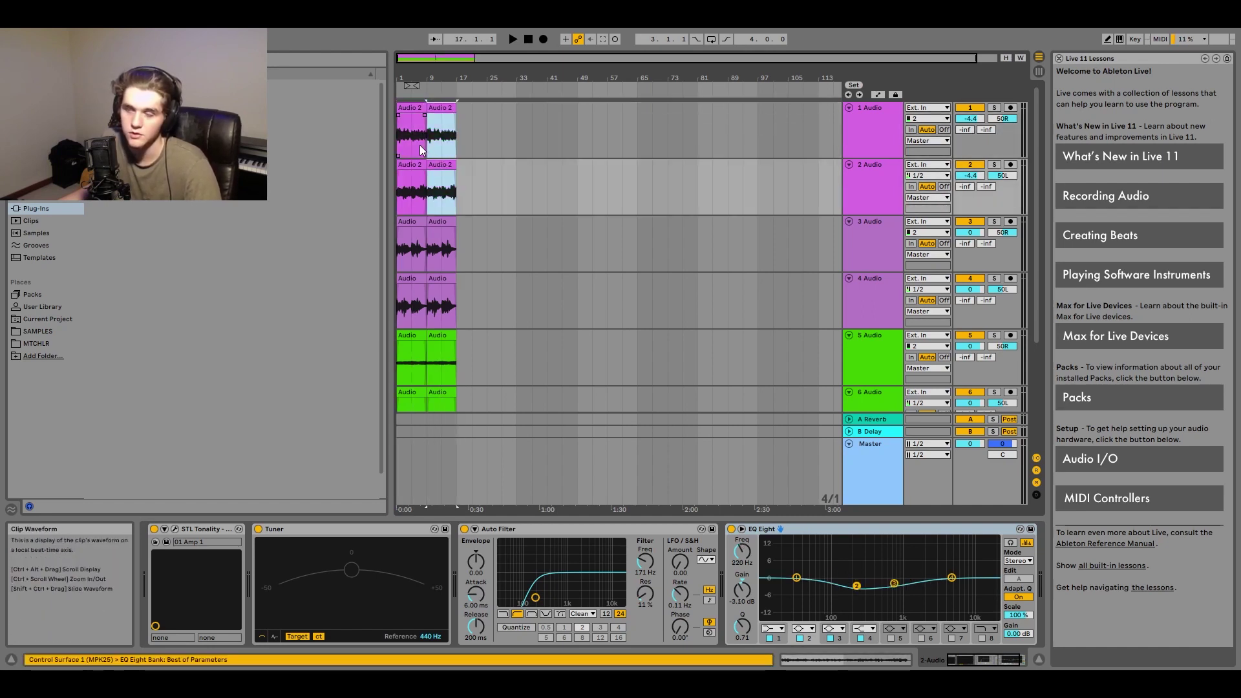
Solo tracks 1 and 2 and switch off track 1's Tuner, Auto Filter and EQ Eight
{"action": "left_click", "coordinate": [397, 144]}
{"action": "left_click", "coordinate": [995, 163]}
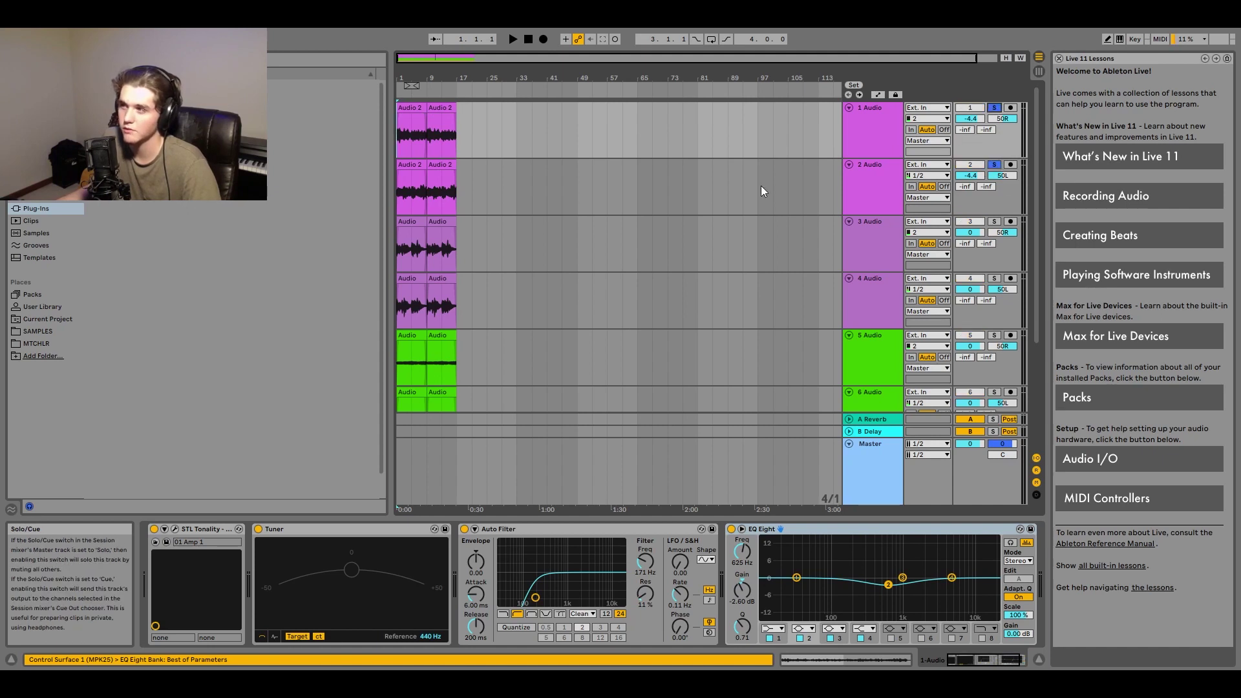
{"action": "mouse_move", "coordinate": [194, 572]}
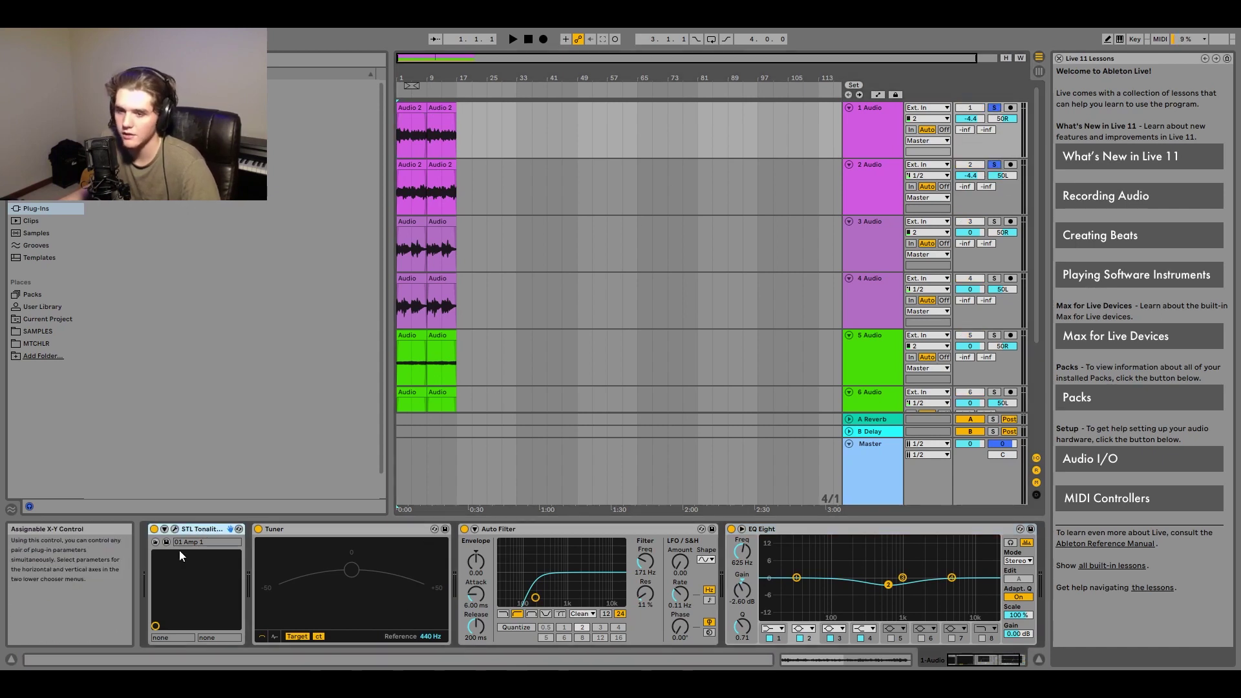
{"action": "left_click", "coordinate": [309, 544]}
{"action": "key", "text": "shift+Right"}
{"action": "key", "text": "shift+Right"}
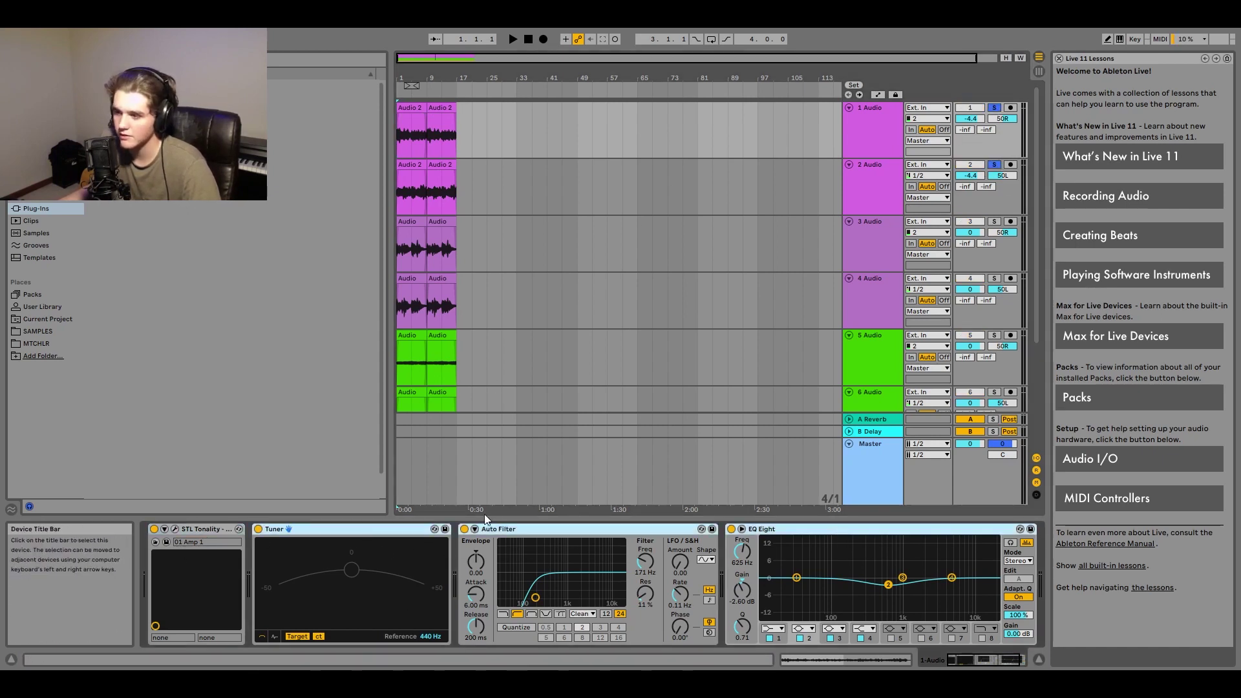
{"action": "key", "text": "ctrl+0"}
Switch off track 2's Tuner, Auto Filter and EQ Eight, and set playback start to bar 1
{"action": "left_click", "coordinate": [880, 183]}
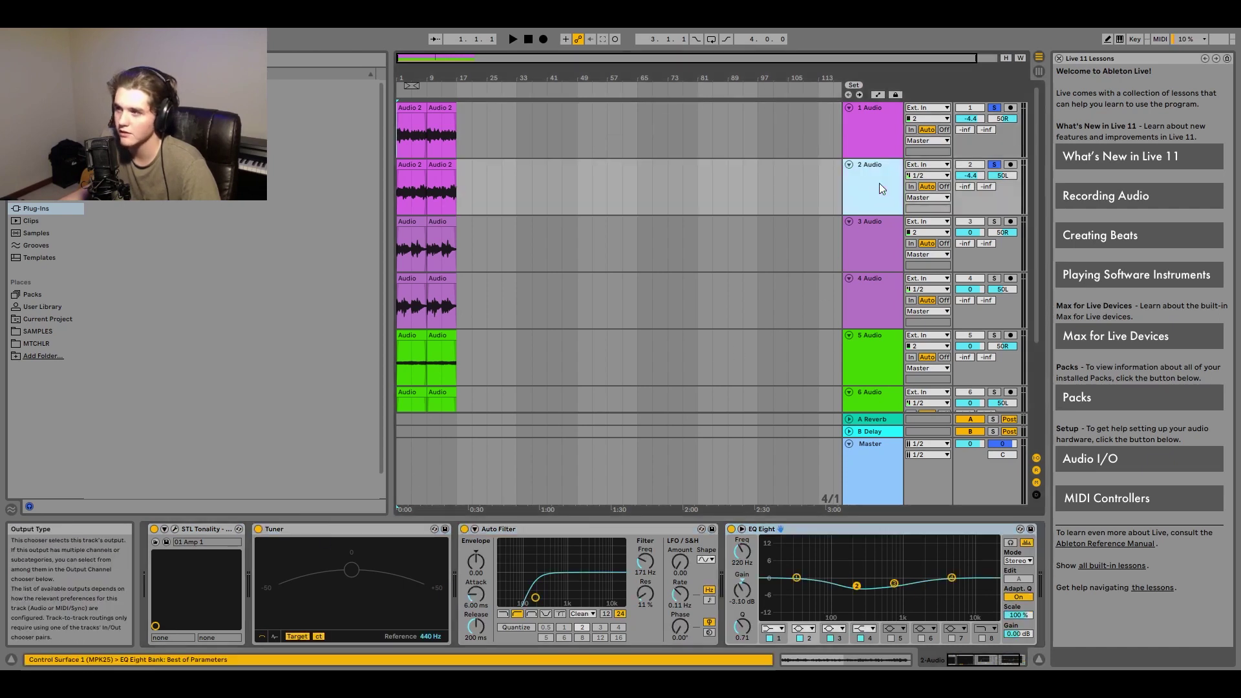
{"action": "left_click", "coordinate": [461, 563]}
{"action": "key", "text": "shift+Right"}
{"action": "key", "text": "shift+Right"}
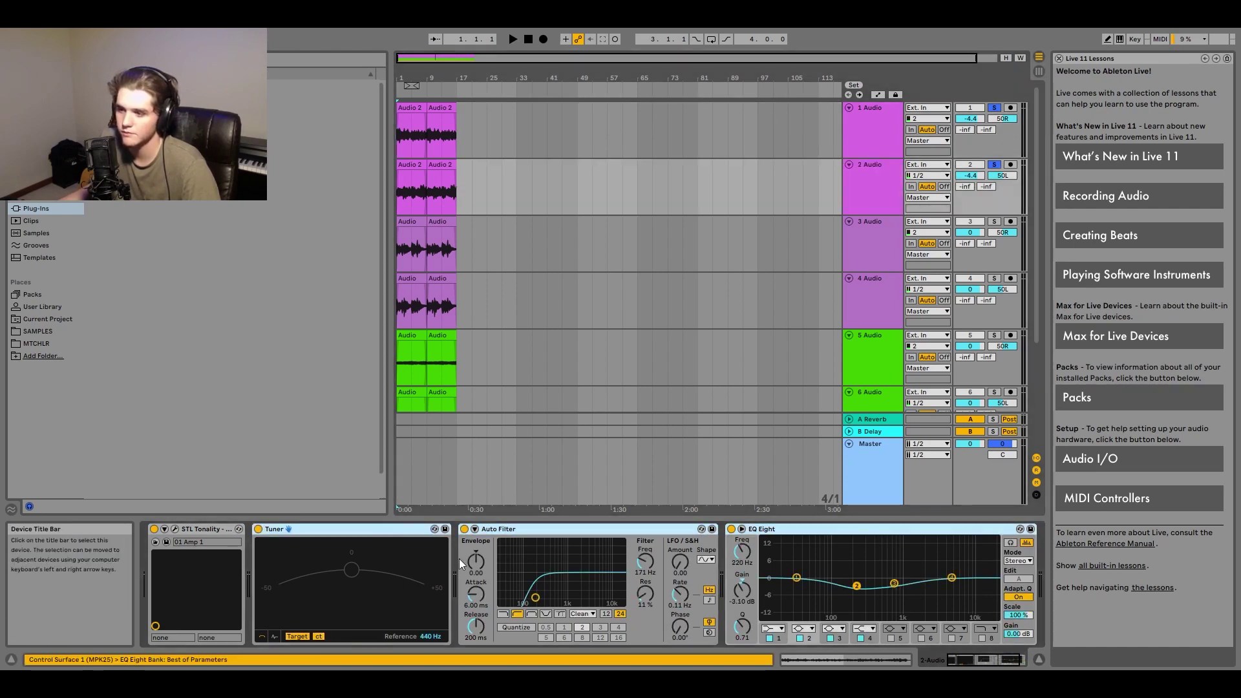
{"action": "key", "text": "ctrl+0"}
{"action": "left_click", "coordinate": [218, 529]}
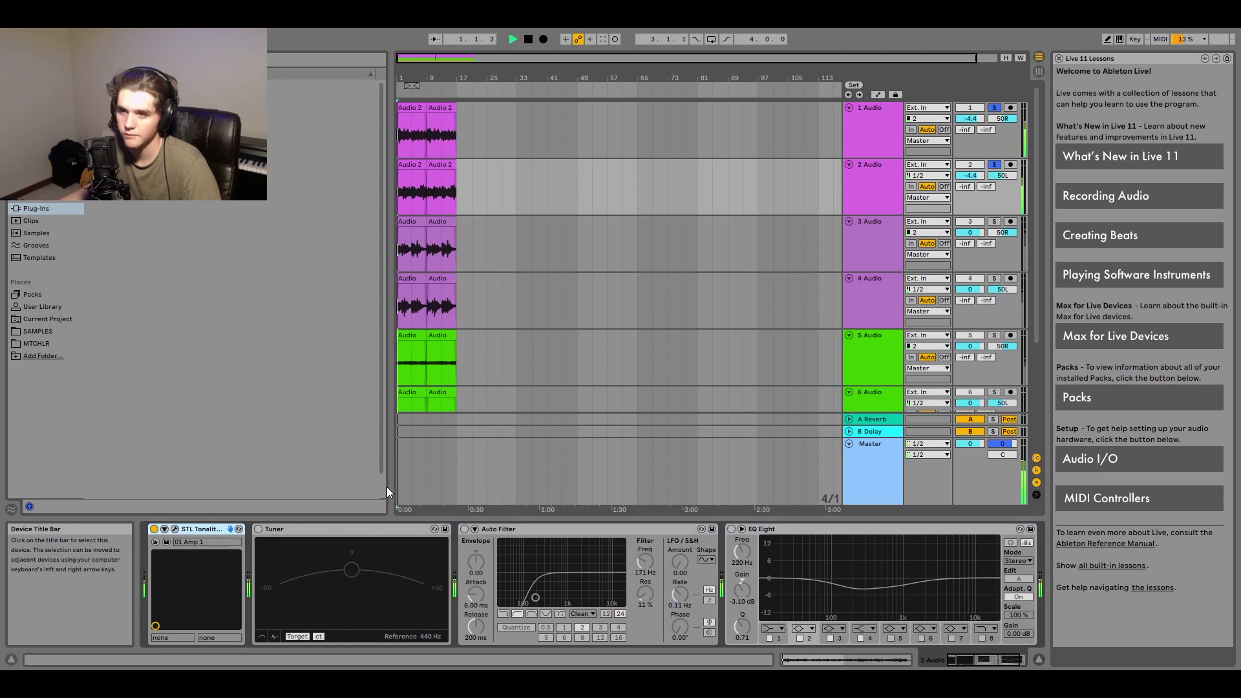
{"action": "left_click", "coordinate": [417, 479]}
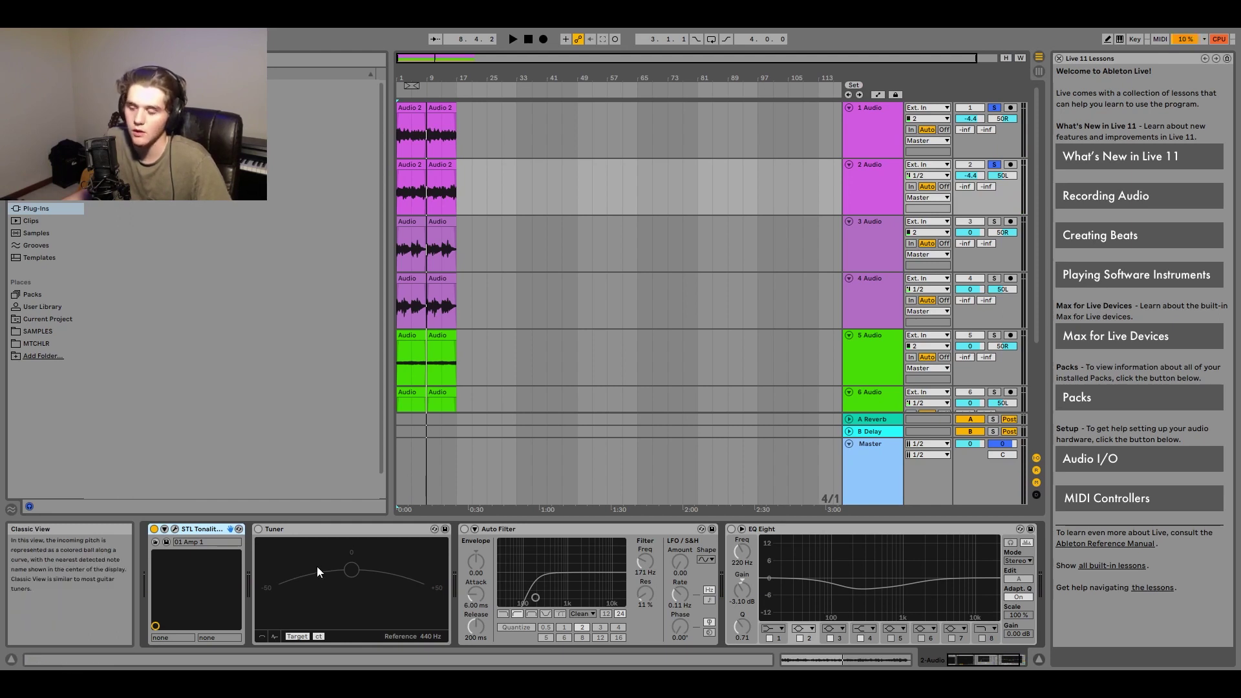
Select track 1's Tuner, Auto Filter and EQ Eight to switch them back on
{"action": "left_click", "coordinate": [321, 530]}
{"action": "key", "text": "shift+Right"}
{"action": "key", "text": "shift+Right"}
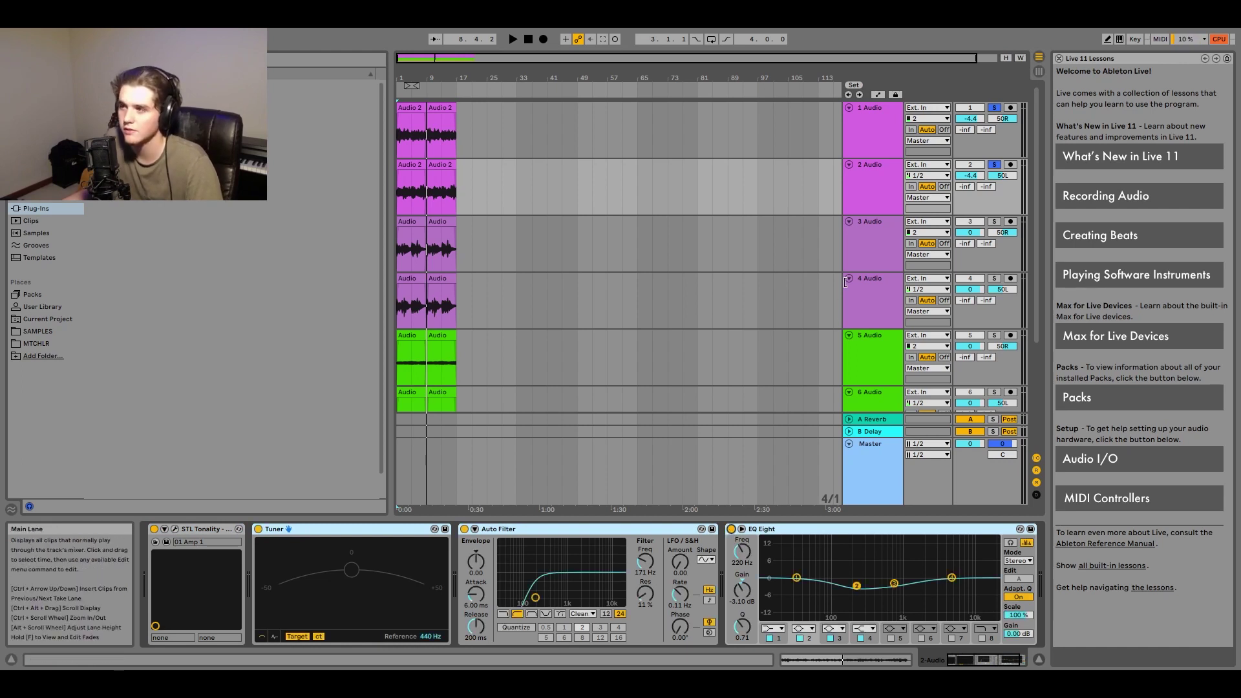
{"action": "left_click", "coordinate": [766, 529]}
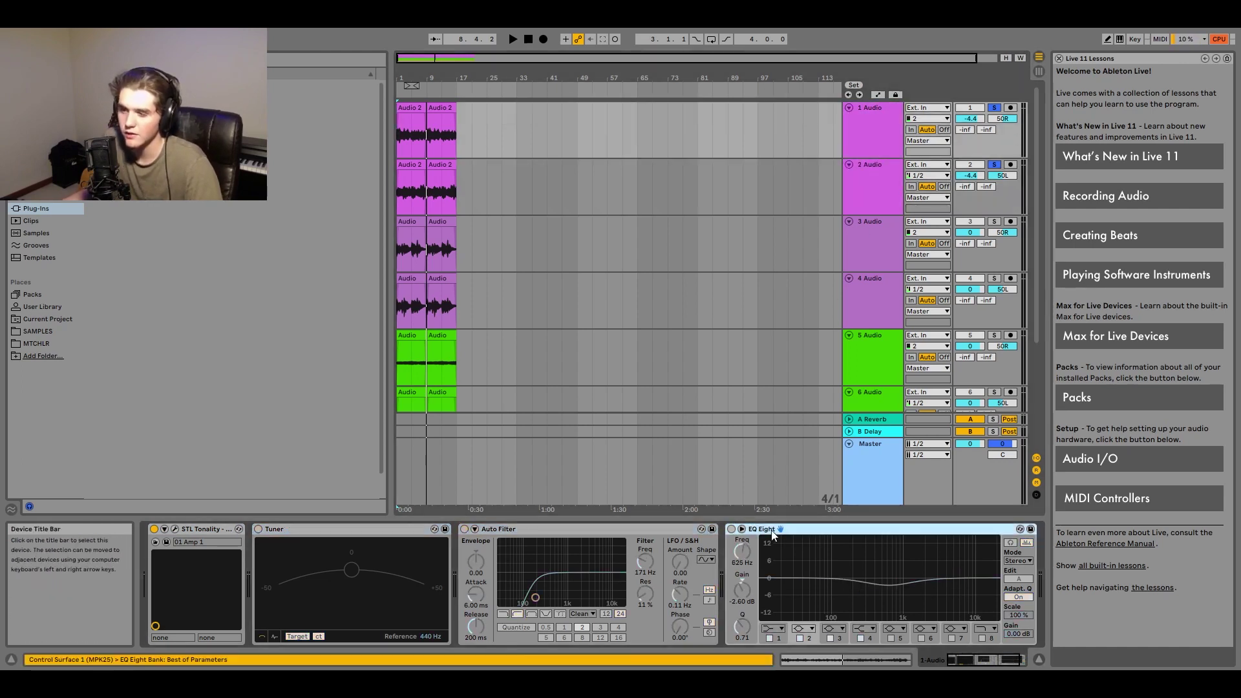
{"action": "left_click", "coordinate": [319, 529], "text": "shift"}
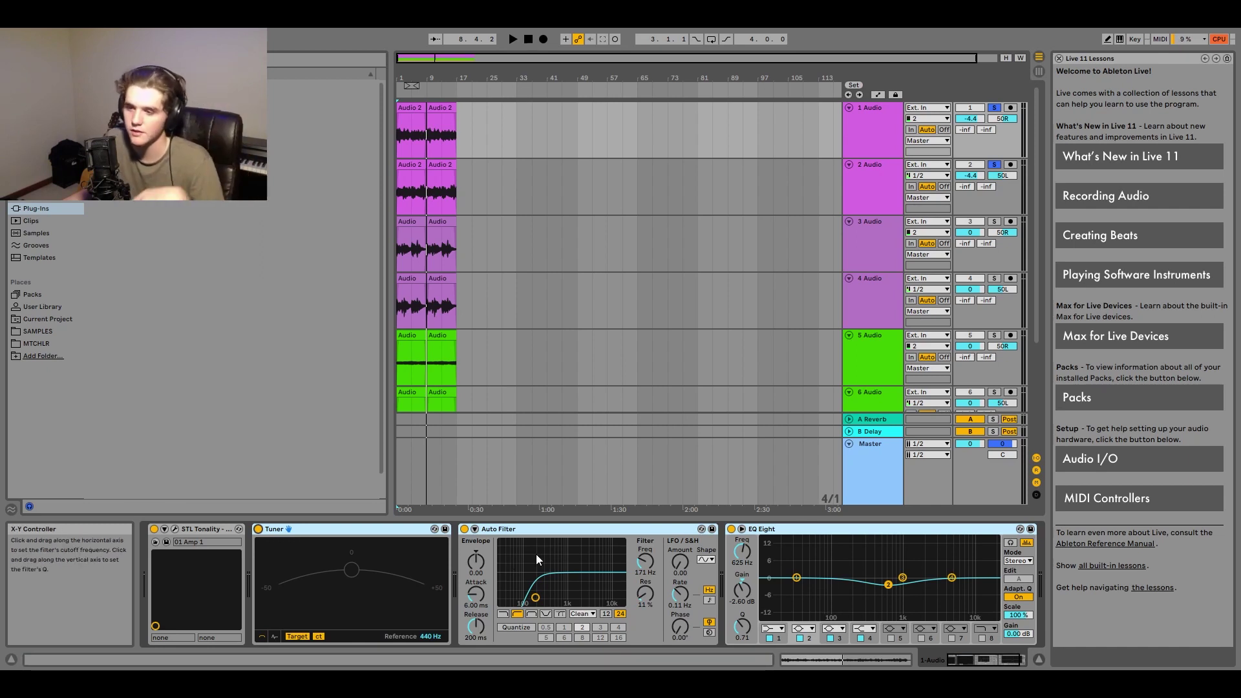
{"action": "left_click", "coordinate": [536, 532]}
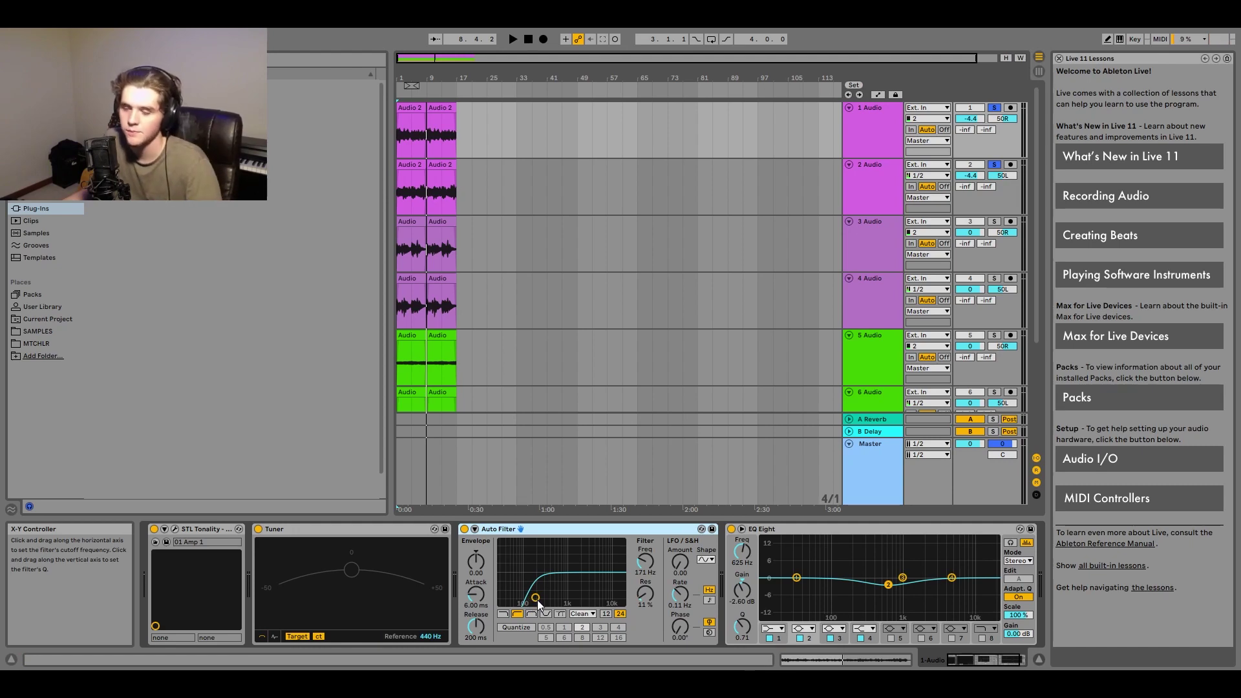
Open and reposition the STL Tonality amp window, close it, and show track 2's devices
{"action": "left_click", "coordinate": [175, 528]}
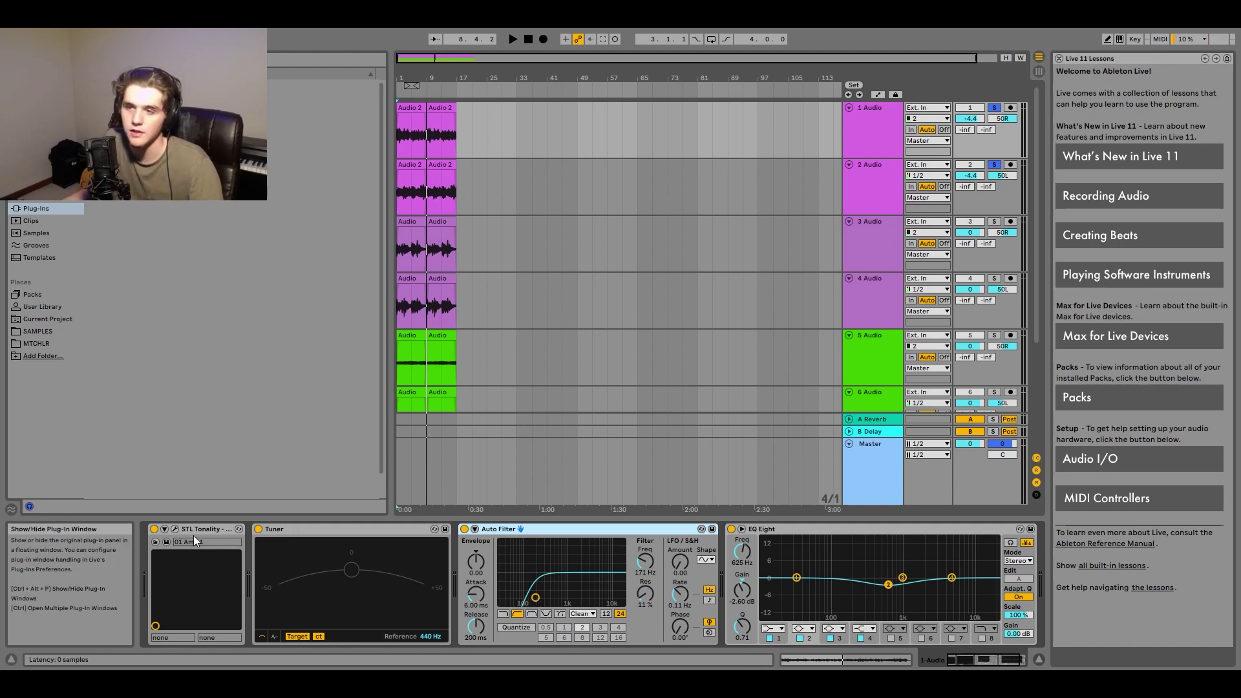
{"action": "left_click_drag", "start_coordinate": [634, 239], "coordinate": [718, 193]}
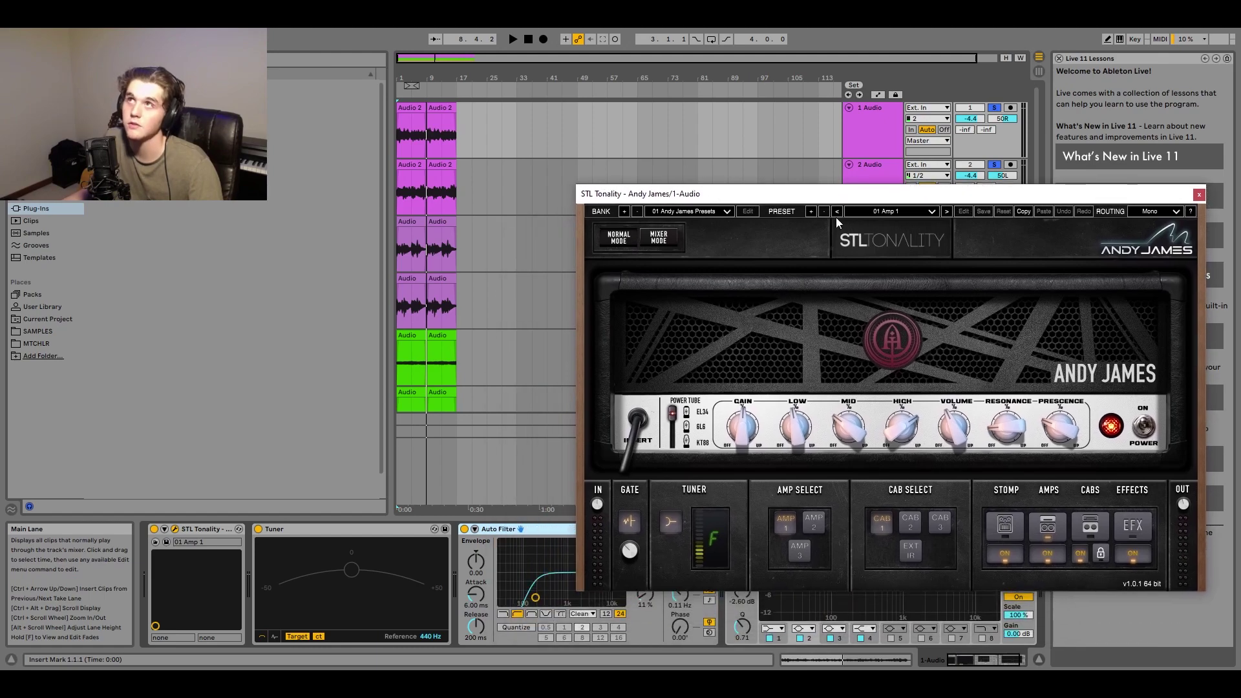
{"action": "left_click", "coordinate": [1199, 195]}
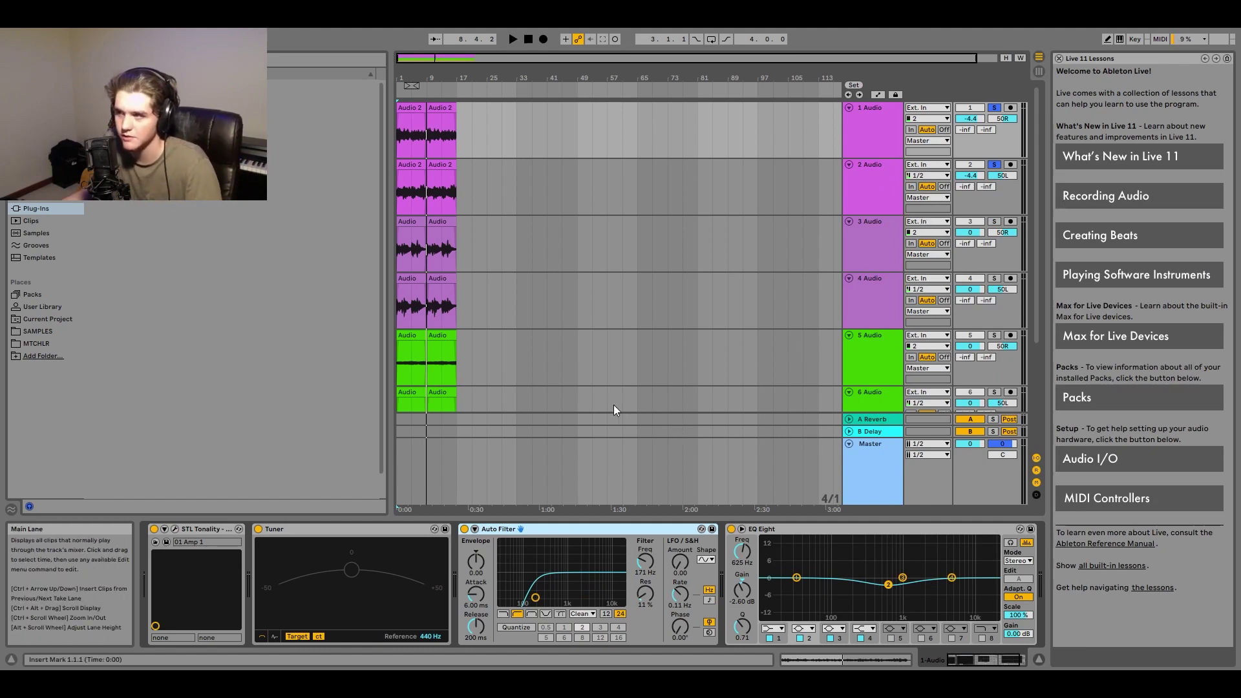
{"action": "left_click", "coordinate": [891, 177]}
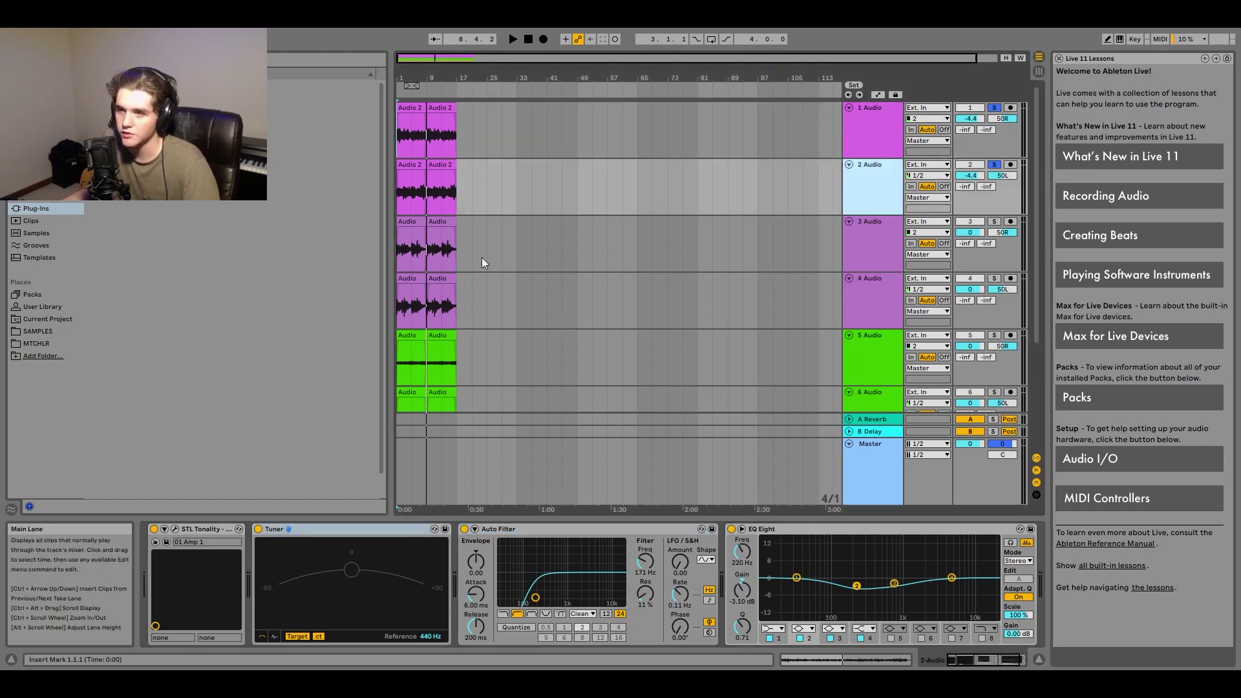
Play from bar 1, comparing track 2 with its Auto Filter bypassed and re-enabled
{"action": "left_click", "coordinate": [401, 206]}
{"action": "key", "text": "space"}
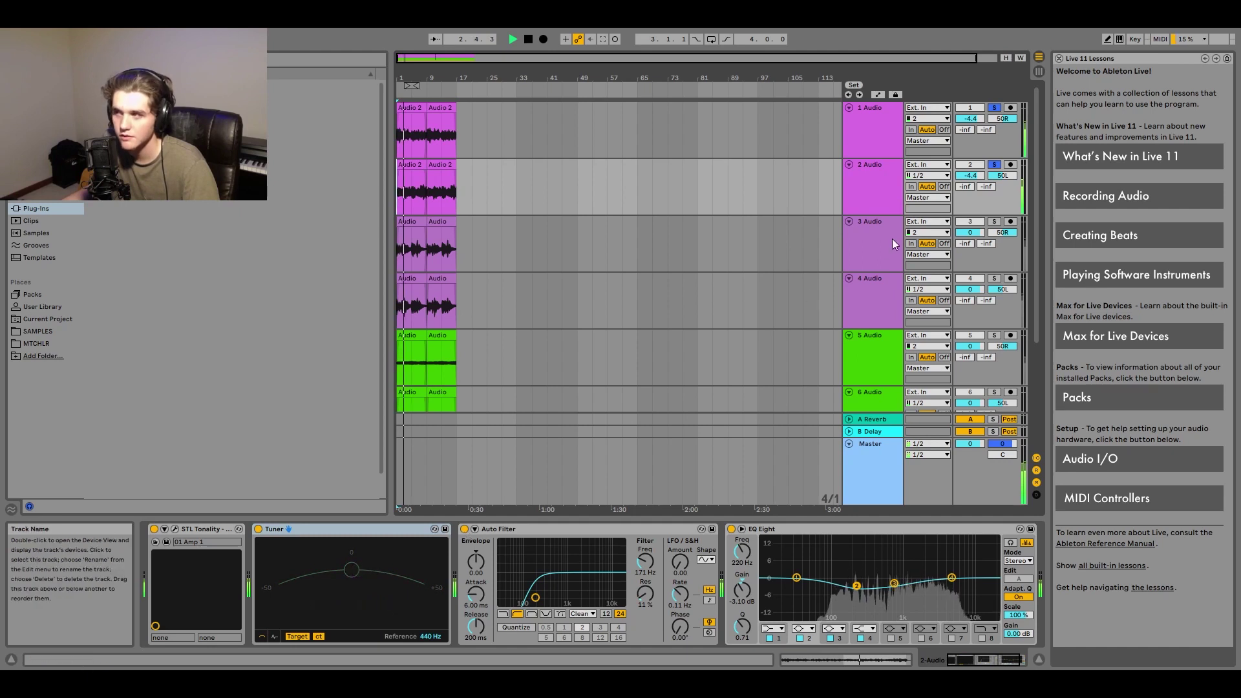
{"action": "key", "text": "space"}
{"action": "key", "text": "space"}
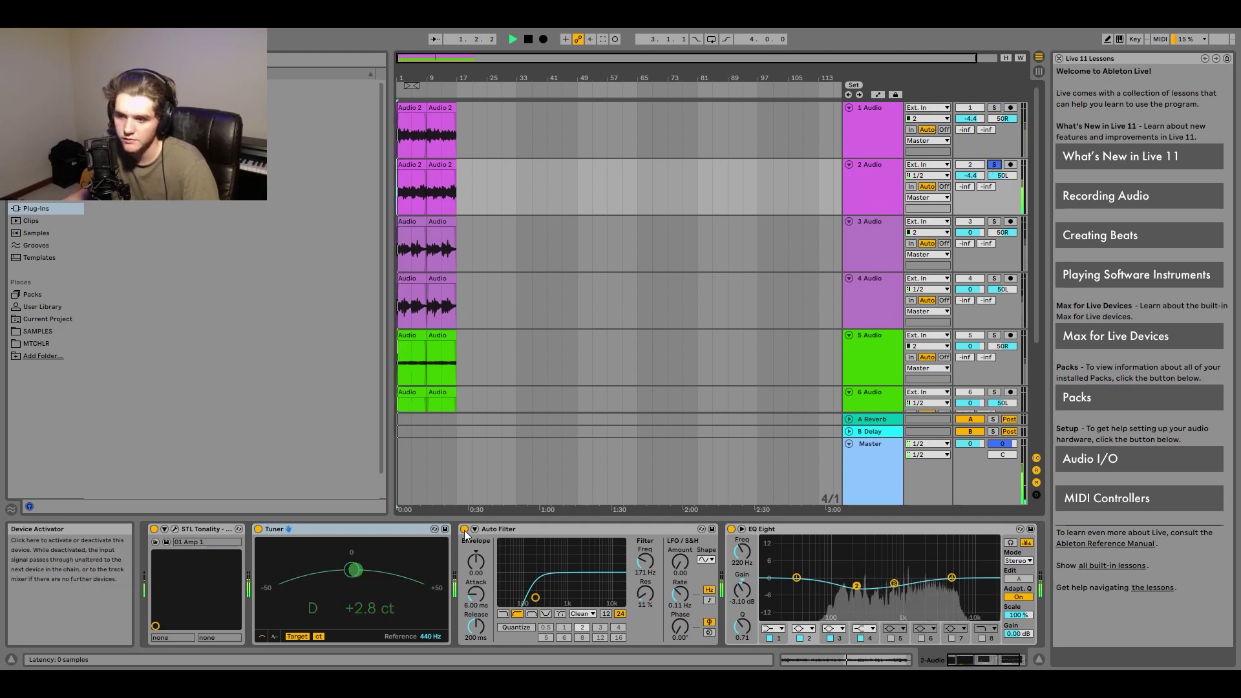
{"action": "left_click", "coordinate": [465, 530]}
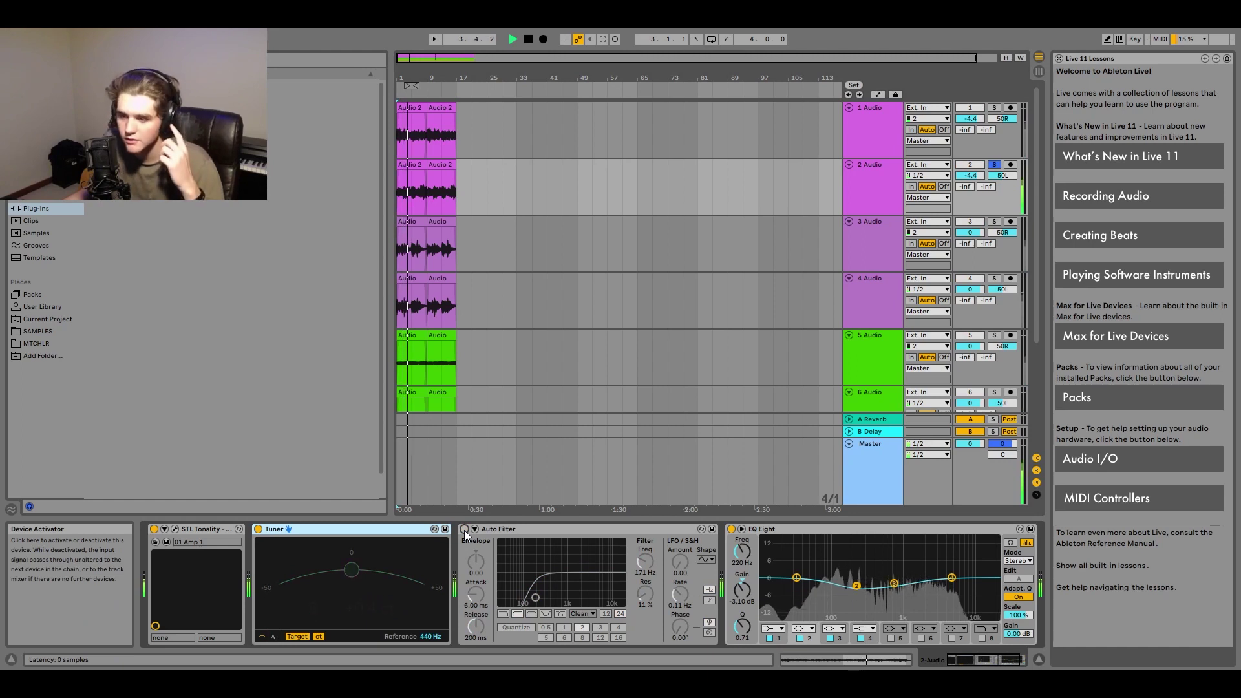
{"action": "left_click", "coordinate": [465, 530]}
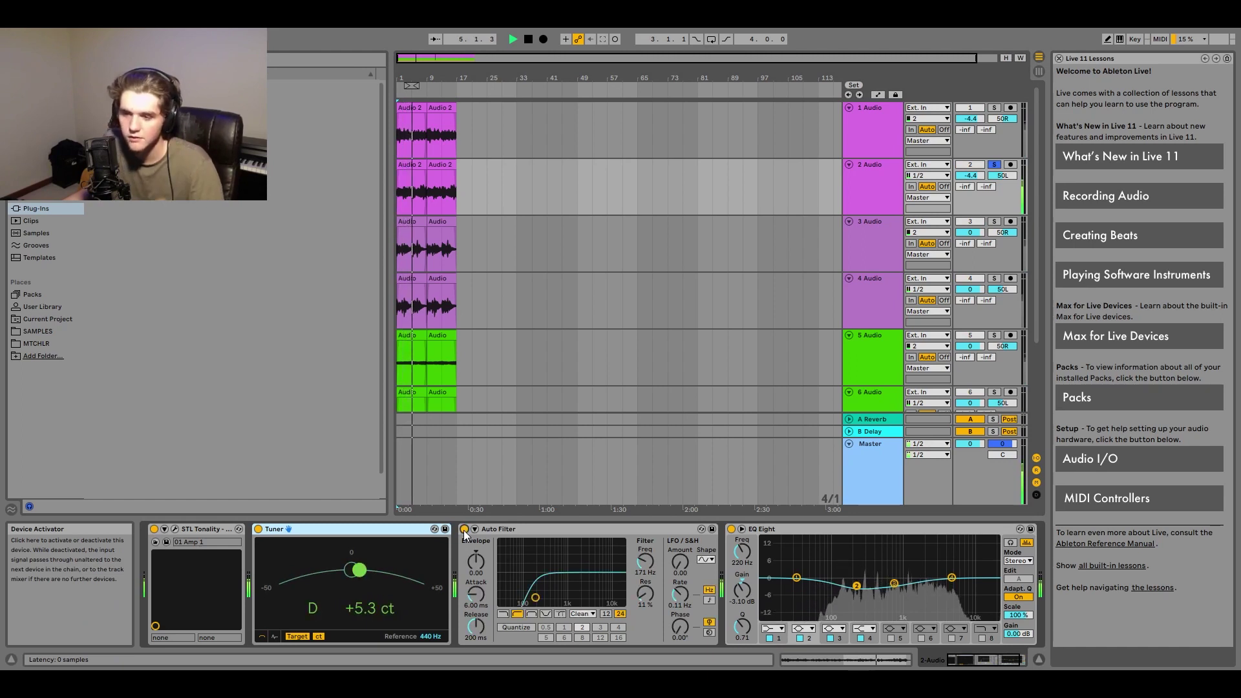
{"action": "key", "text": "space"}
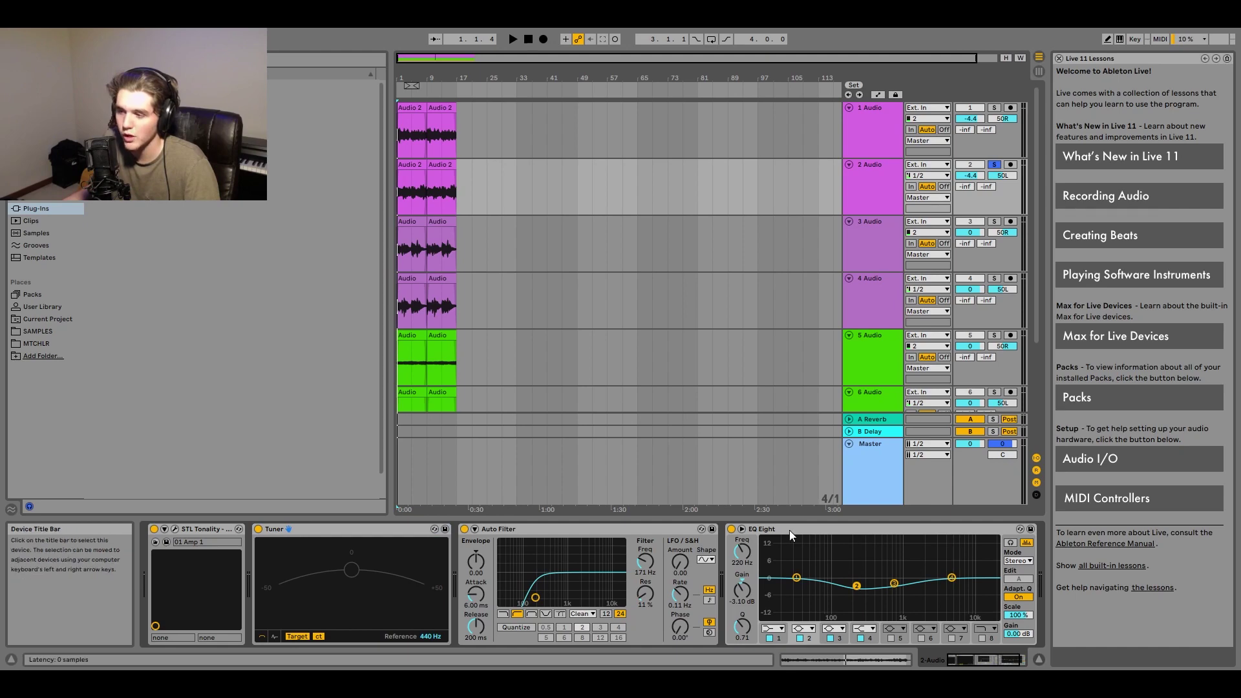
Enlarge and shrink the EQ Eight curve display, then select track 3
{"action": "left_click", "coordinate": [743, 530]}
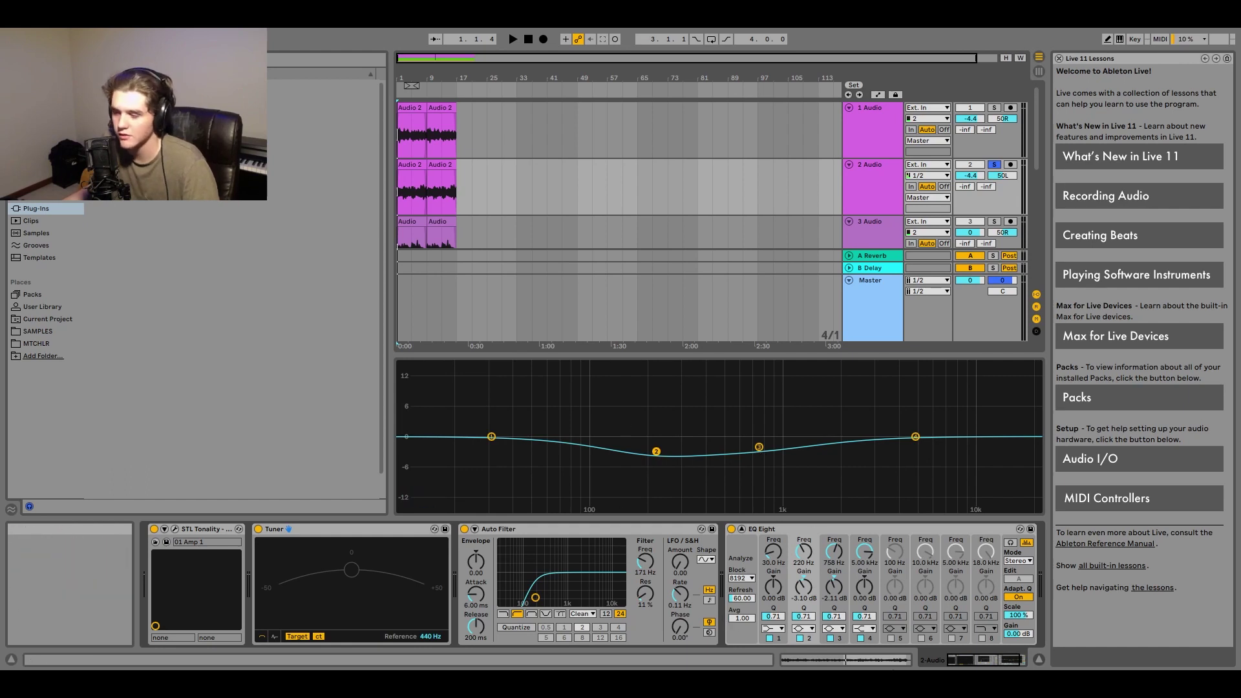
{"action": "left_click", "coordinate": [742, 530]}
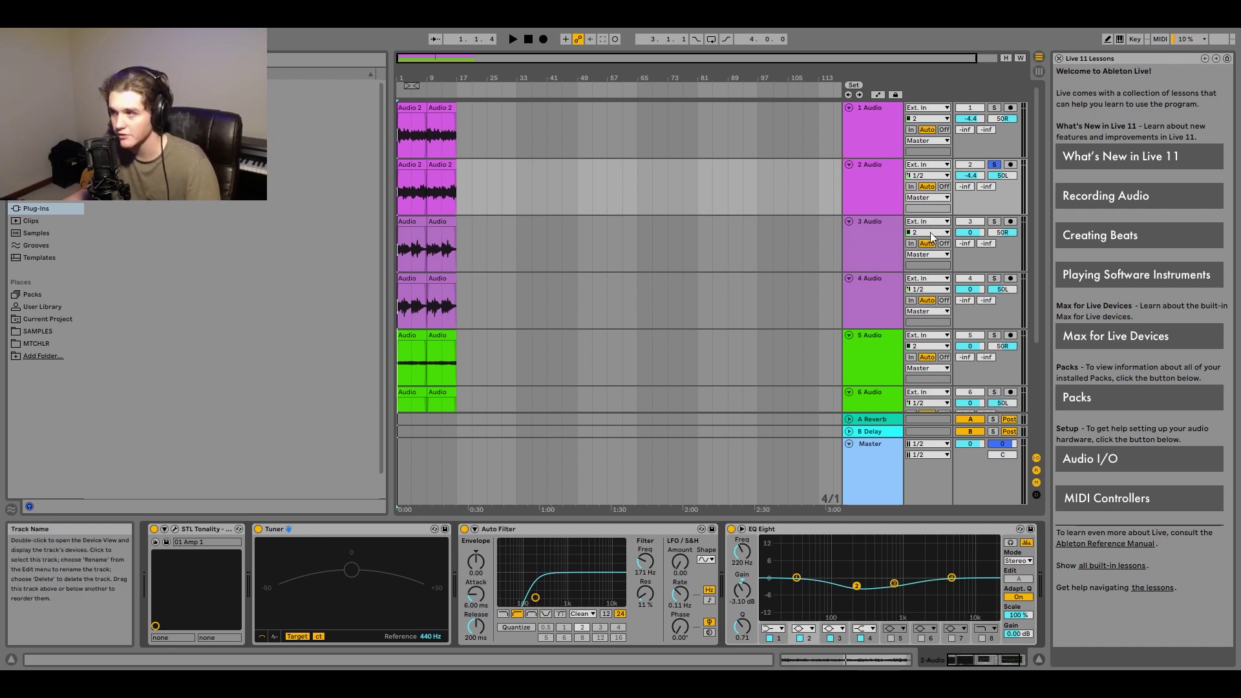
{"action": "left_click", "coordinate": [885, 264]}
Solo track 4 and open track 3's Amplifikation360, keeping the POP PUNK LEAD preset
{"action": "left_click", "coordinate": [993, 279]}
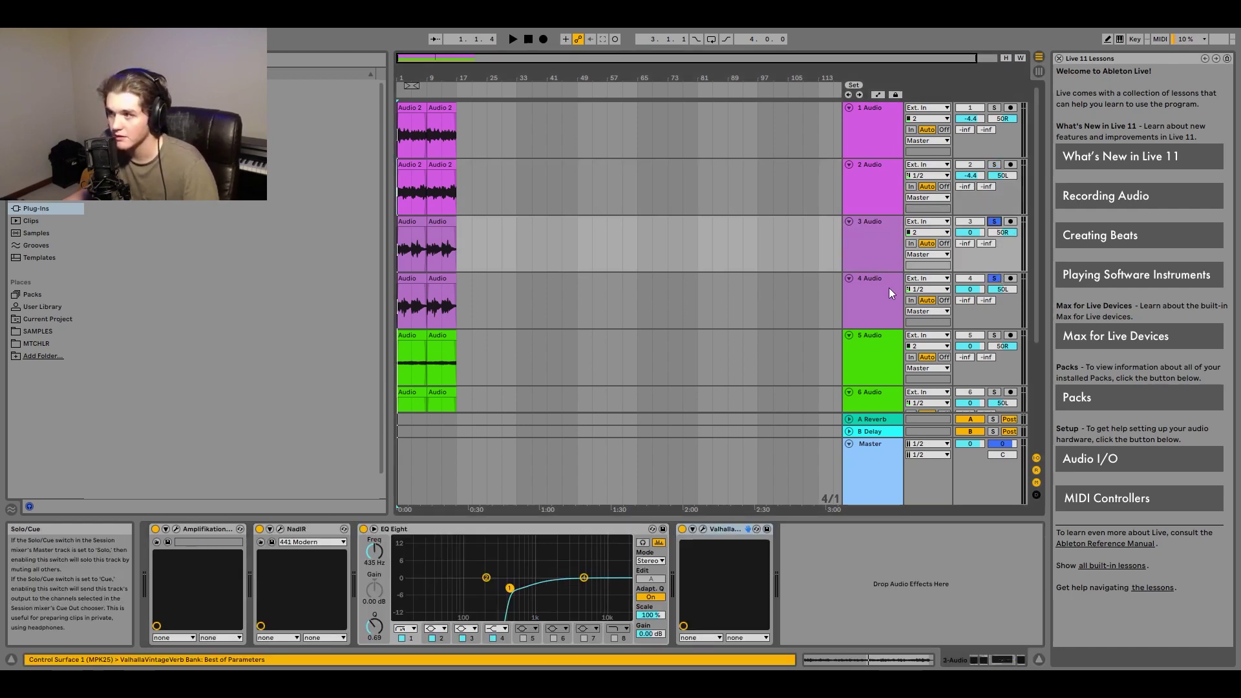
{"action": "left_click", "coordinate": [461, 502]}
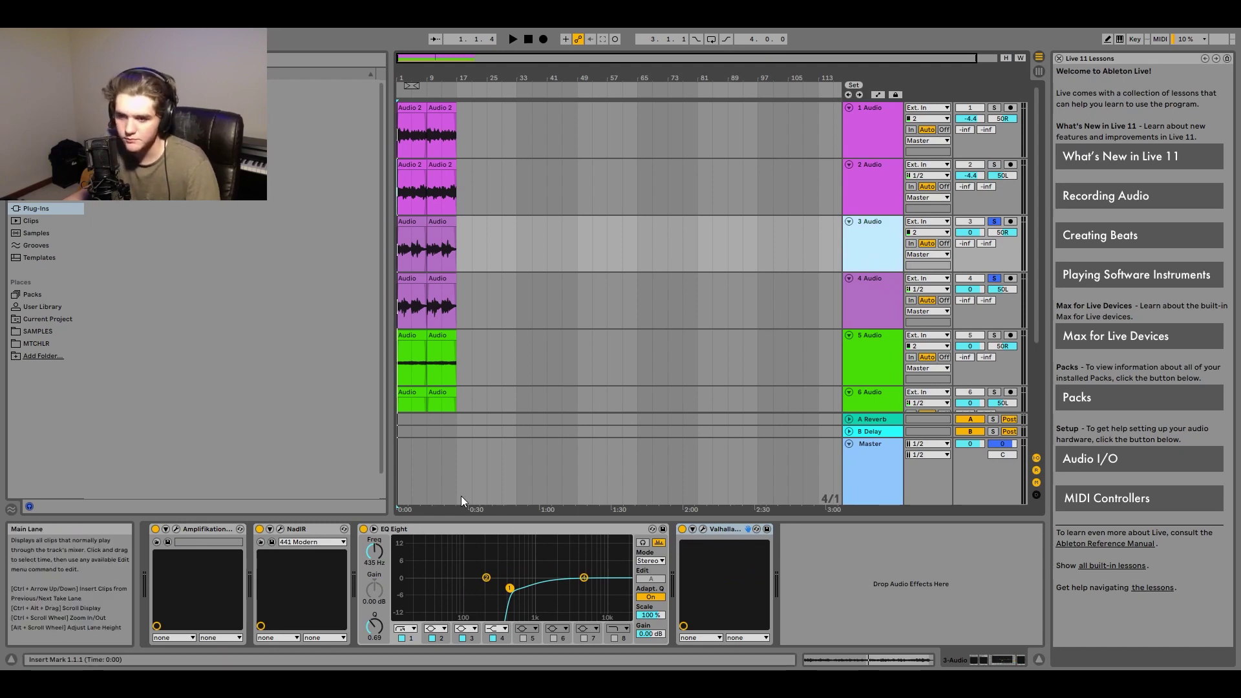
{"action": "left_click", "coordinate": [176, 529]}
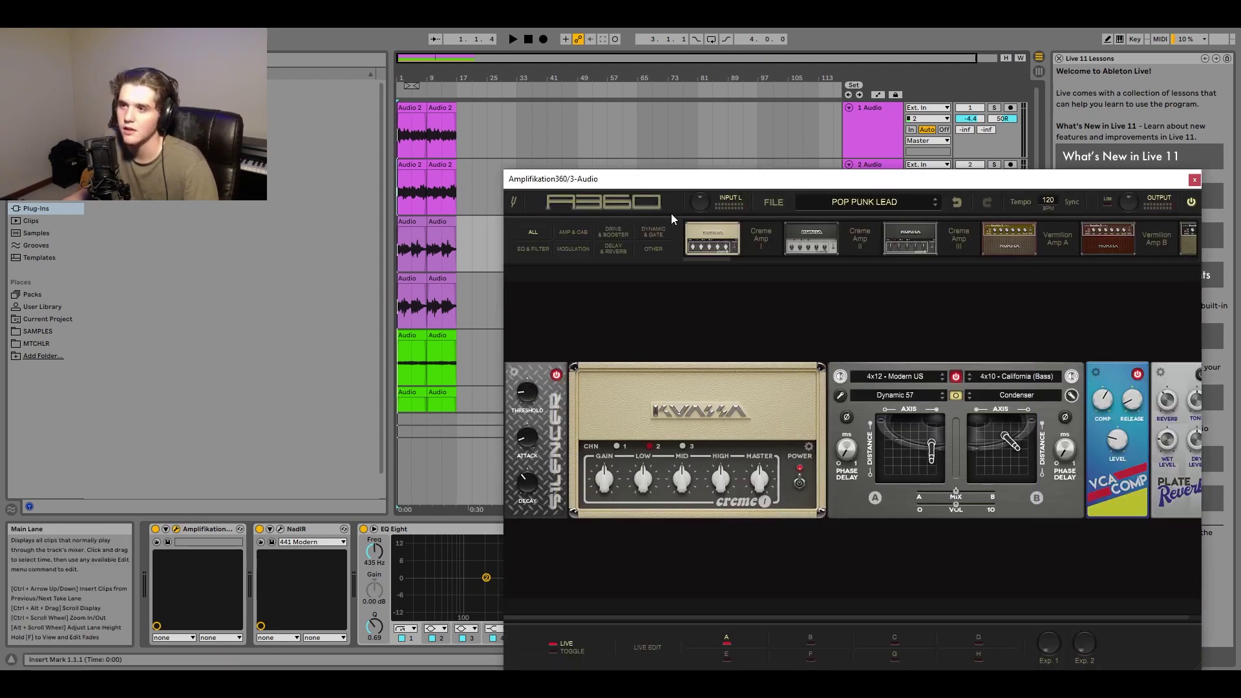
{"action": "left_click_drag", "start_coordinate": [683, 187], "coordinate": [690, 160]}
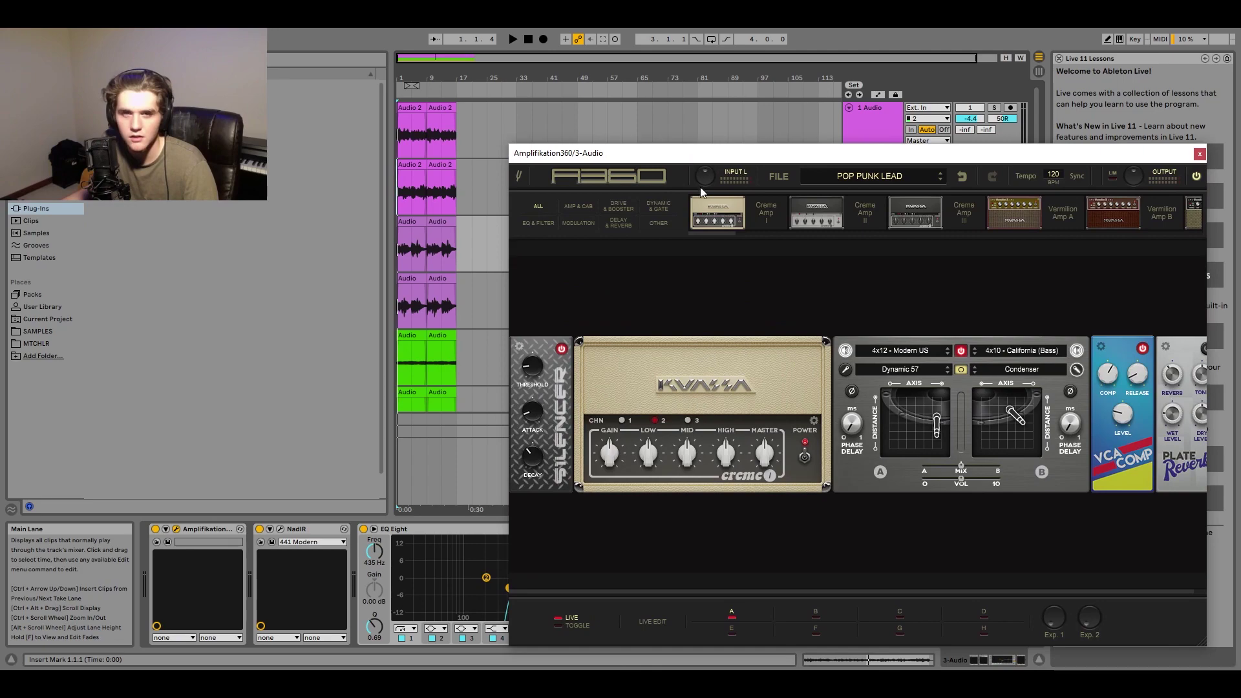
{"action": "left_click", "coordinate": [899, 194]}
{"action": "scroll", "coordinate": [970, 291], "scroll_direction": "down", "scroll_amount": 5}
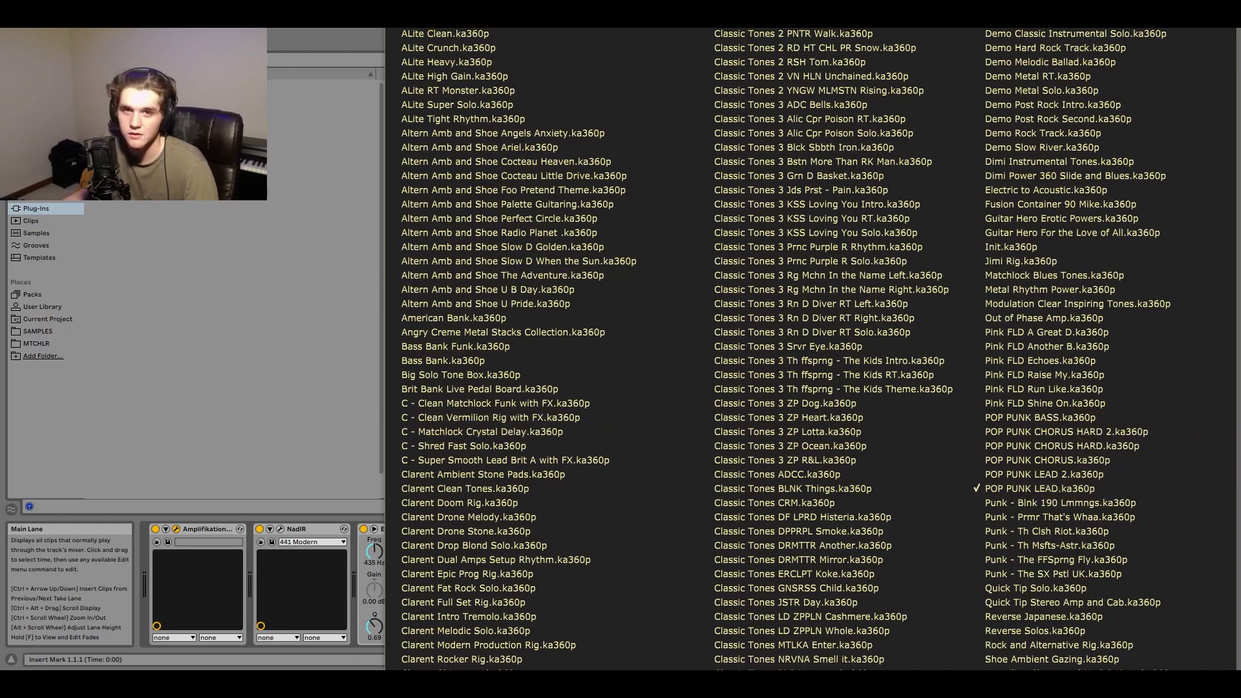
{"action": "left_click", "coordinate": [381, 273]}
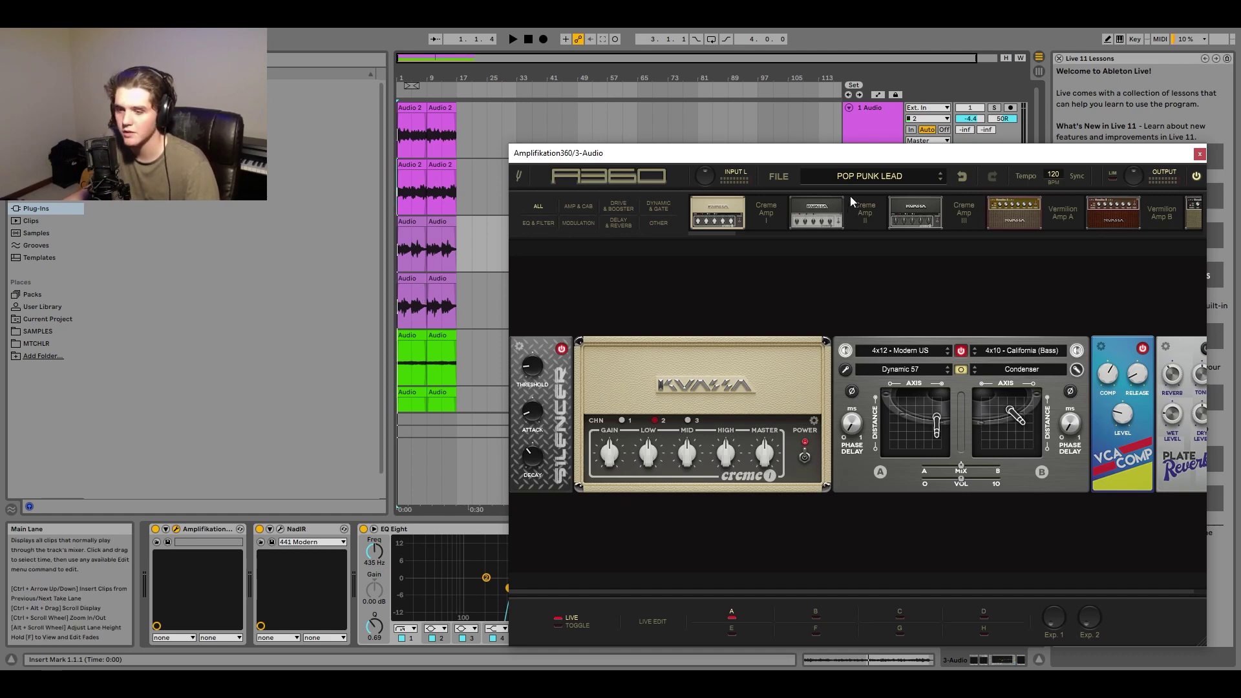
Move the Amplifikation360 window around the mixer, then close it
{"action": "left_click_drag", "start_coordinate": [1169, 154], "coordinate": [789, 113]}
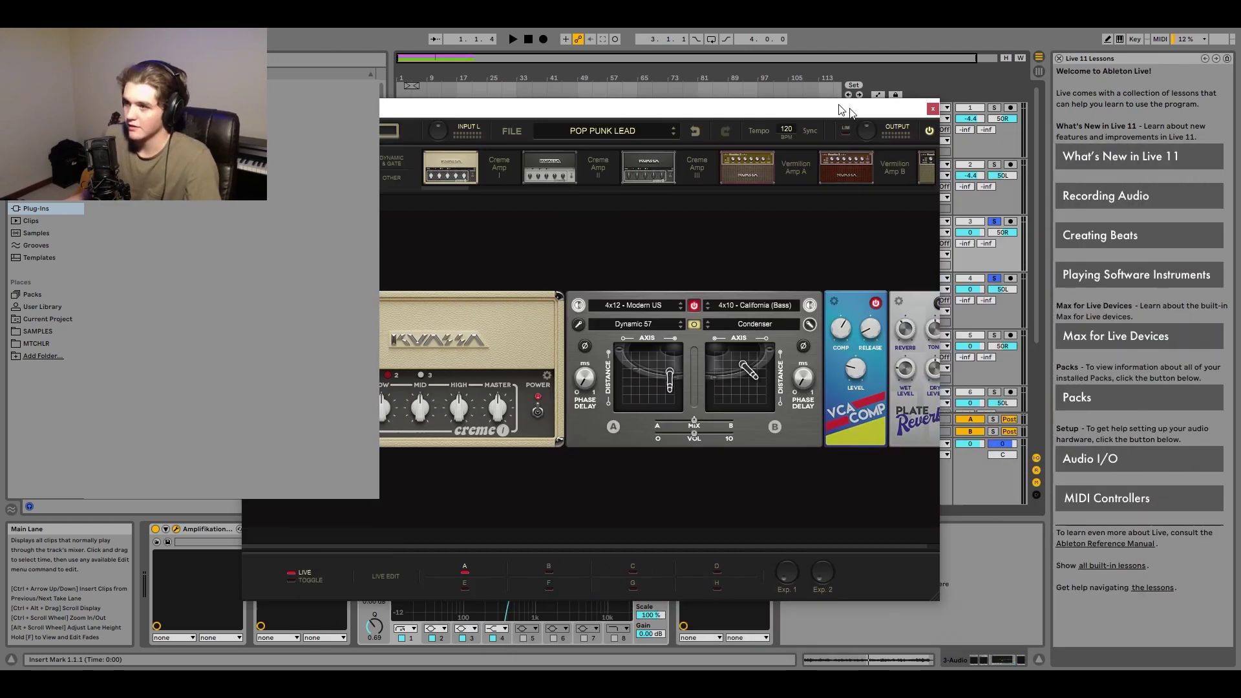
{"action": "left_click_drag", "start_coordinate": [716, 101], "coordinate": [1075, 107]}
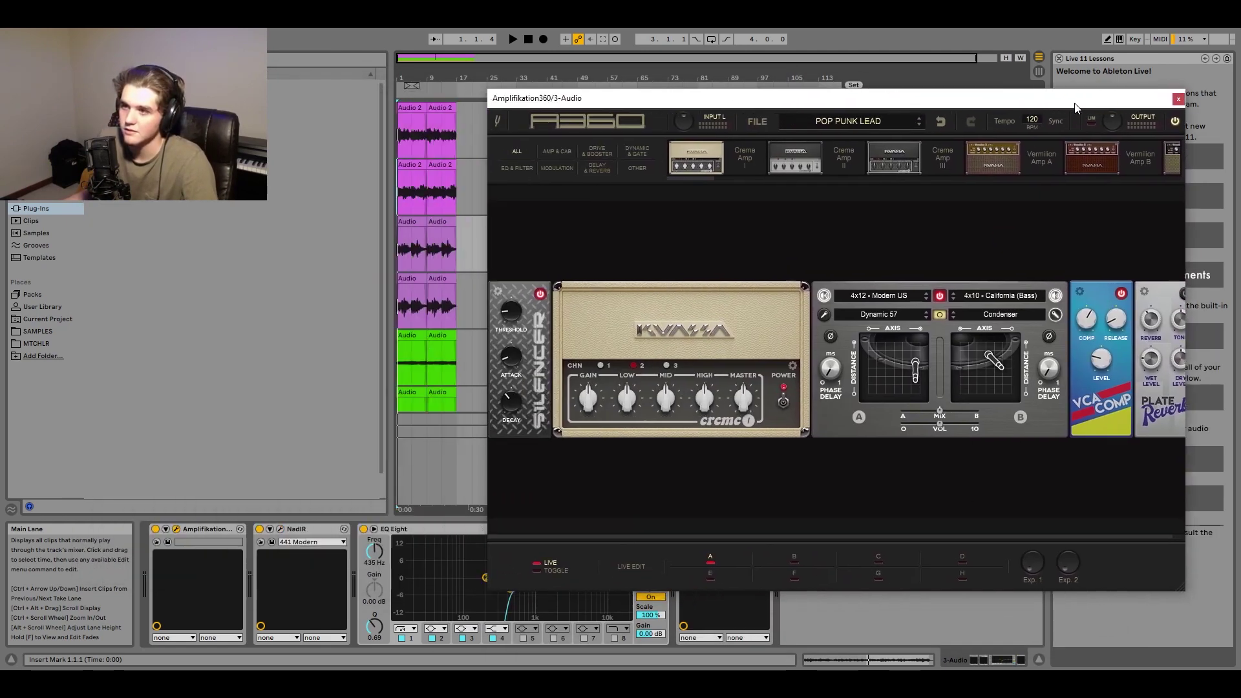
{"action": "left_click", "coordinate": [409, 448]}
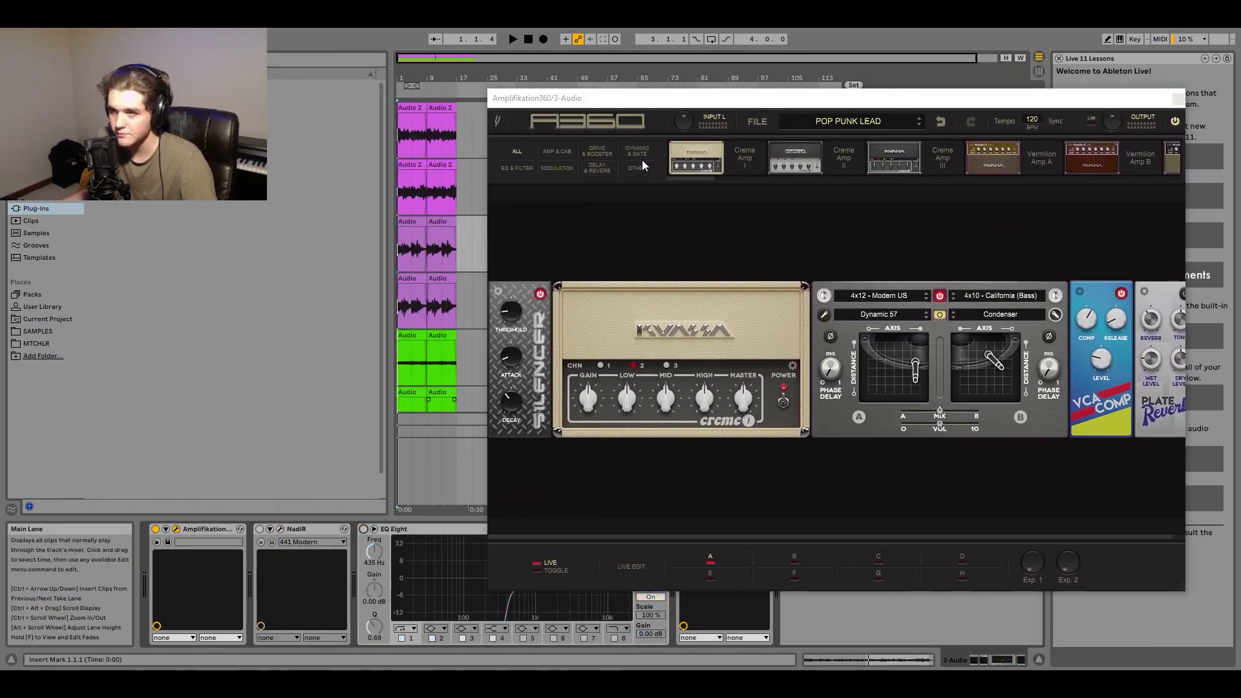
{"action": "left_click_drag", "start_coordinate": [673, 82], "coordinate": [380, 168]}
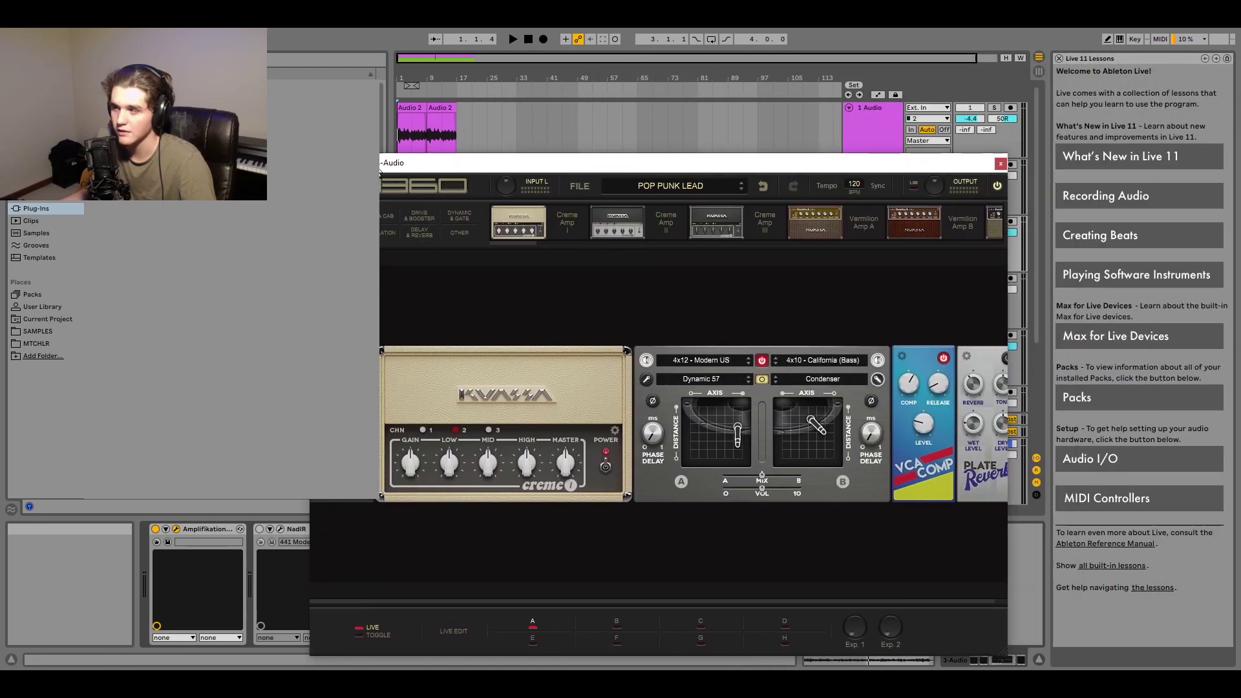
{"action": "left_click", "coordinate": [1000, 164]}
Unsolo track 4 so only track 3 plays, and switch on its NadIR cabinet
{"action": "key", "text": "space"}
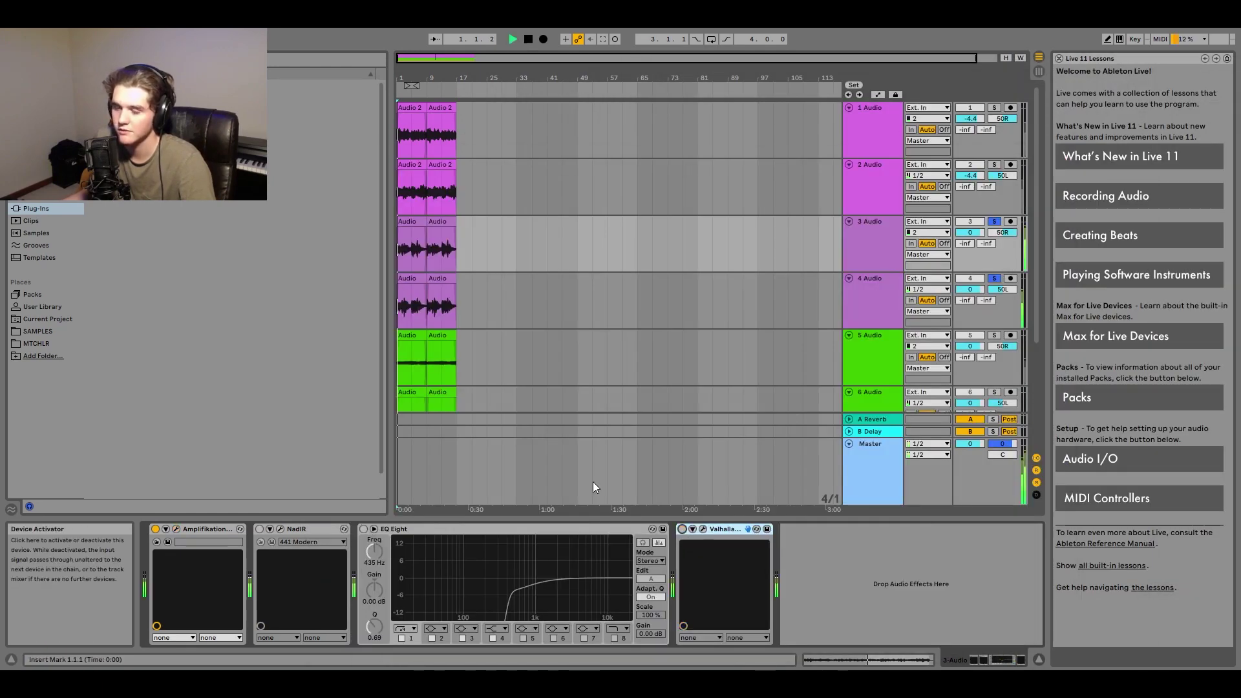
{"action": "left_click", "coordinate": [993, 221]}
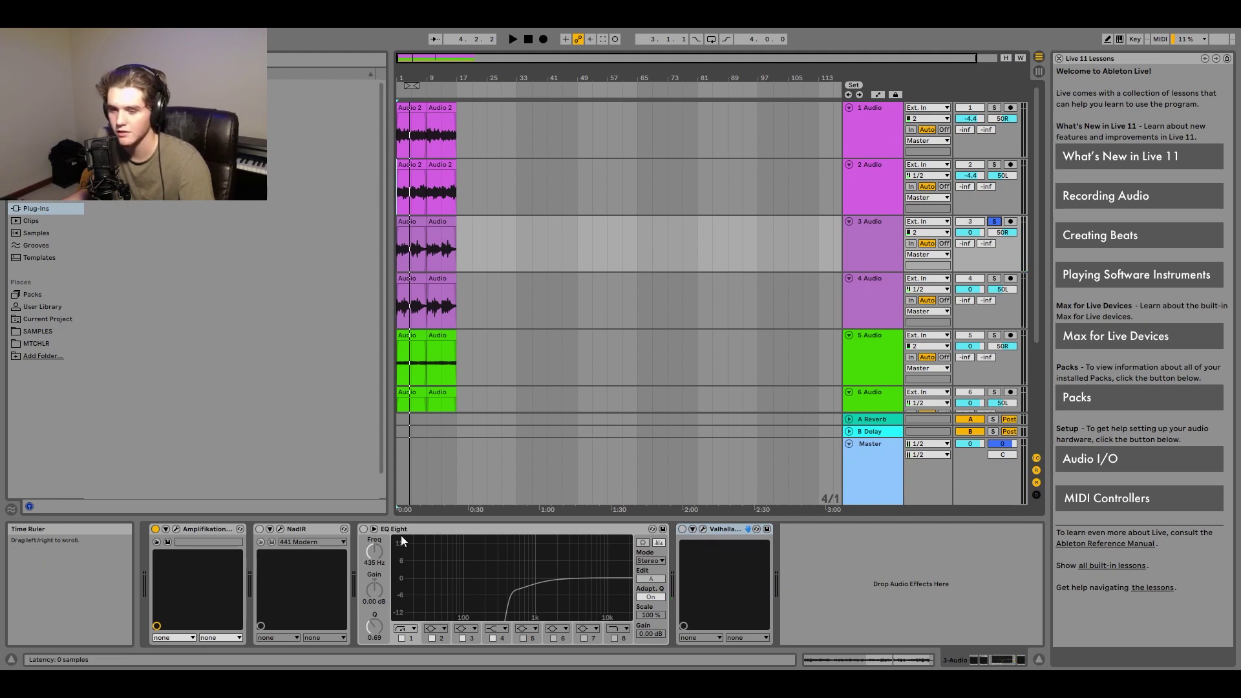
{"action": "key", "text": "space"}
{"action": "left_click", "coordinate": [260, 529]}
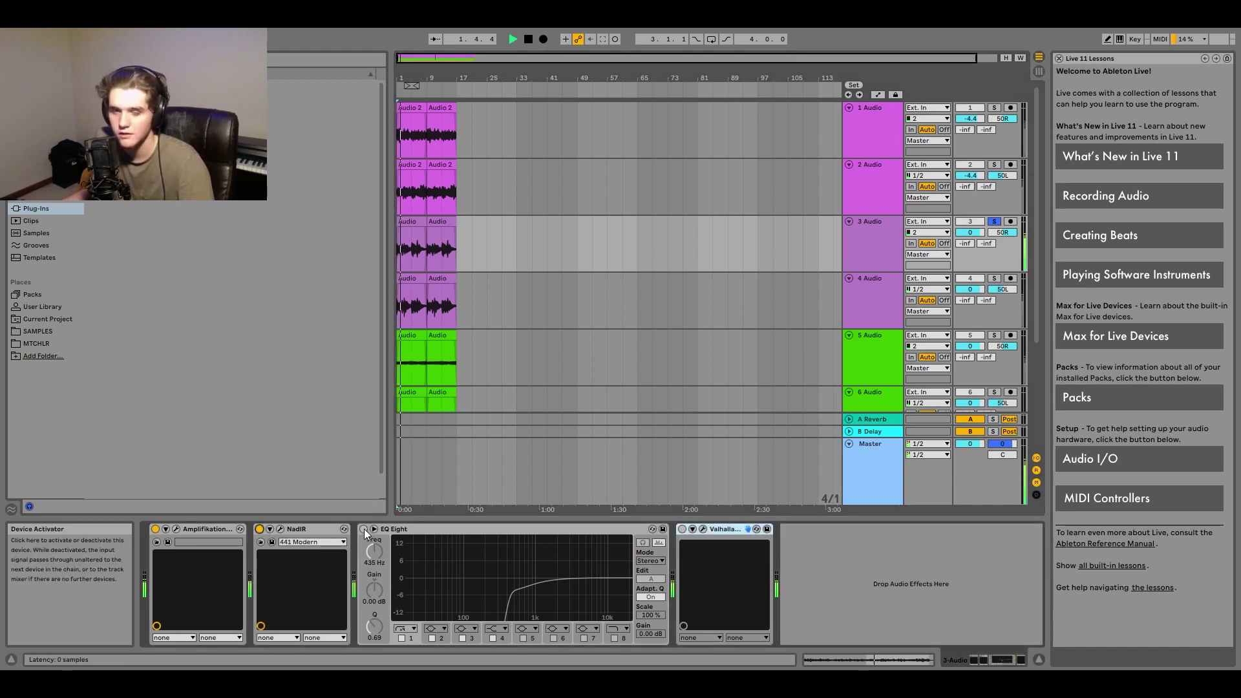
Switch on track 3's EQ Eight, replay, and solo track 4 alongside track 3
{"action": "left_click", "coordinate": [364, 530]}
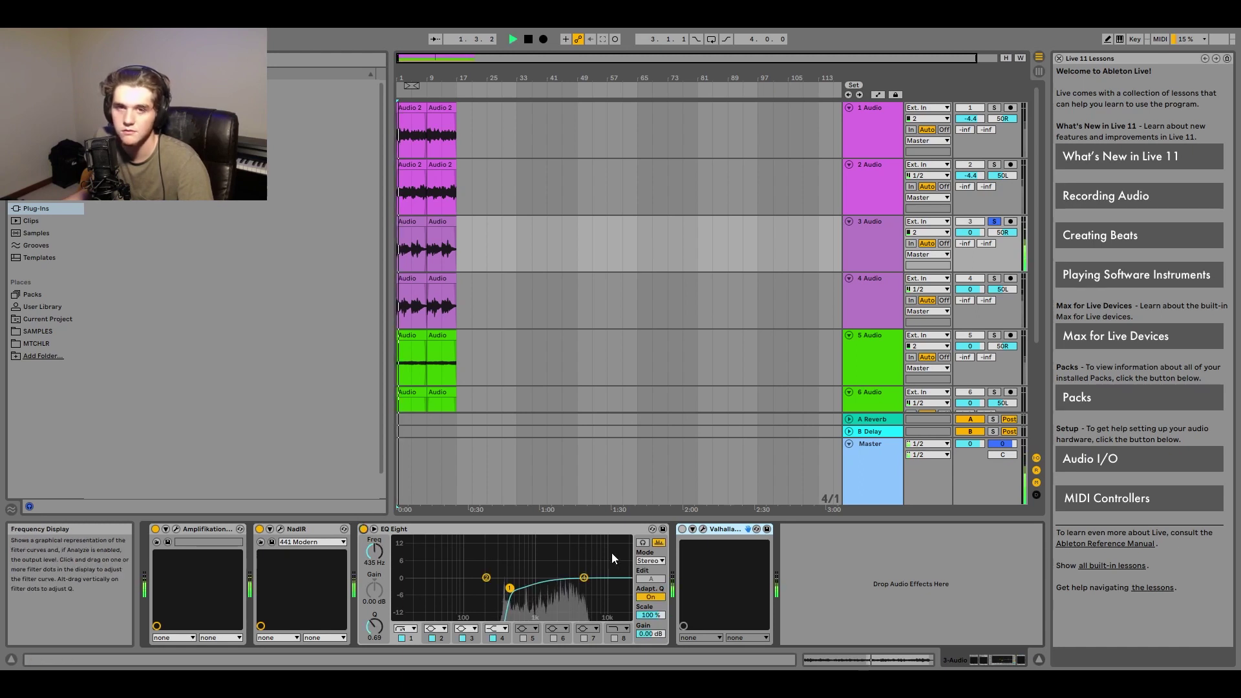
{"action": "key", "text": "space"}
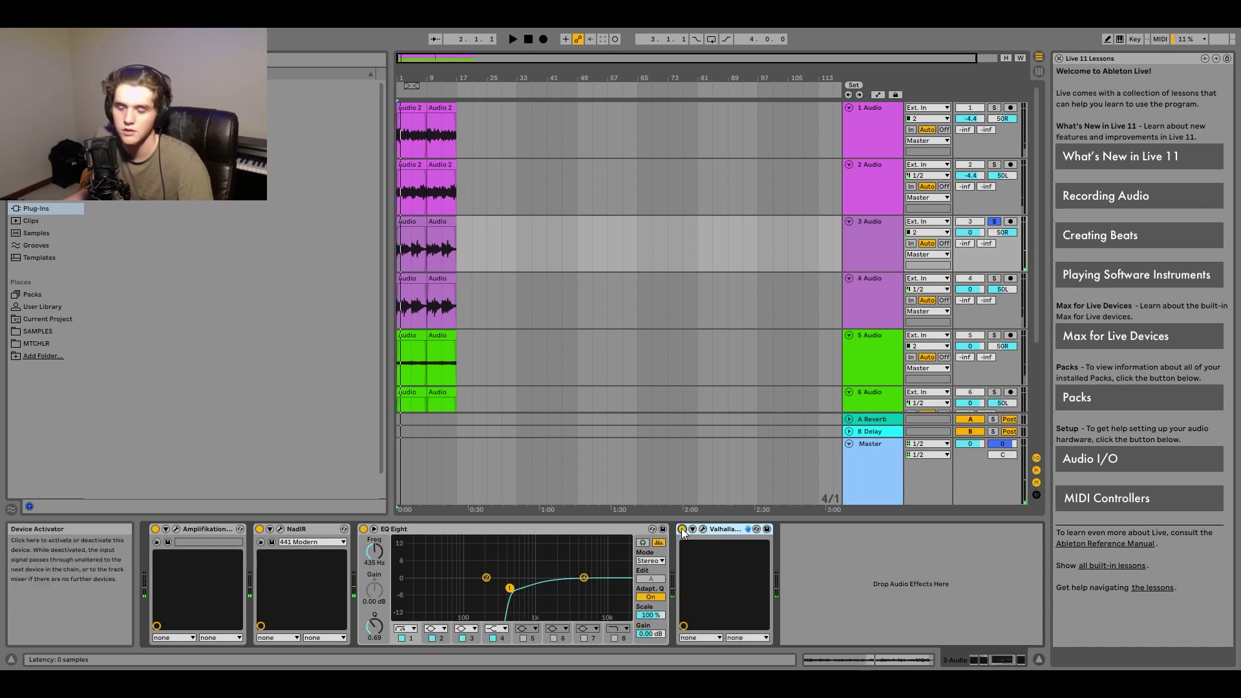
{"action": "key", "text": "space"}
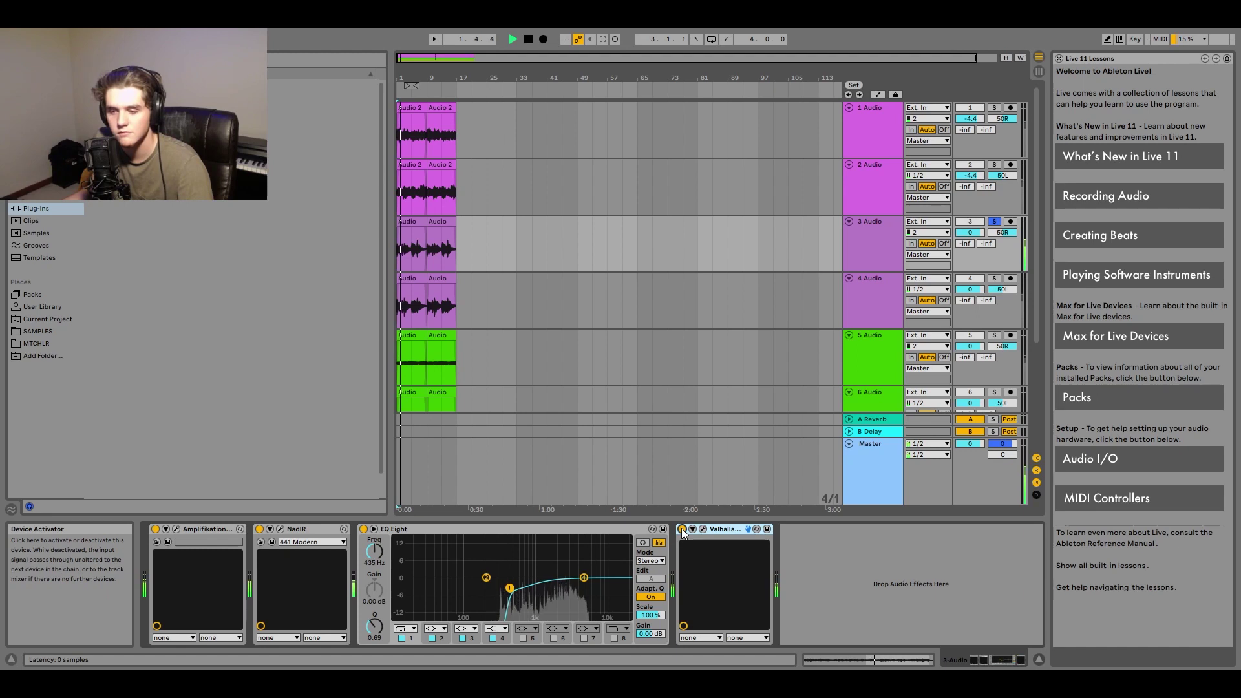
{"action": "left_click", "coordinate": [889, 309]}
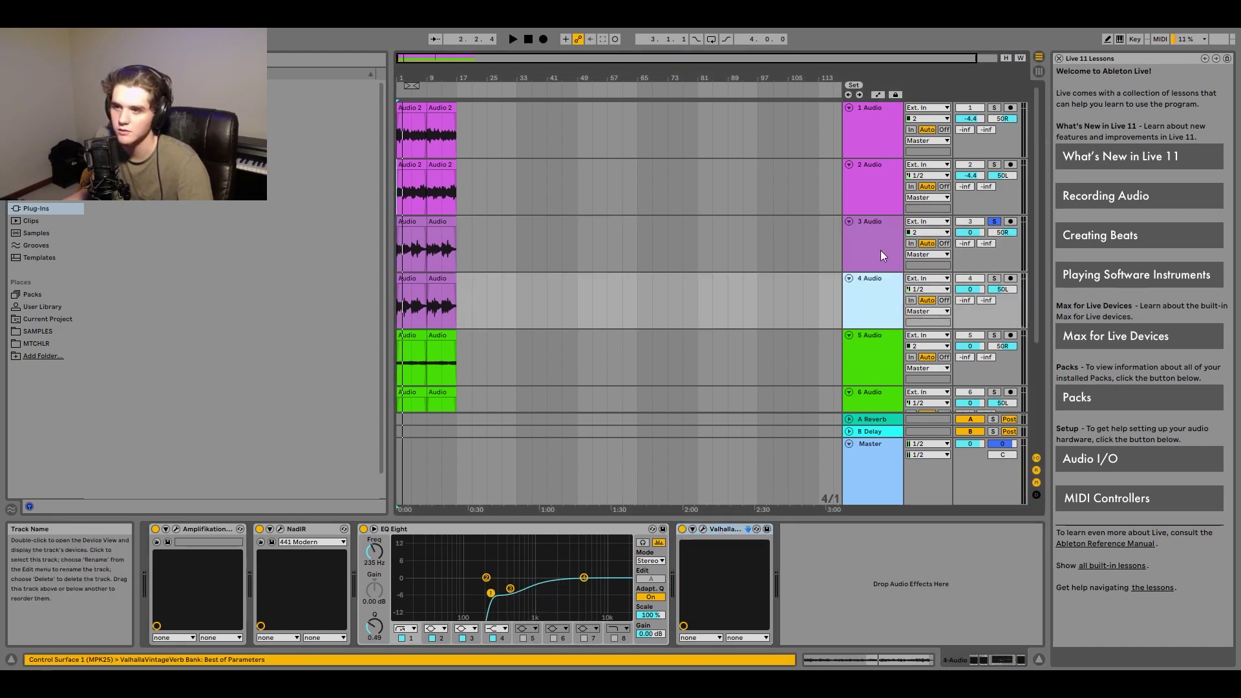
{"action": "left_click", "coordinate": [993, 278]}
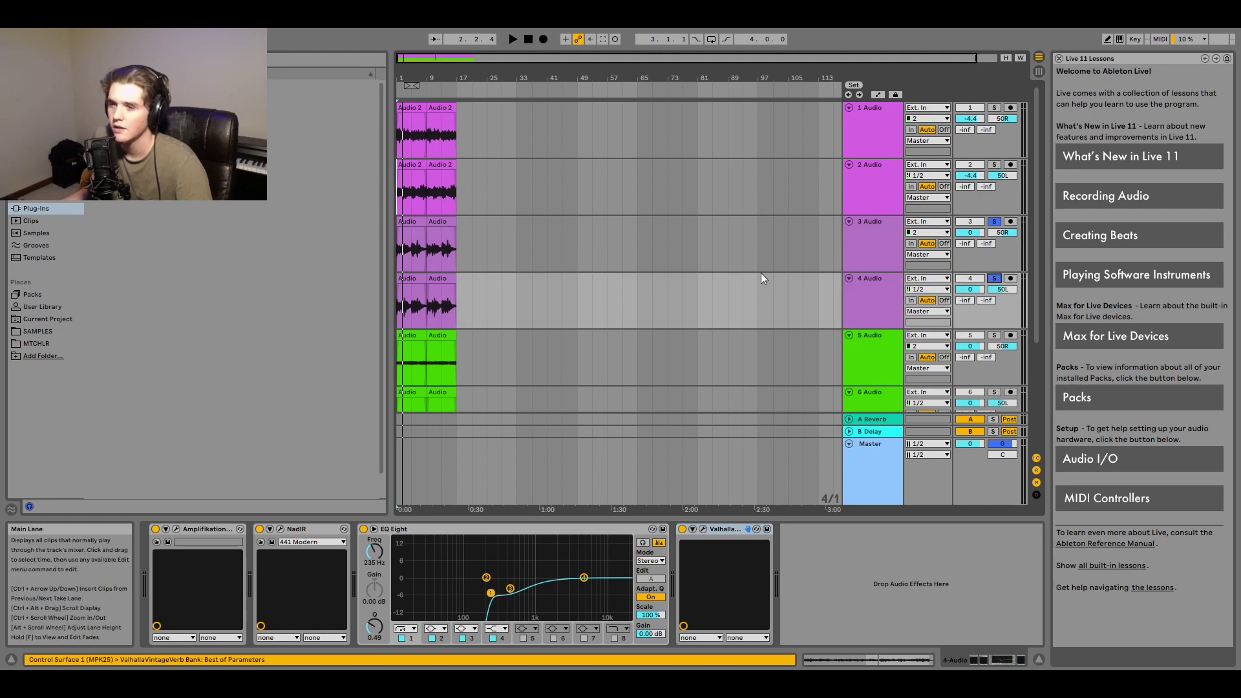
{"action": "left_click", "coordinate": [460, 224]}
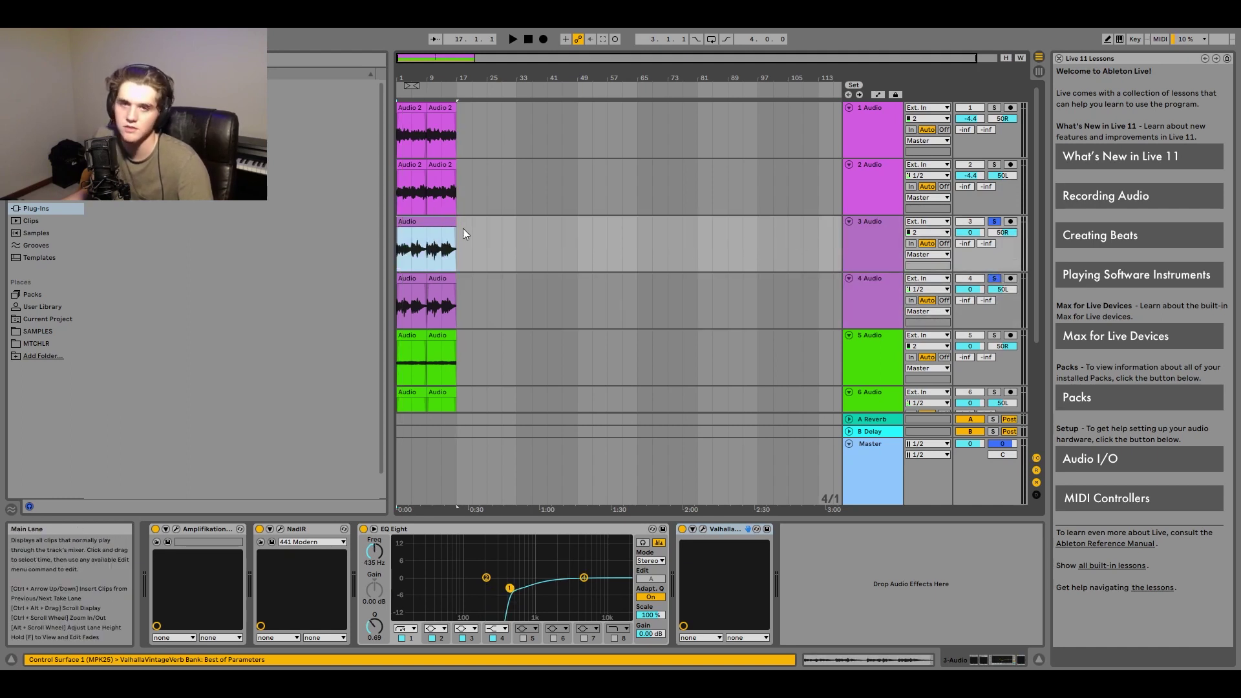
{"action": "left_click", "coordinate": [431, 256]}
{"action": "left_click", "coordinate": [425, 259]}
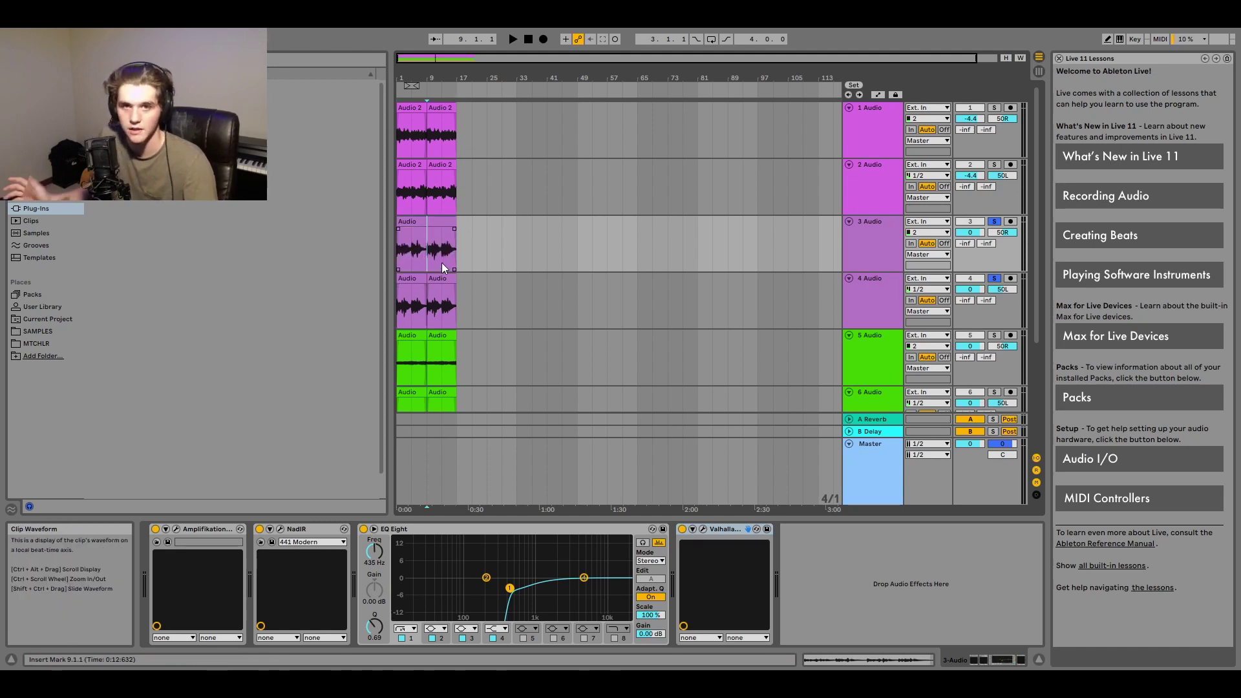
{"action": "left_click", "coordinate": [431, 228]}
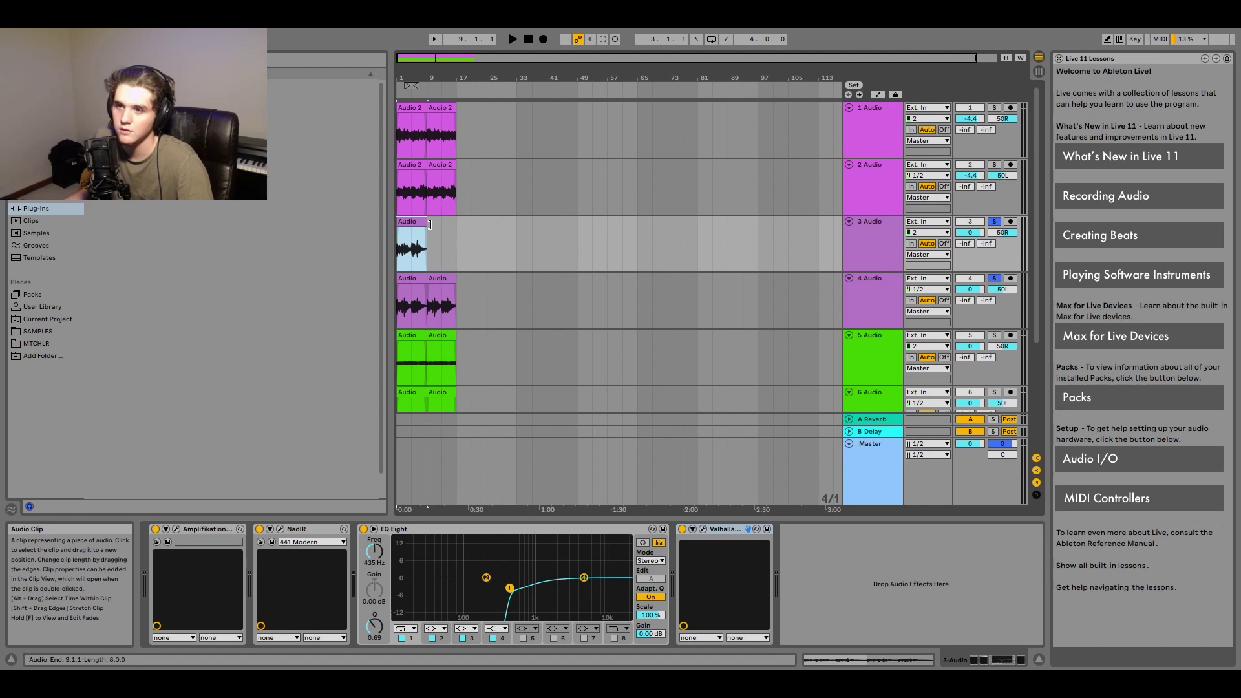
{"action": "left_click", "coordinate": [399, 256]}
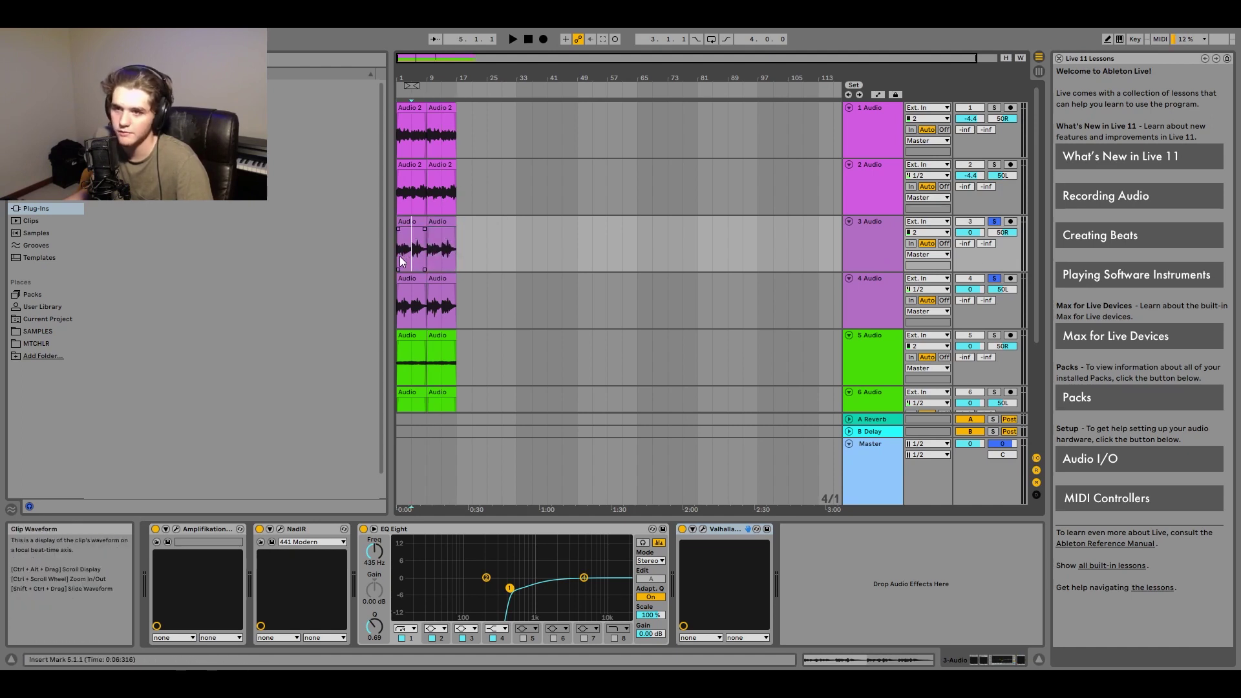
{"action": "key", "text": "space"}
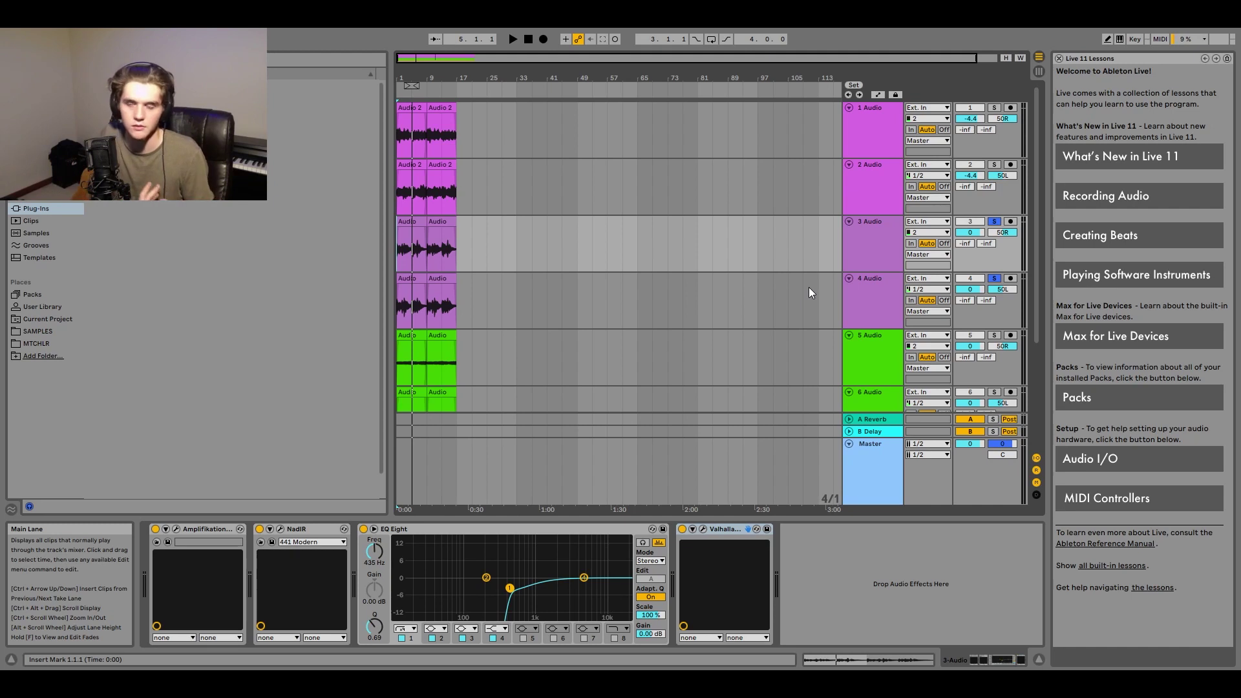
Solo tracks 1, 2 and 4 with track 3, play the chorus, then select track 5
{"action": "left_click", "coordinate": [994, 107]}
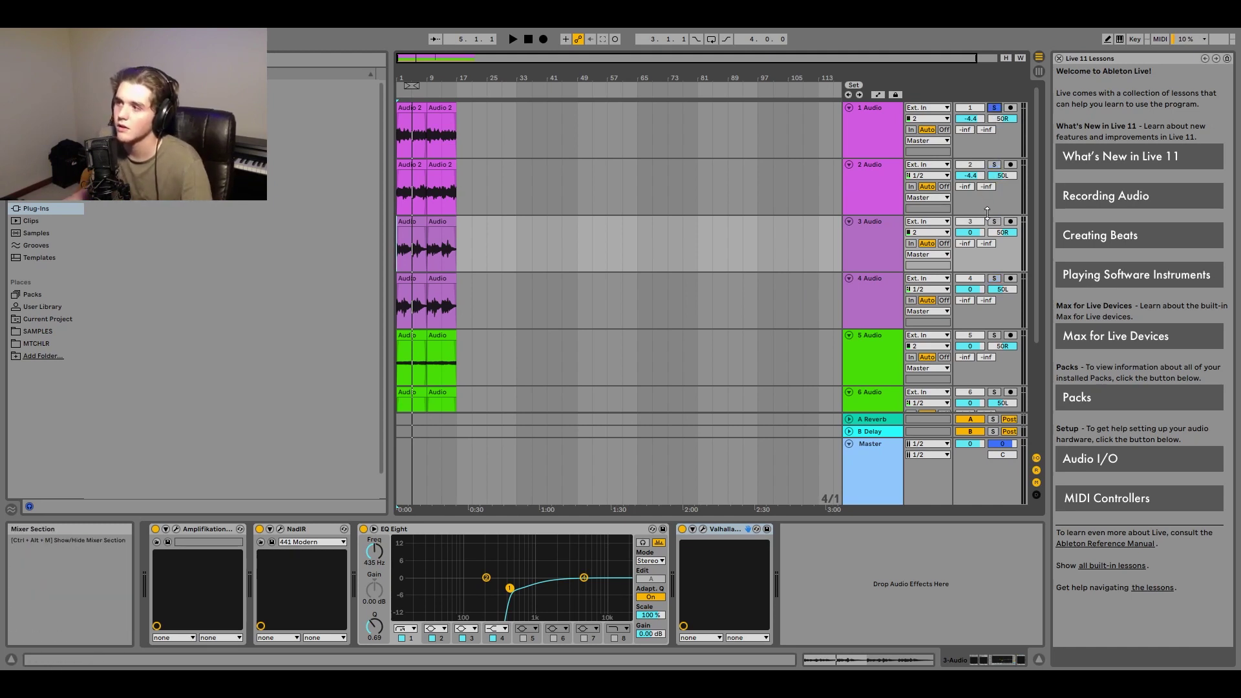
{"action": "left_click", "coordinate": [994, 278]}
{"action": "left_click", "coordinate": [998, 167]}
{"action": "key", "text": "space"}
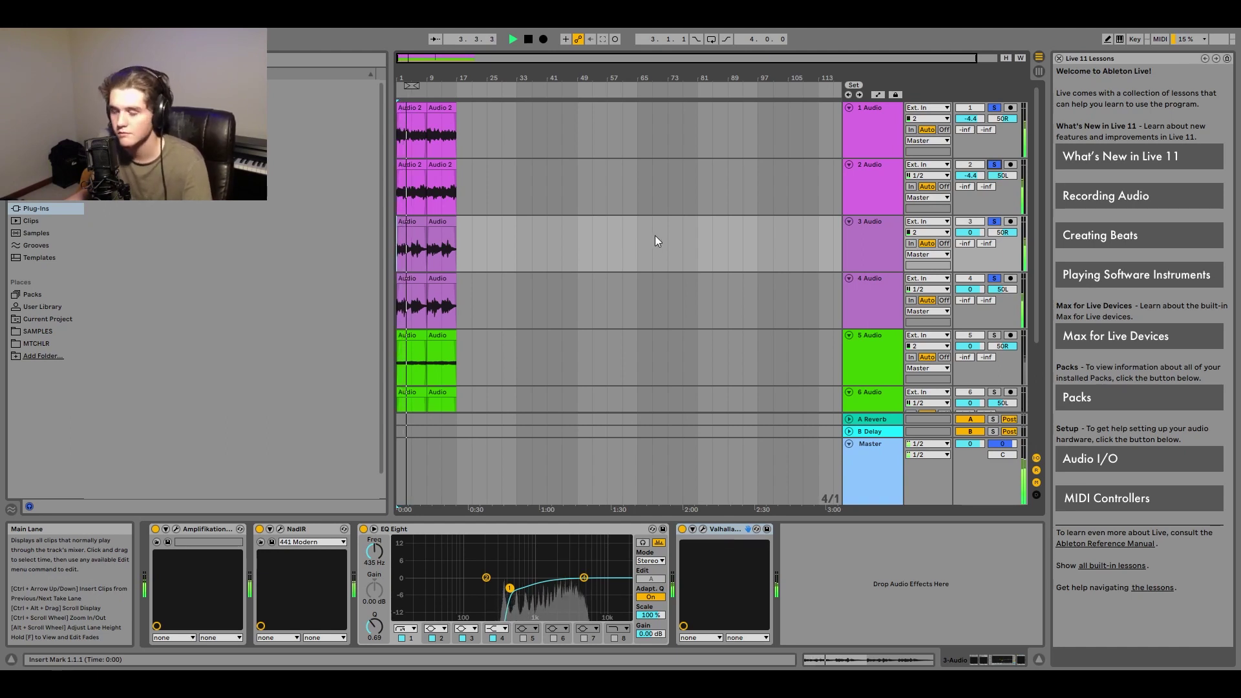
{"action": "key", "text": "space"}
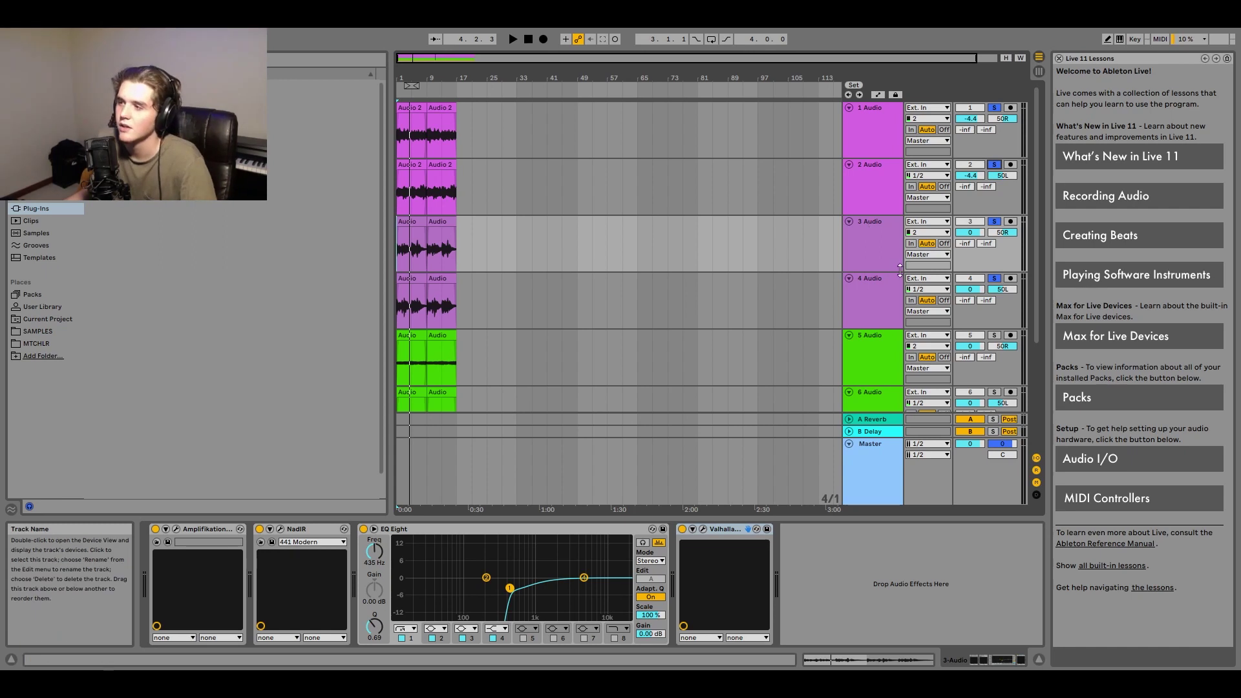
{"action": "key", "text": "space"}
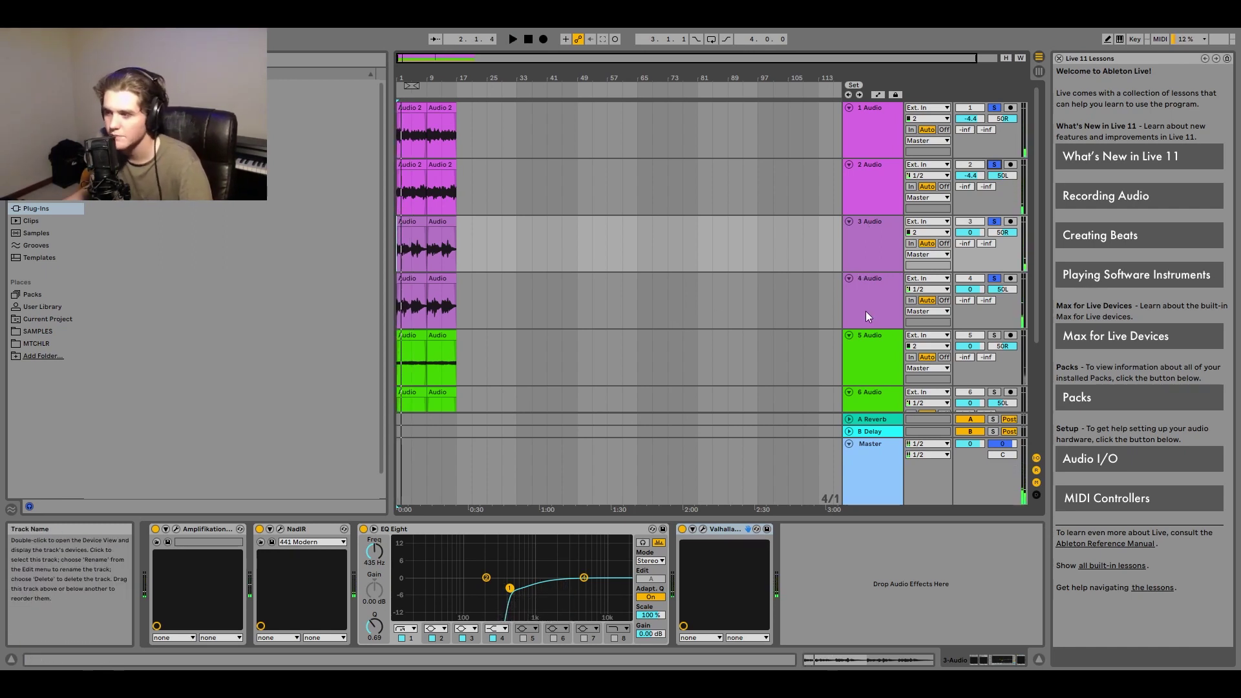
{"action": "scroll", "coordinate": [876, 304], "scroll_direction": "down", "scroll_amount": 2}
{"action": "left_click", "coordinate": [870, 275]}
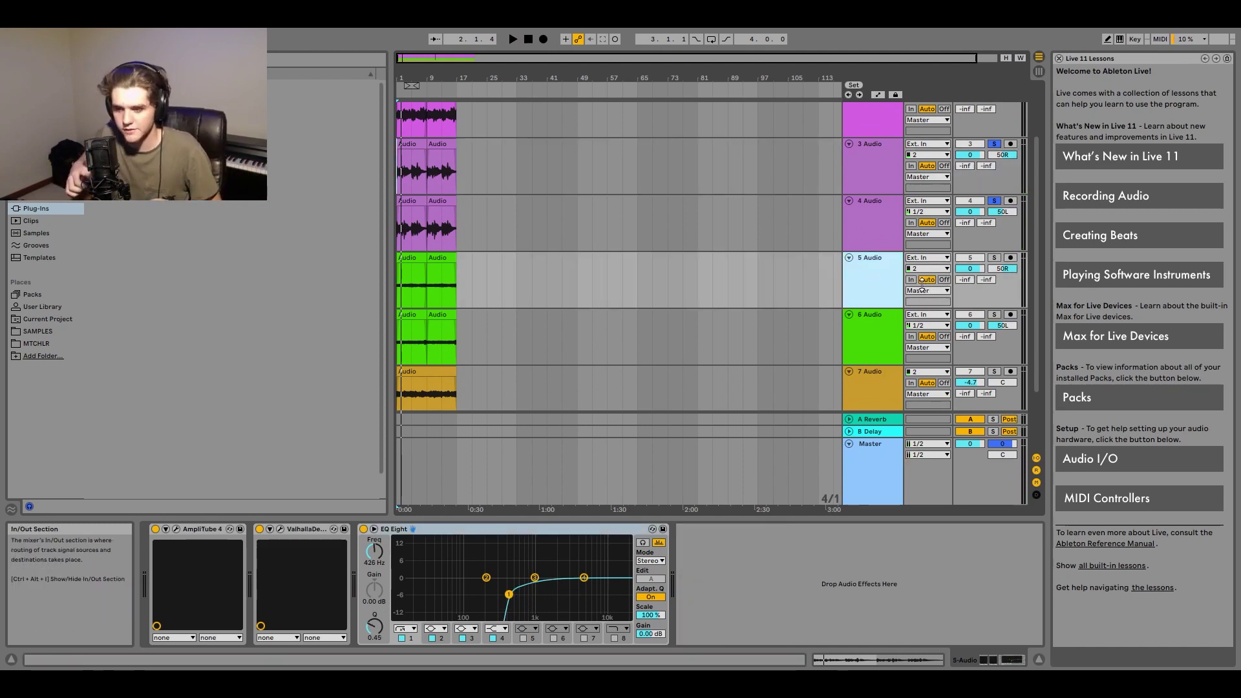
Move the solo from tracks 3–4 to tracks 5–6 and open track 5's AmpliTube 4
{"action": "left_click", "coordinate": [994, 256]}
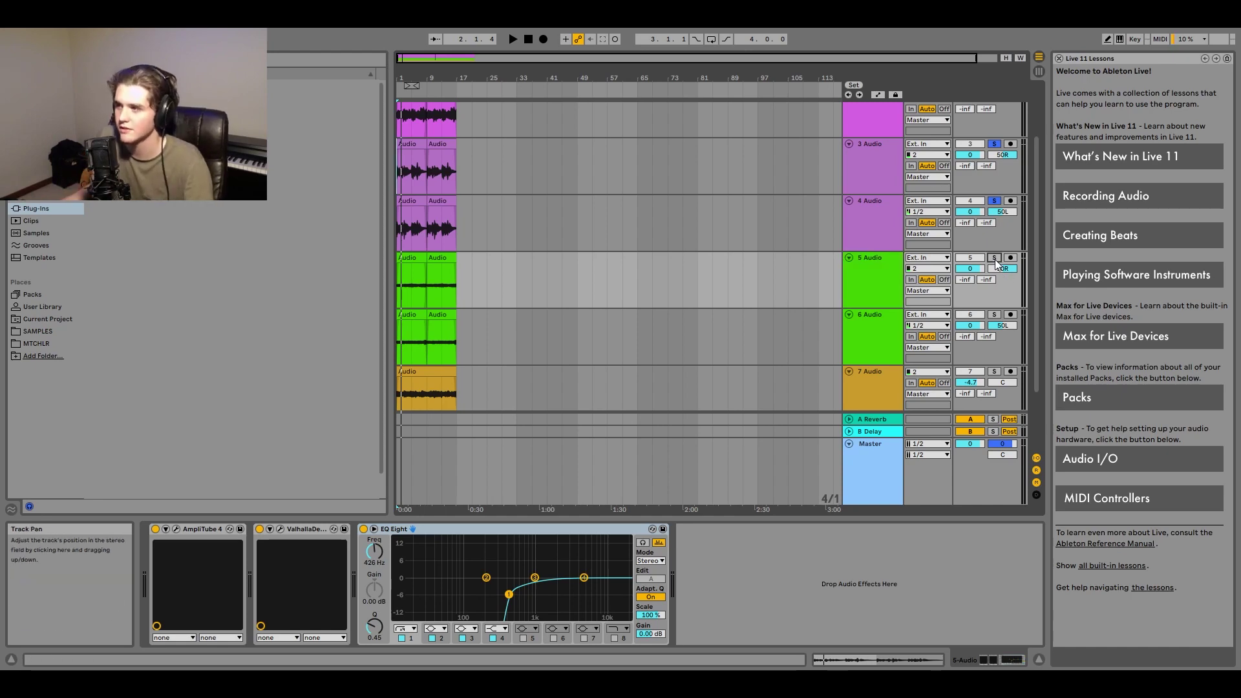
{"action": "left_click", "coordinate": [993, 314], "text": "ctrl"}
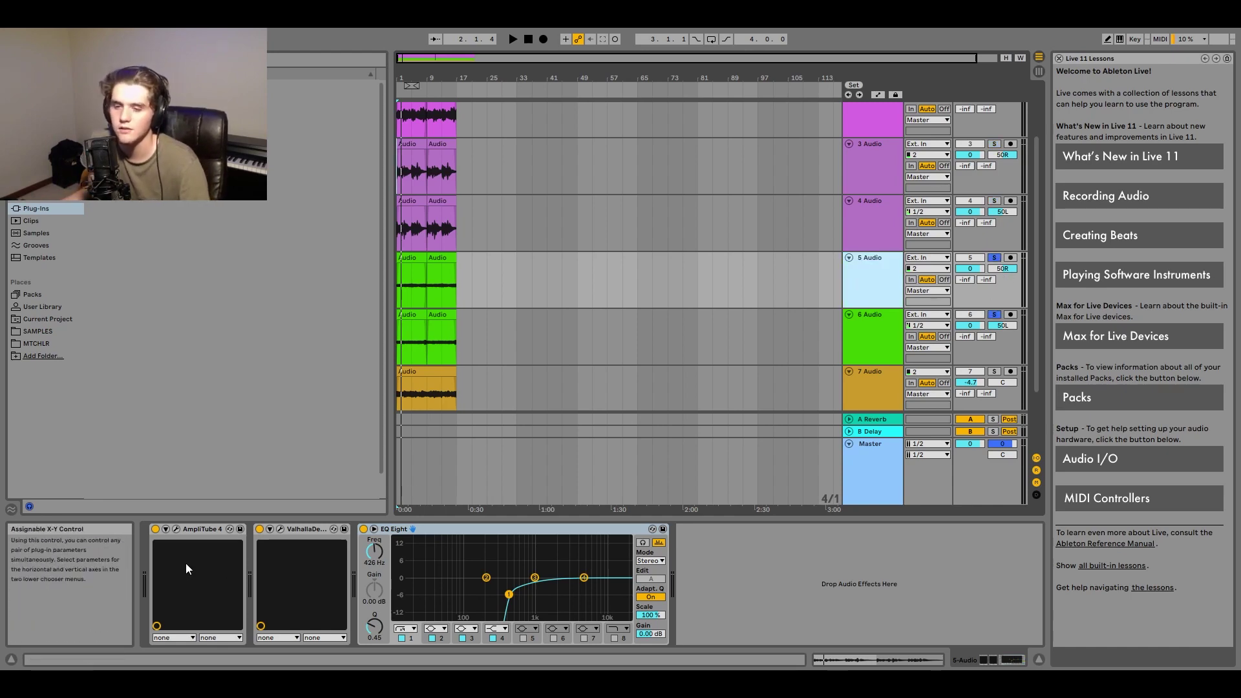
{"action": "left_click", "coordinate": [175, 529]}
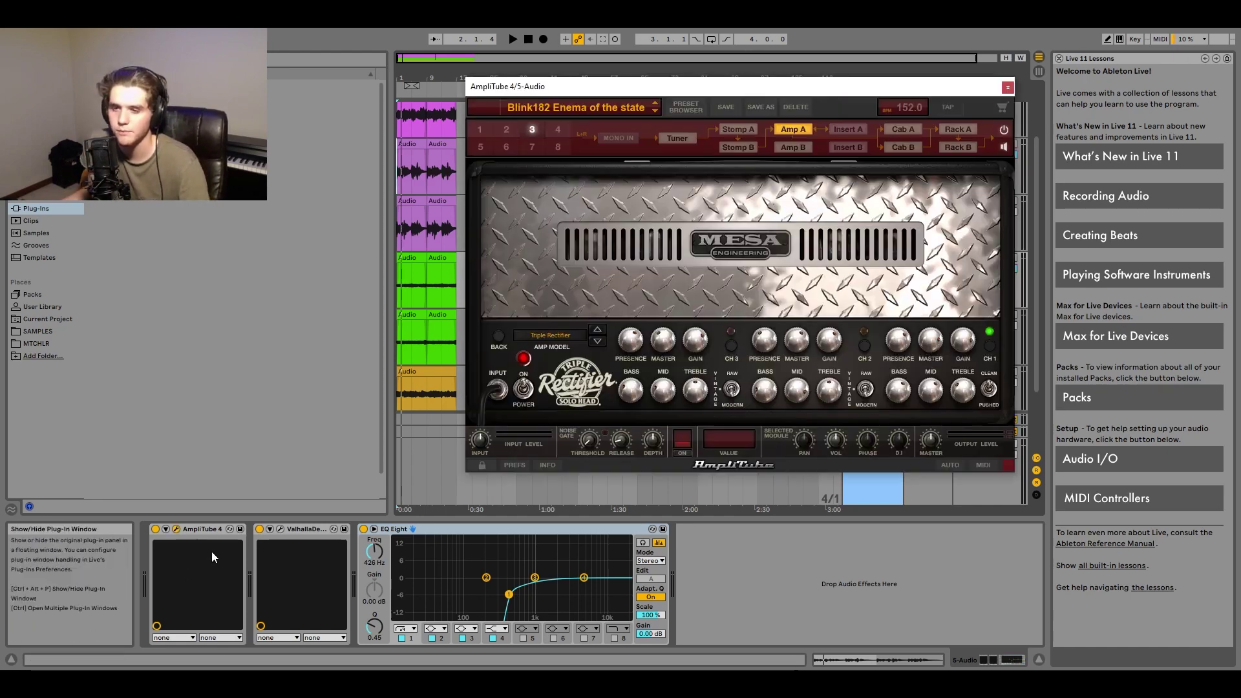
Browse AmpliTube 4 presets, then close the window keeping Blink182 Enema of the State
{"action": "left_click", "coordinate": [589, 110]}
{"action": "mouse_move", "coordinate": [572, 205]}
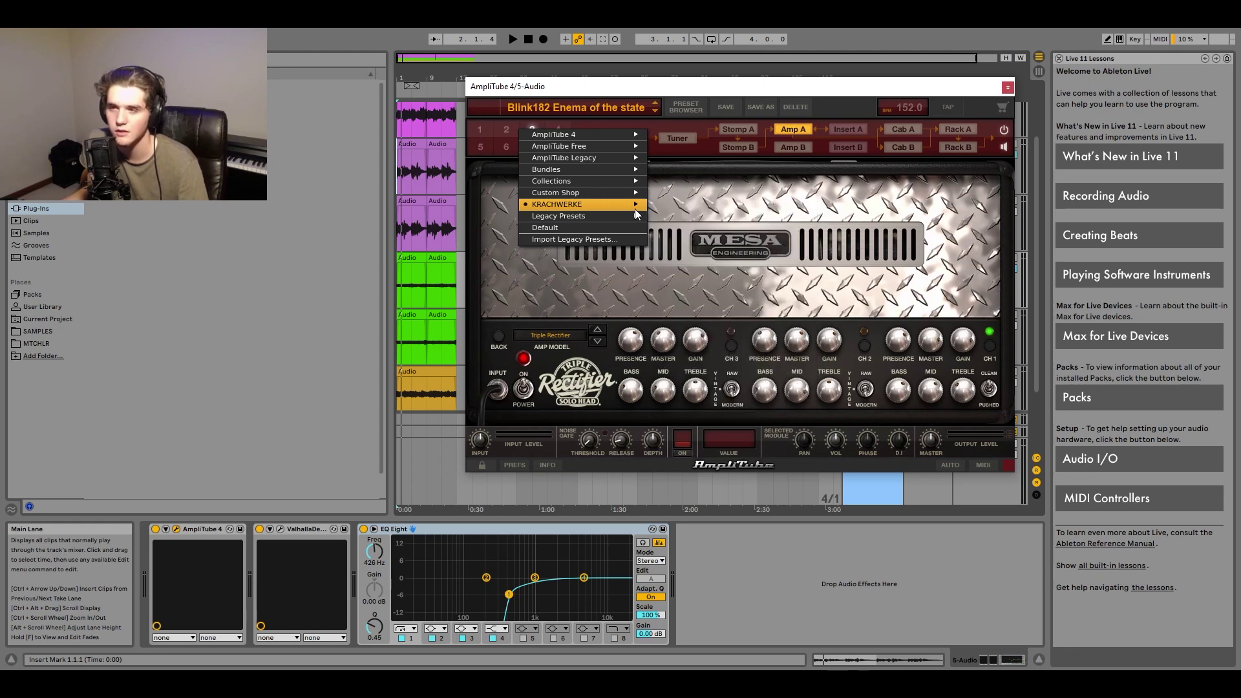
{"action": "left_click", "coordinate": [407, 457]}
Audition track 5 alone with its Valhalla bypassed, then switch Valhalla back on
{"action": "left_click", "coordinate": [259, 529]}
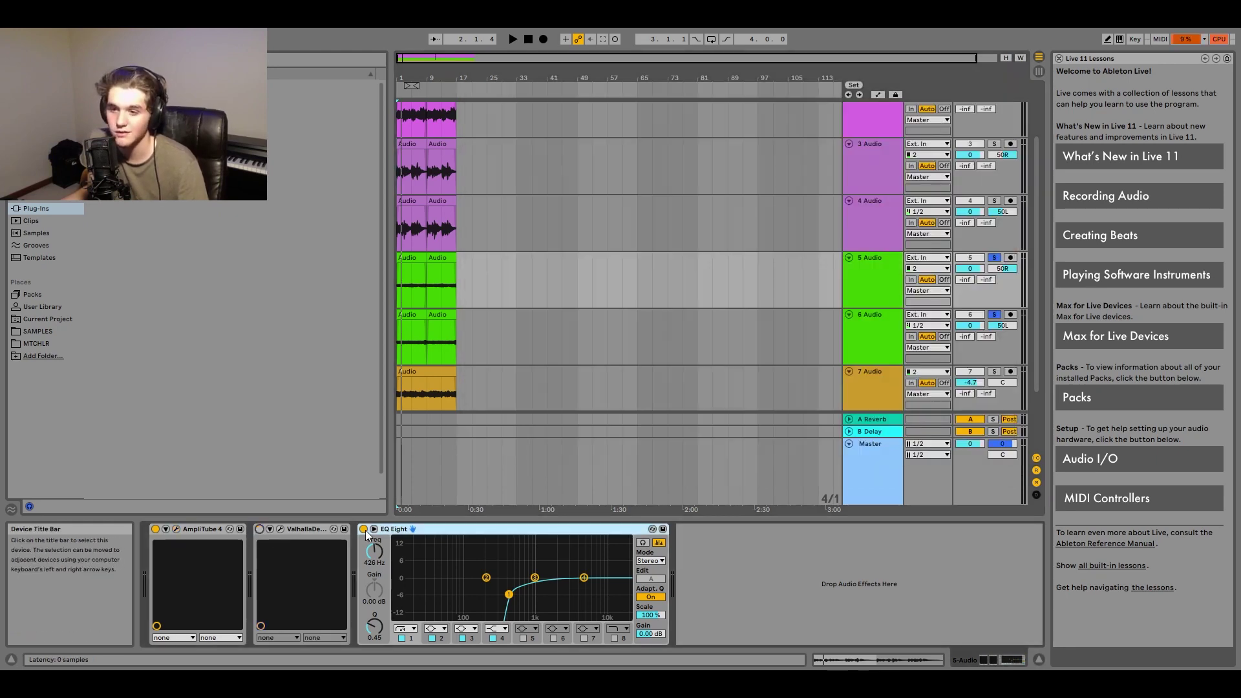
{"action": "left_click", "coordinate": [994, 259]}
{"action": "key", "text": "space"}
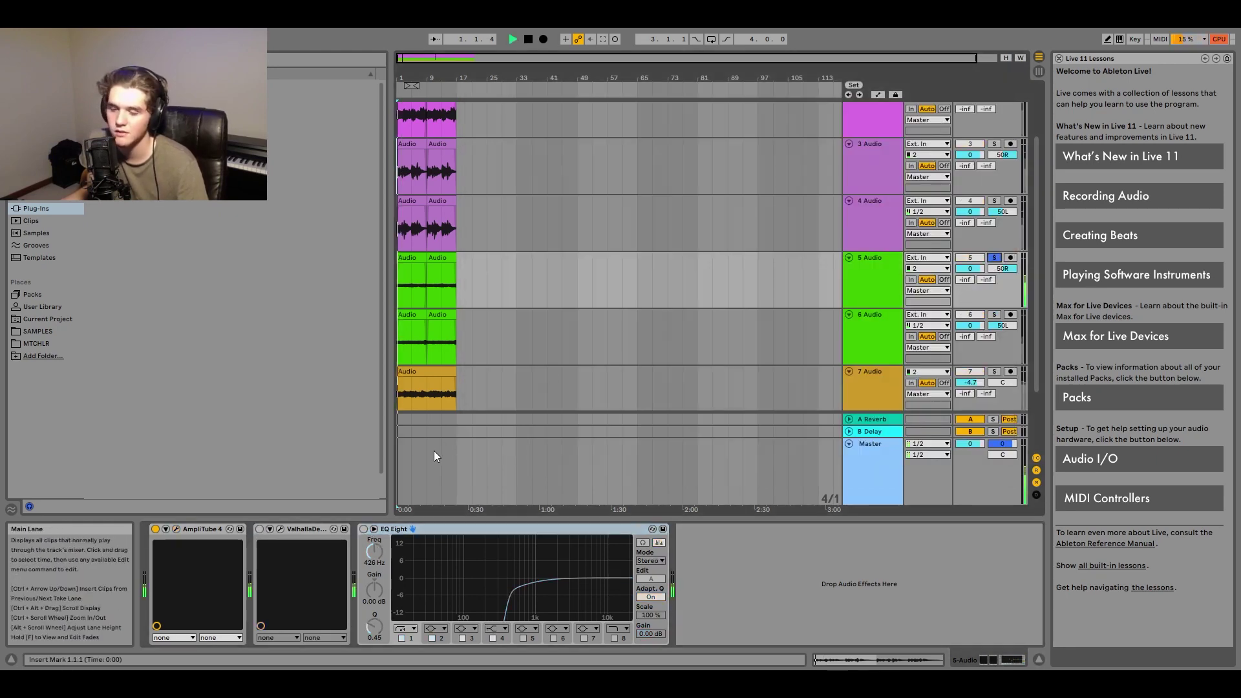
{"action": "left_click", "coordinate": [258, 530]}
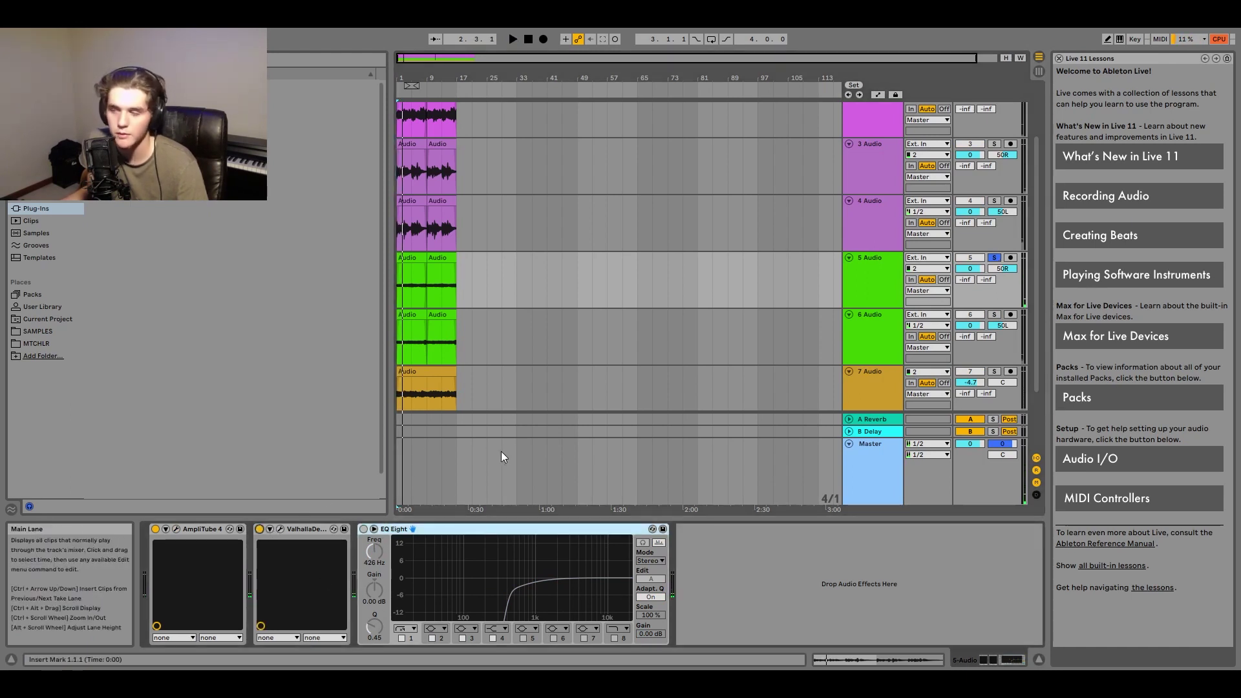
{"action": "key", "text": "space"}
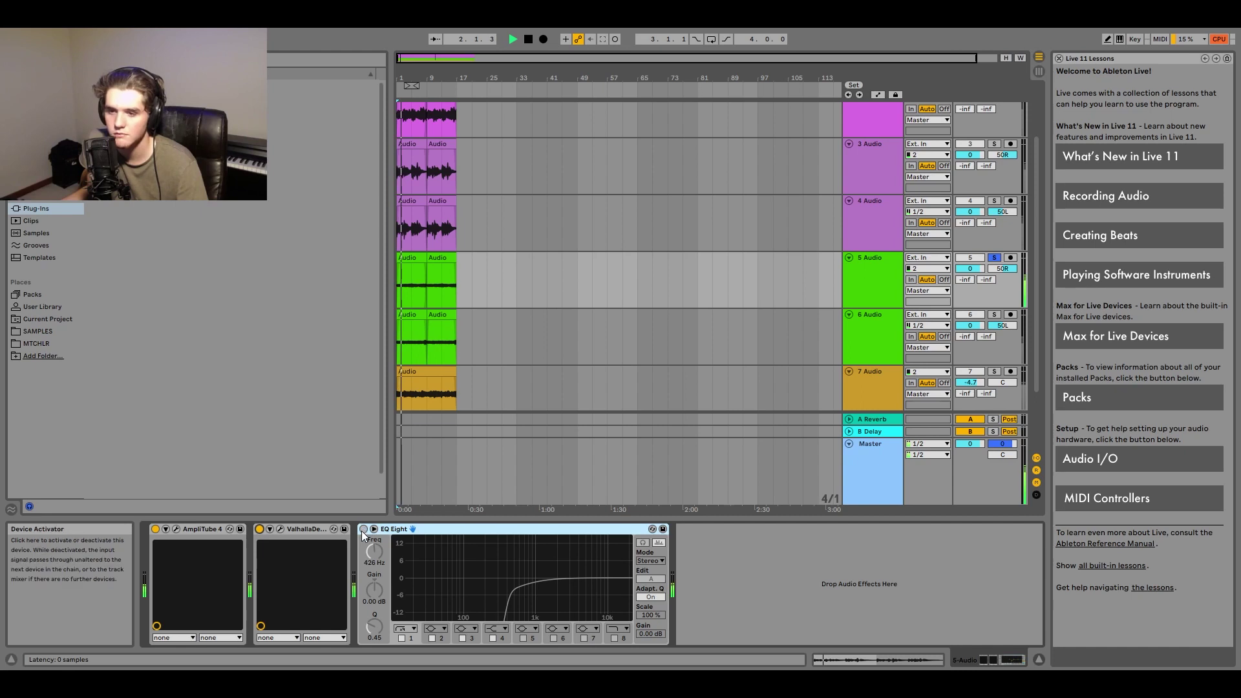
{"action": "key", "text": "space"}
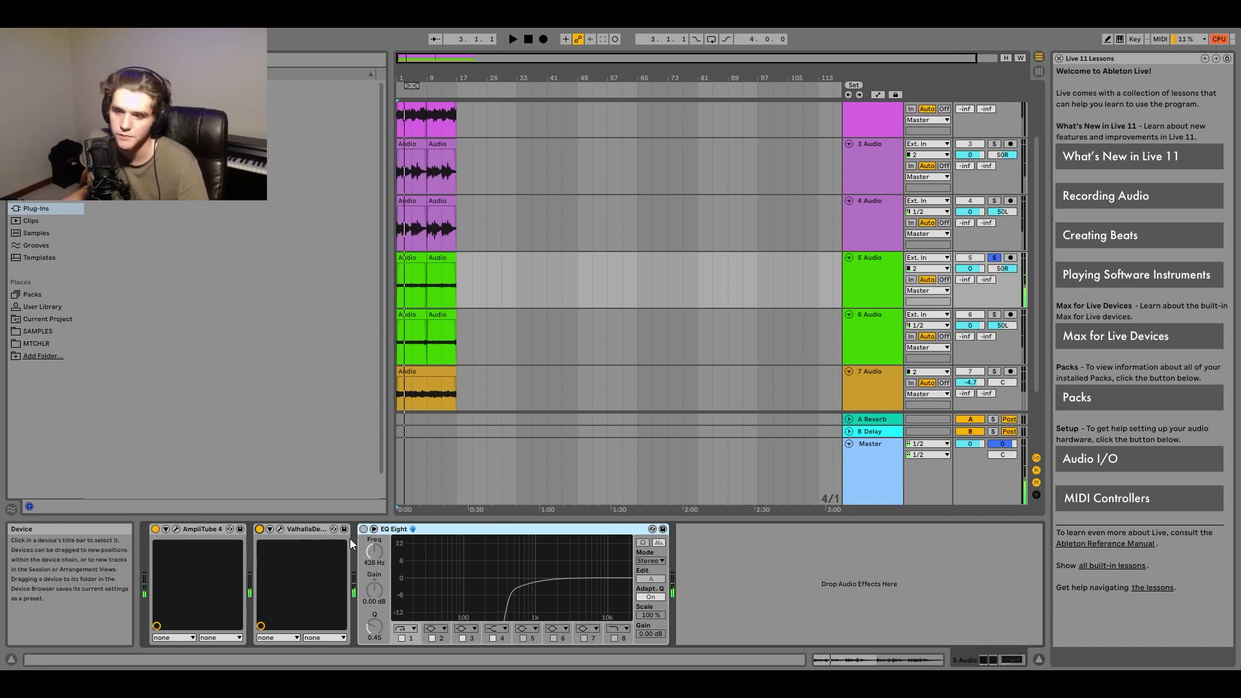
Switch track 5's EQ Eight back on and play tracks 5 and 6 soloed together
{"action": "left_click", "coordinate": [364, 530]}
{"action": "key", "text": "space"}
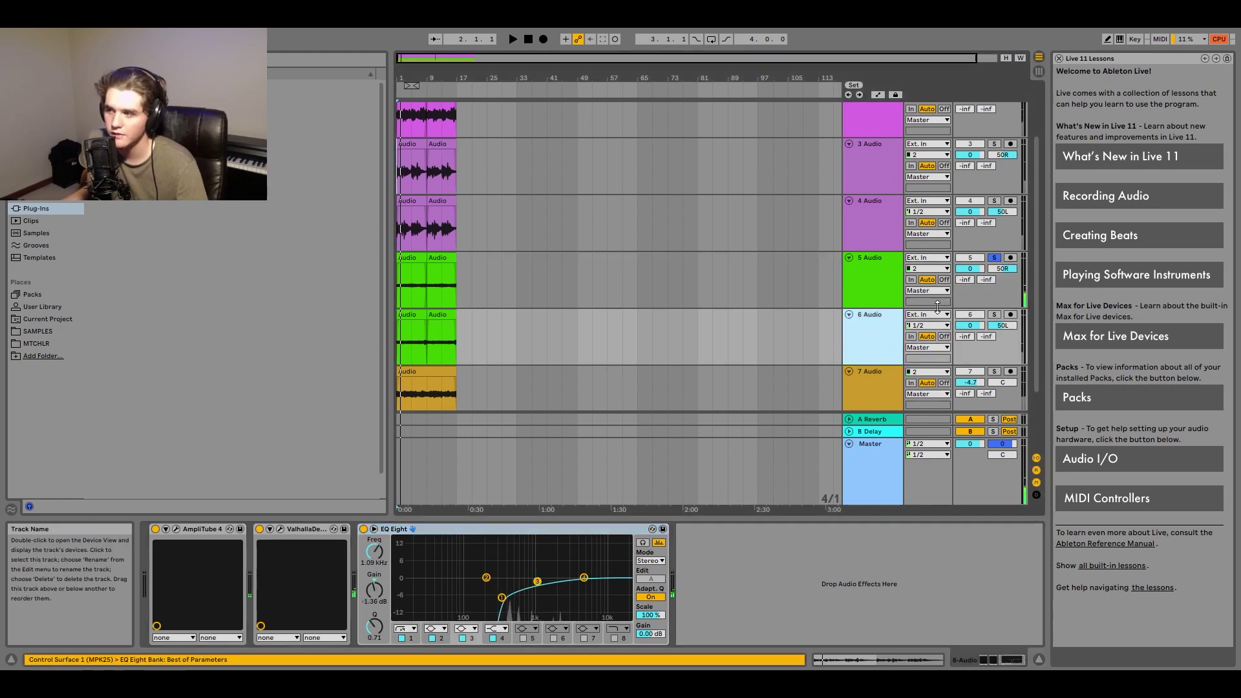
{"action": "left_click", "coordinate": [994, 314]}
{"action": "left_click", "coordinate": [994, 257], "text": "ctrl"}
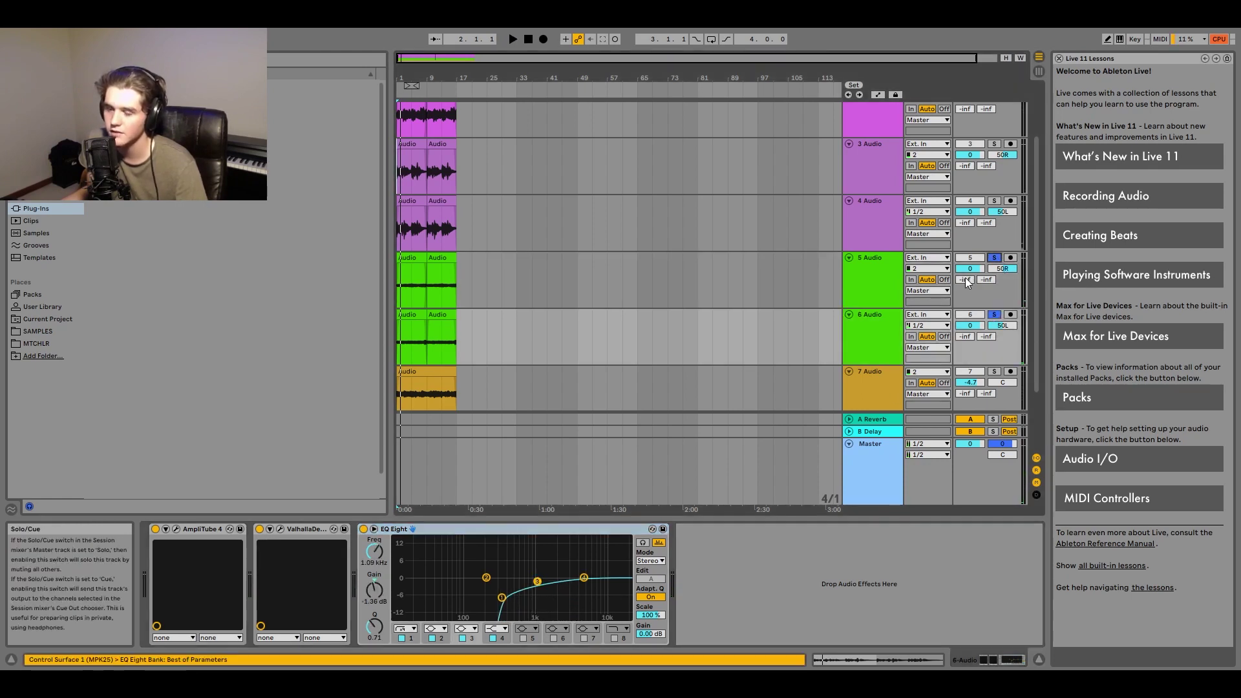
{"action": "key", "text": "space"}
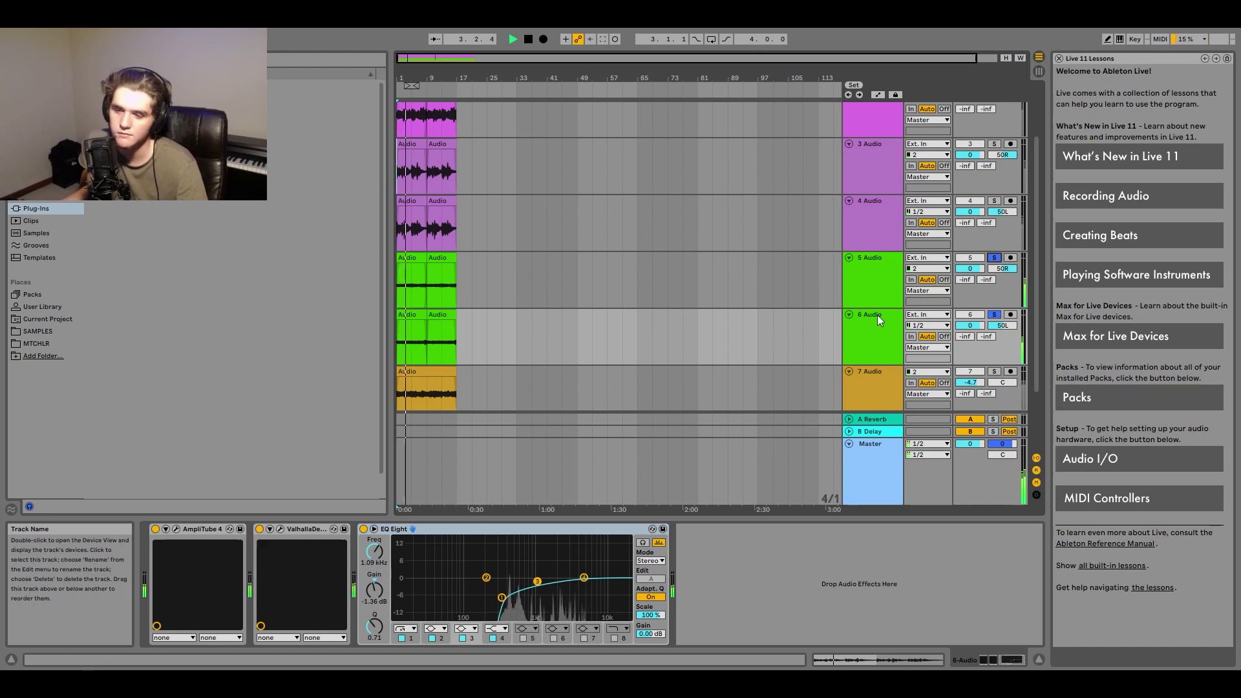
{"action": "scroll", "coordinate": [877, 316], "scroll_direction": "up", "scroll_amount": 2}
Solo guitar tracks 1–4 alongside tracks 5 and 6, and play them back
{"action": "left_click", "coordinate": [993, 278], "text": "ctrl"}
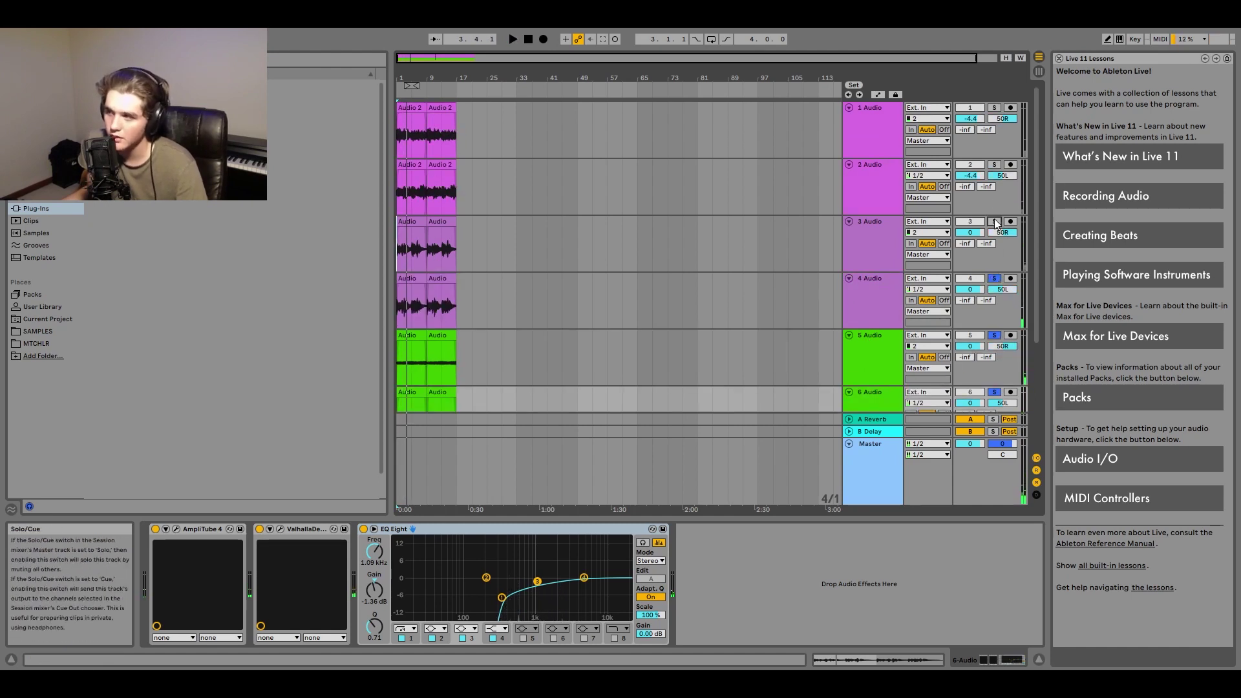
{"action": "left_click", "coordinate": [993, 165], "text": "ctrl"}
{"action": "left_click", "coordinate": [994, 110], "text": "ctrl"}
{"action": "key", "text": "space"}
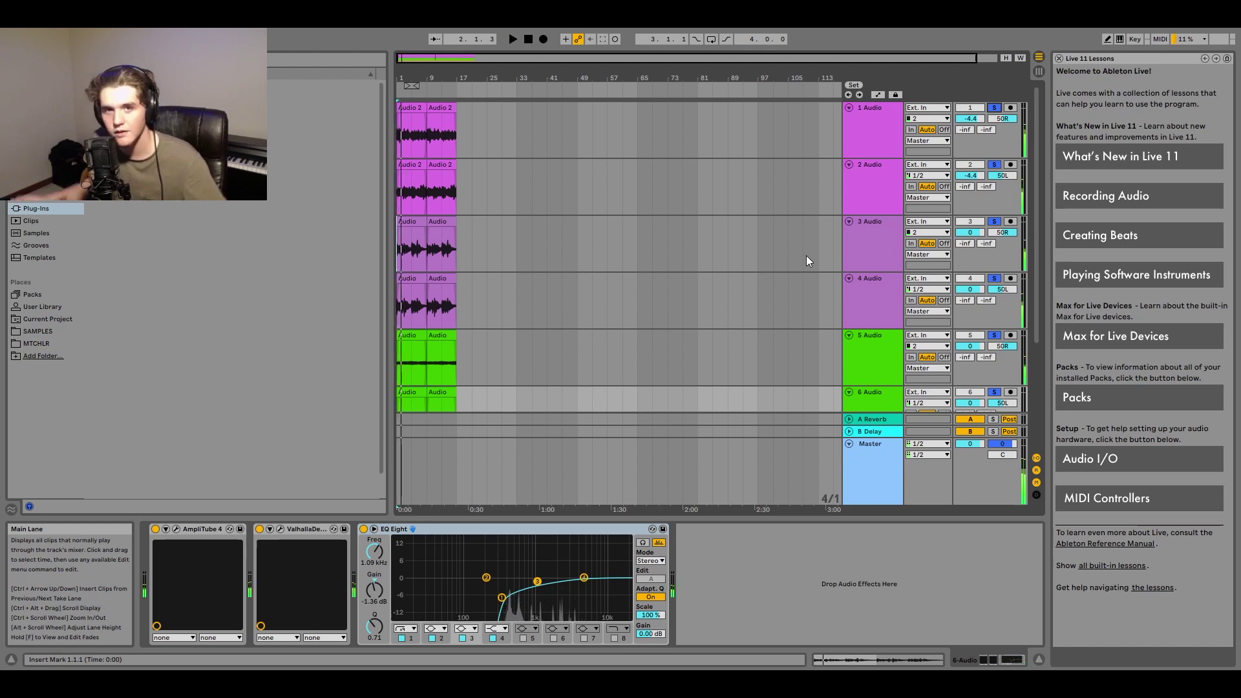
{"action": "key", "text": "space"}
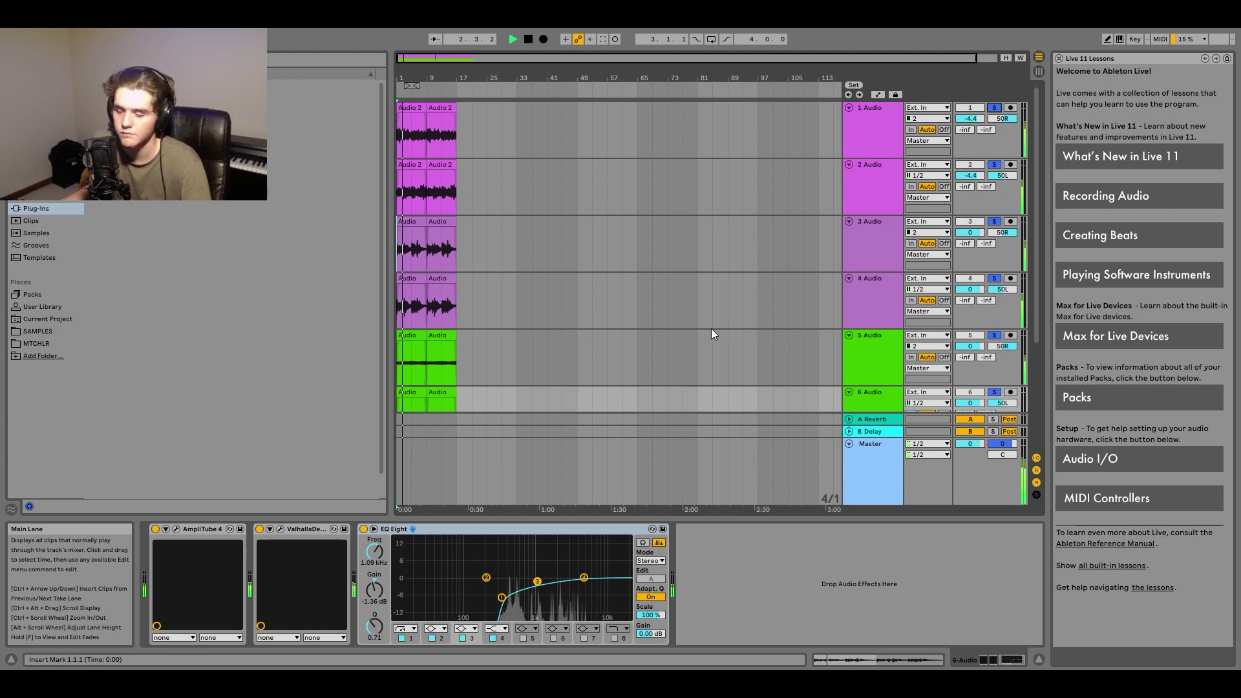
{"action": "key", "text": "space"}
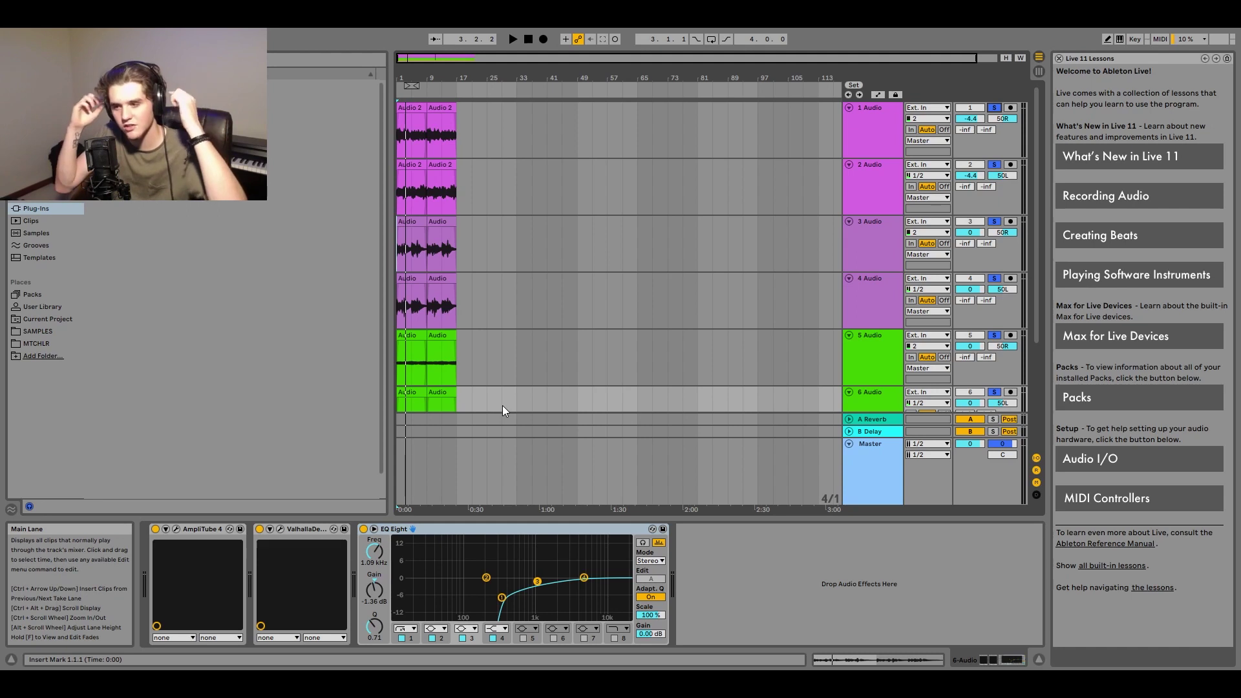
{"action": "key", "text": "space"}
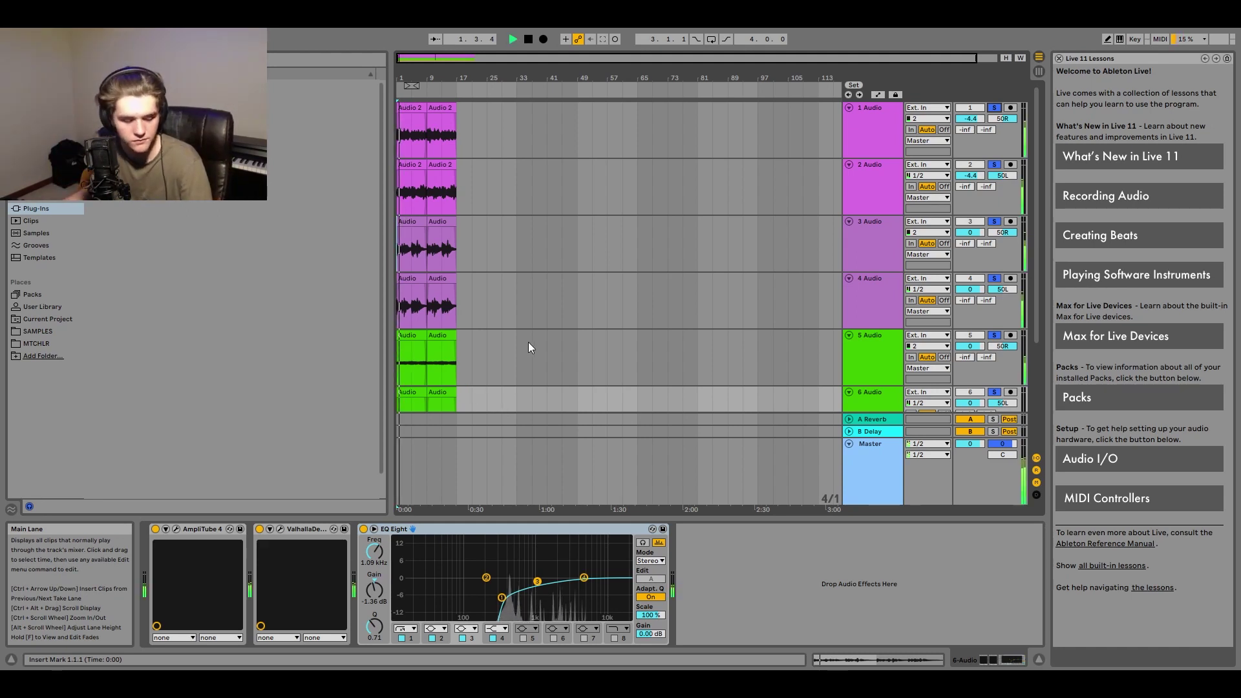
{"action": "key", "text": "ctrl+z"}
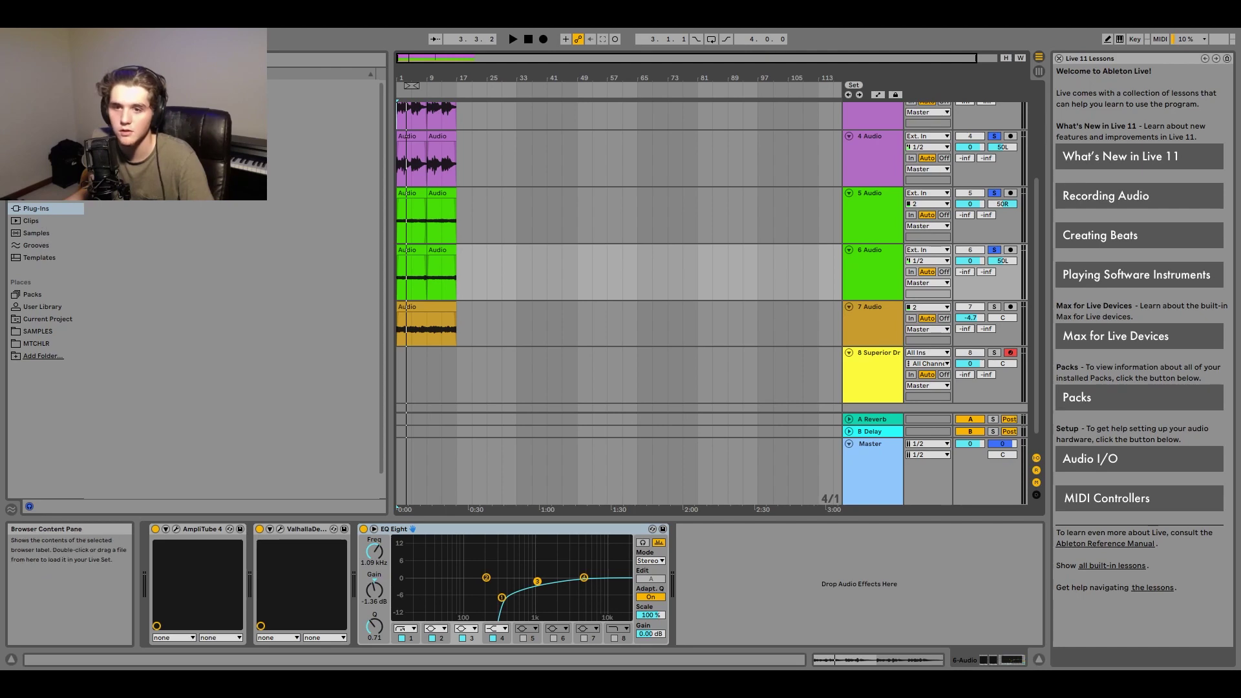
Drop MODO BASS onto a new ninth MIDI track and close its plugin window
{"action": "left_click_drag", "start_coordinate": [223, 107], "coordinate": [846, 414]}
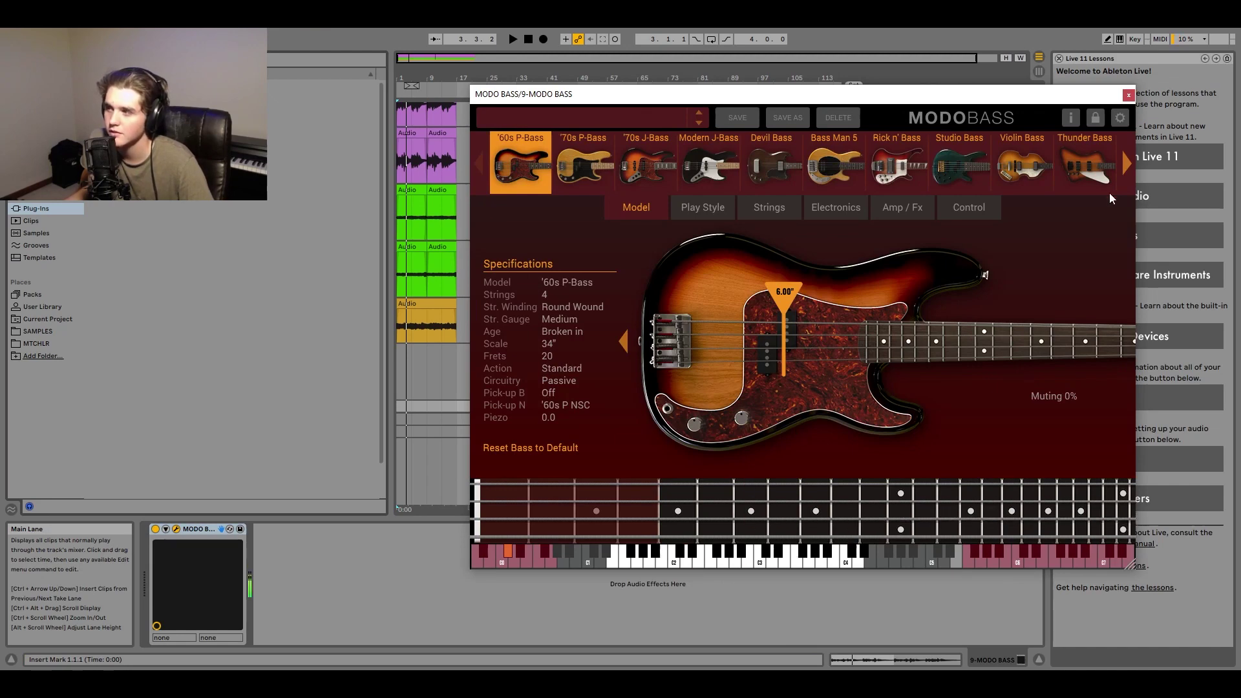
{"action": "left_click", "coordinate": [1128, 94]}
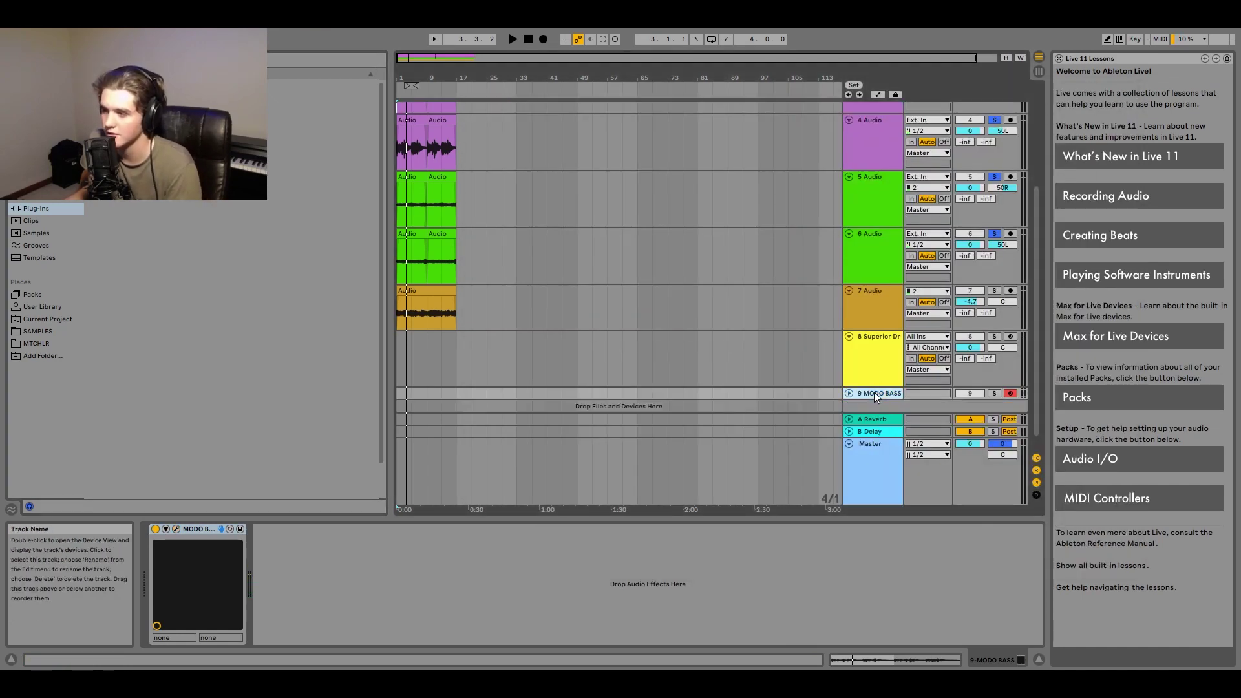
Delete the MODO BASS track, then solo track 7 with the guitars and play
{"action": "key", "text": "Delete"}
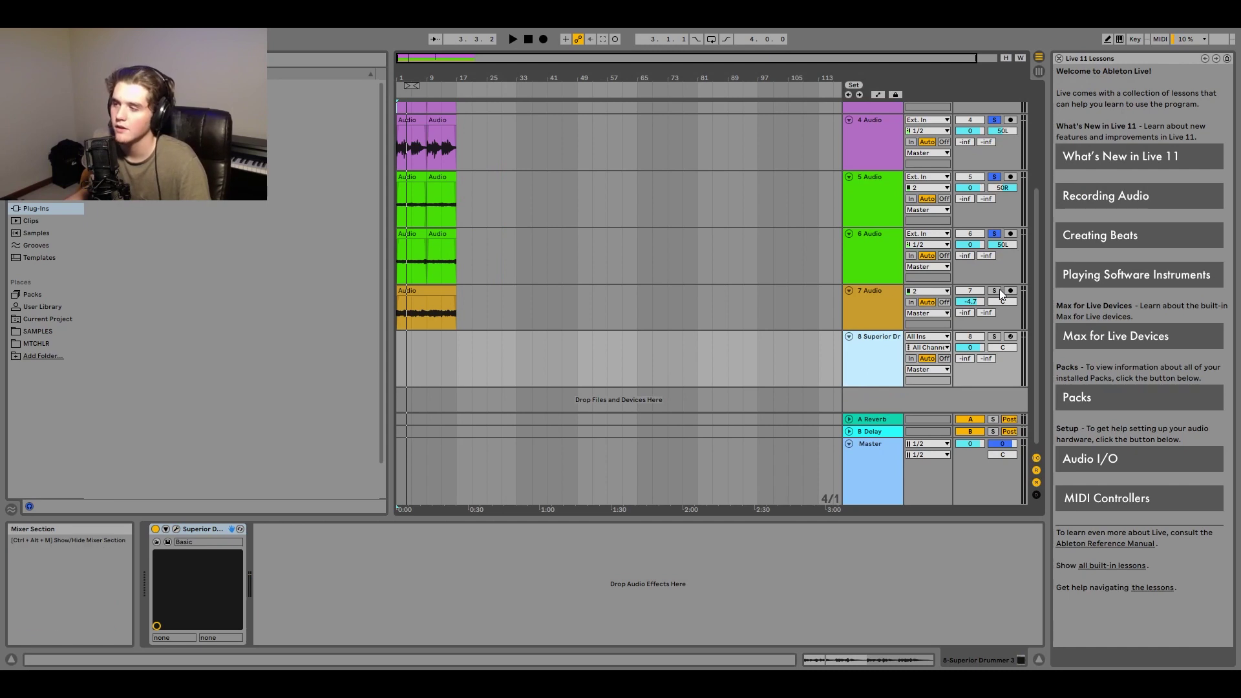
{"action": "left_click", "coordinate": [997, 290]}
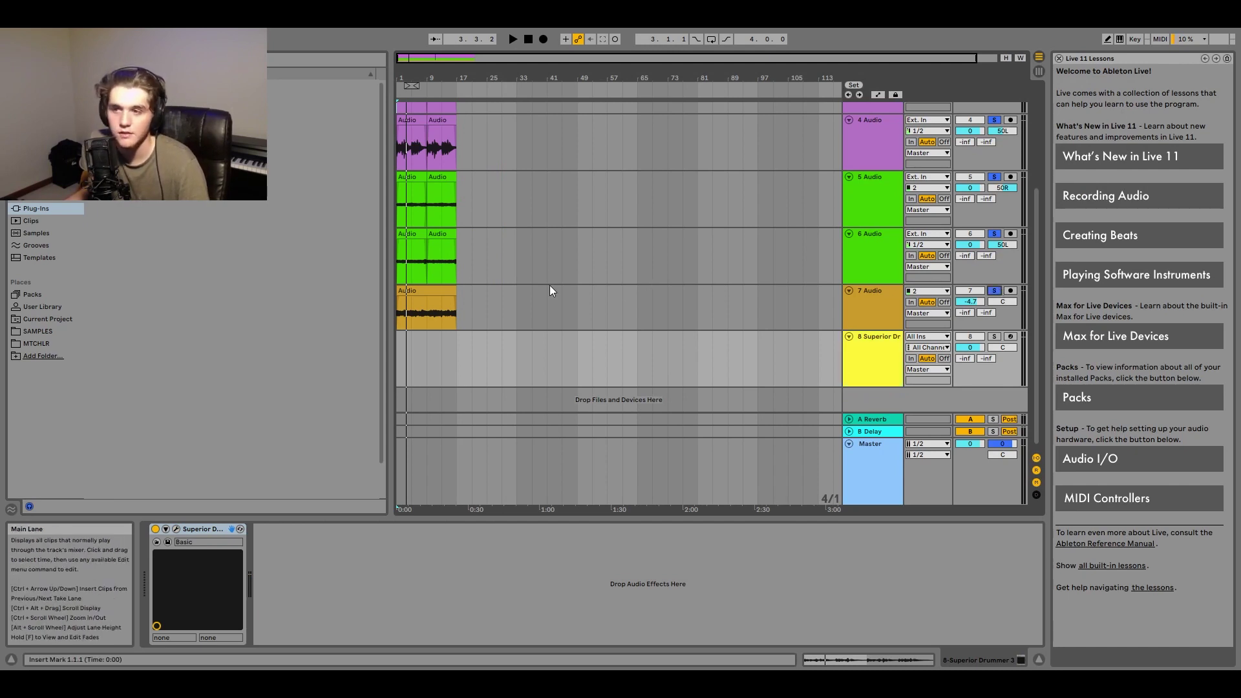
{"action": "left_click", "coordinate": [872, 309]}
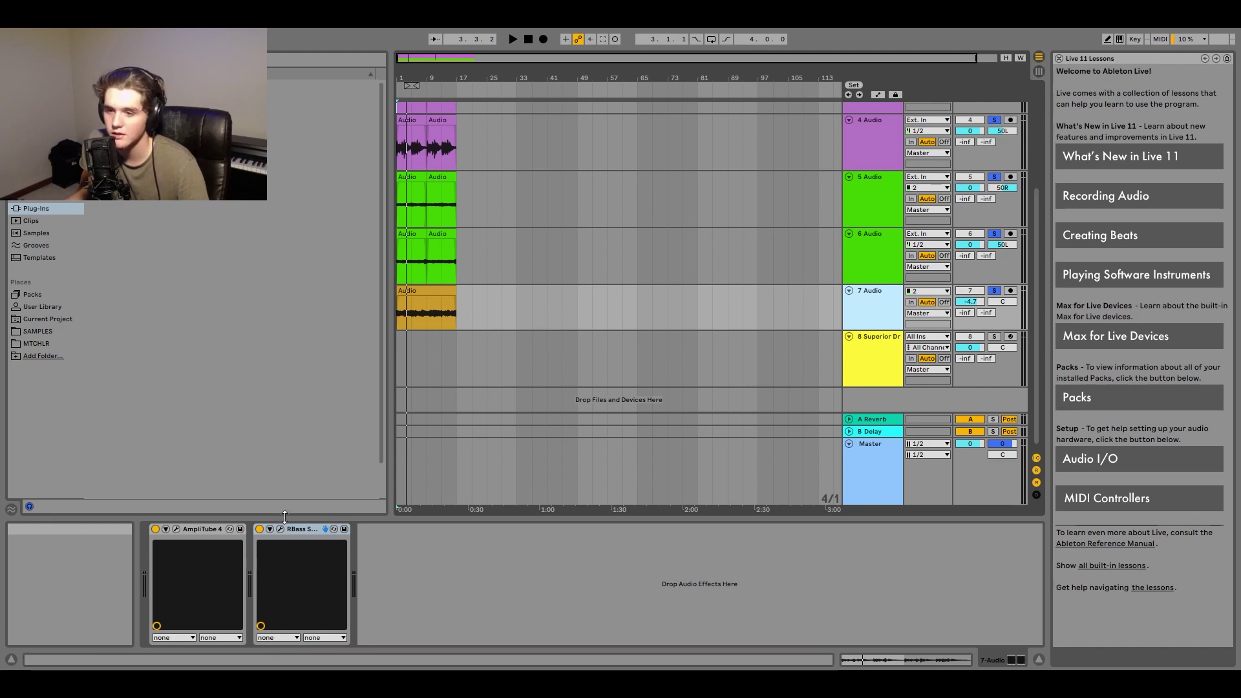
{"action": "key", "text": "space"}
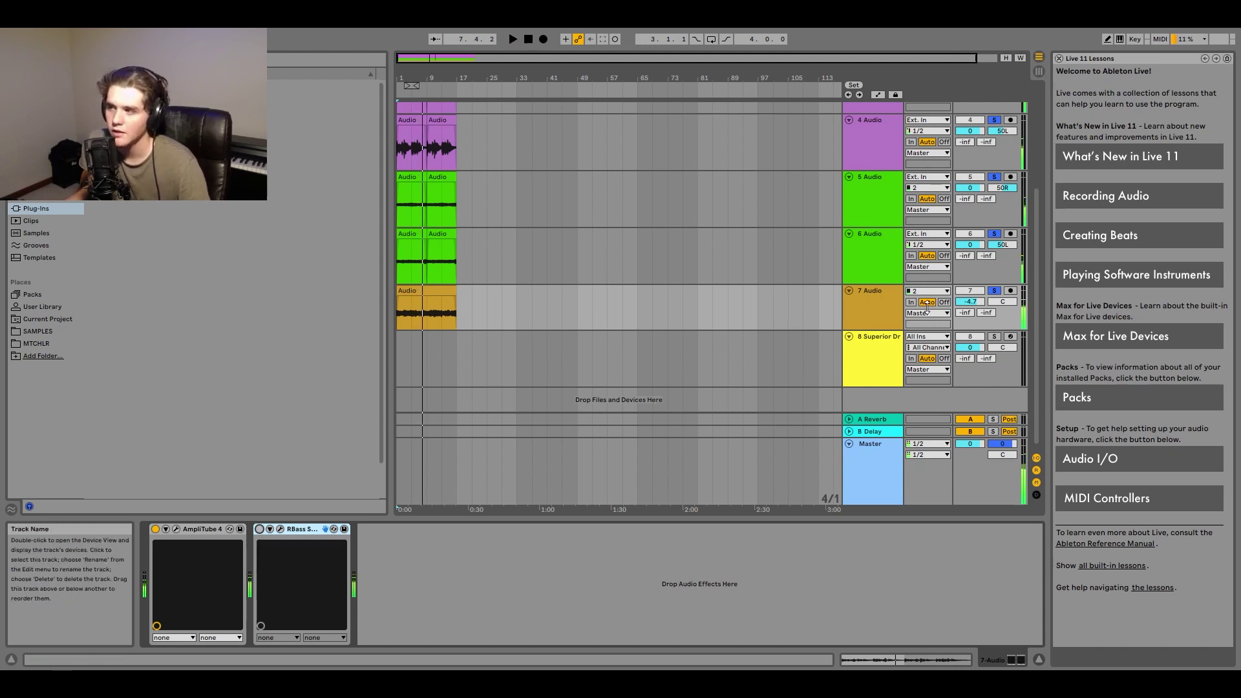
{"action": "scroll", "coordinate": [969, 272], "scroll_direction": "up", "scroll_amount": 3}
{"action": "scroll", "coordinate": [970, 209], "scroll_direction": "up", "scroll_amount": 2}
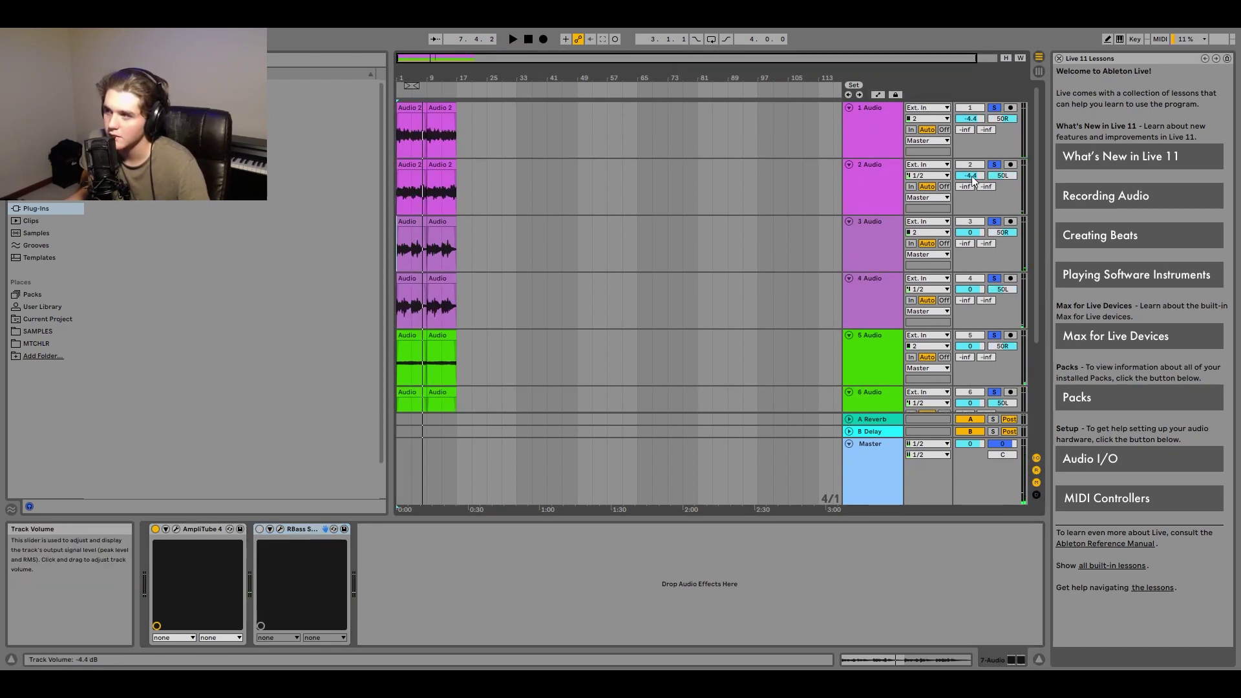
{"action": "scroll", "coordinate": [969, 238], "scroll_direction": "down", "scroll_amount": 3}
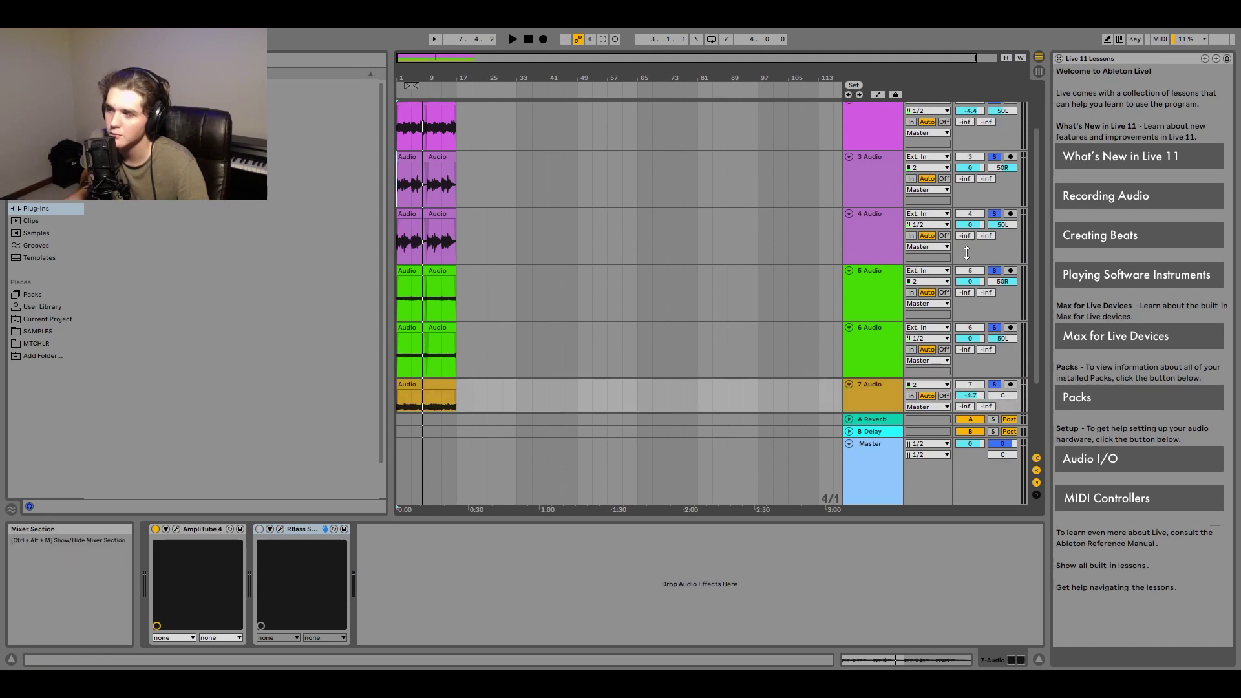
{"action": "scroll", "coordinate": [962, 281], "scroll_direction": "down", "scroll_amount": 2}
{"action": "scroll", "coordinate": [960, 297], "scroll_direction": "down", "scroll_amount": 2}
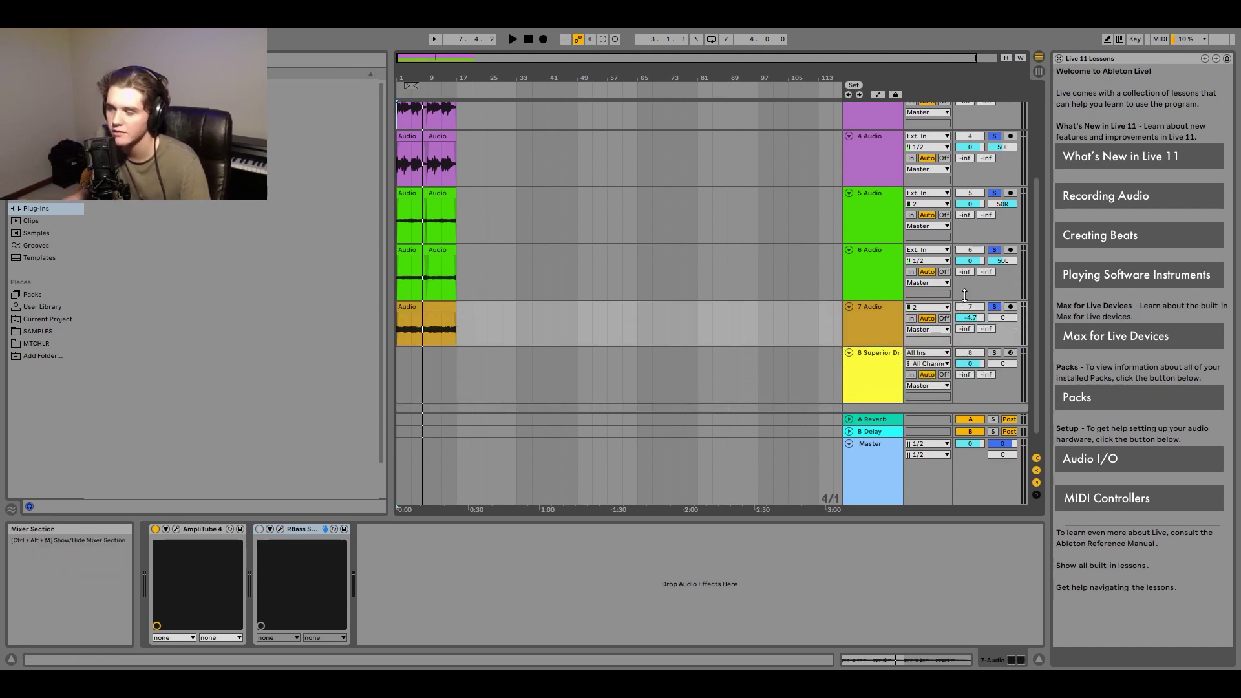
{"action": "left_click", "coordinate": [283, 529]}
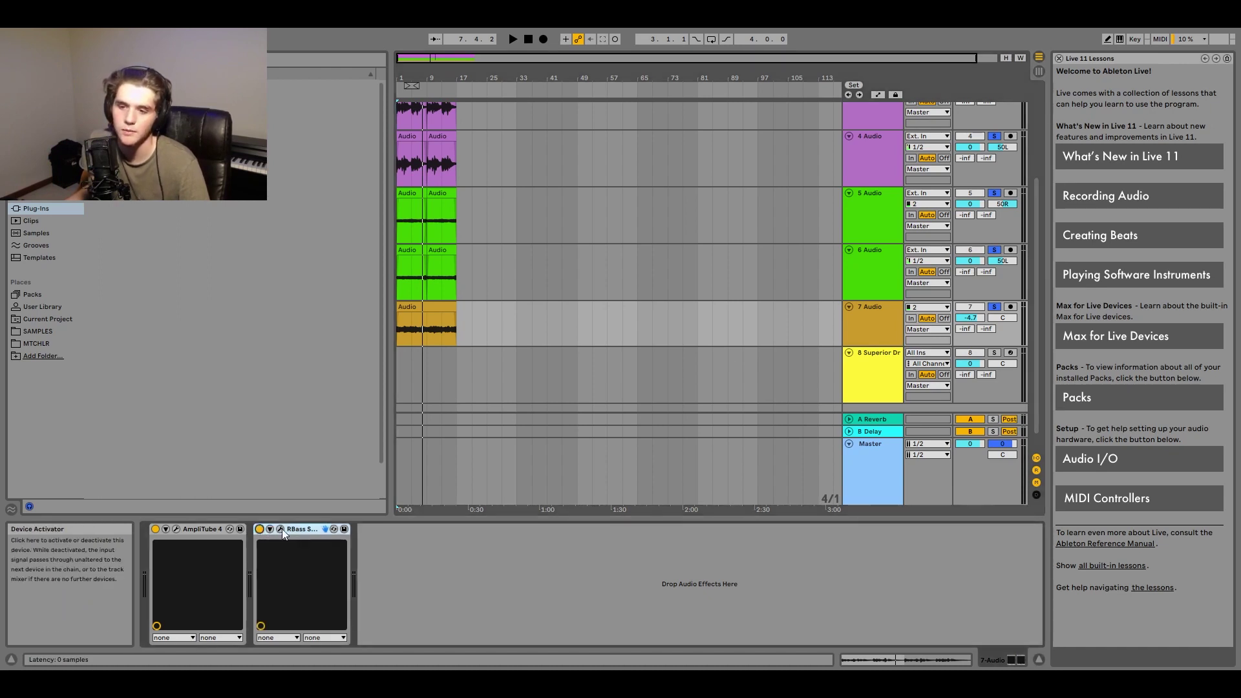
{"action": "left_click", "coordinate": [281, 529]}
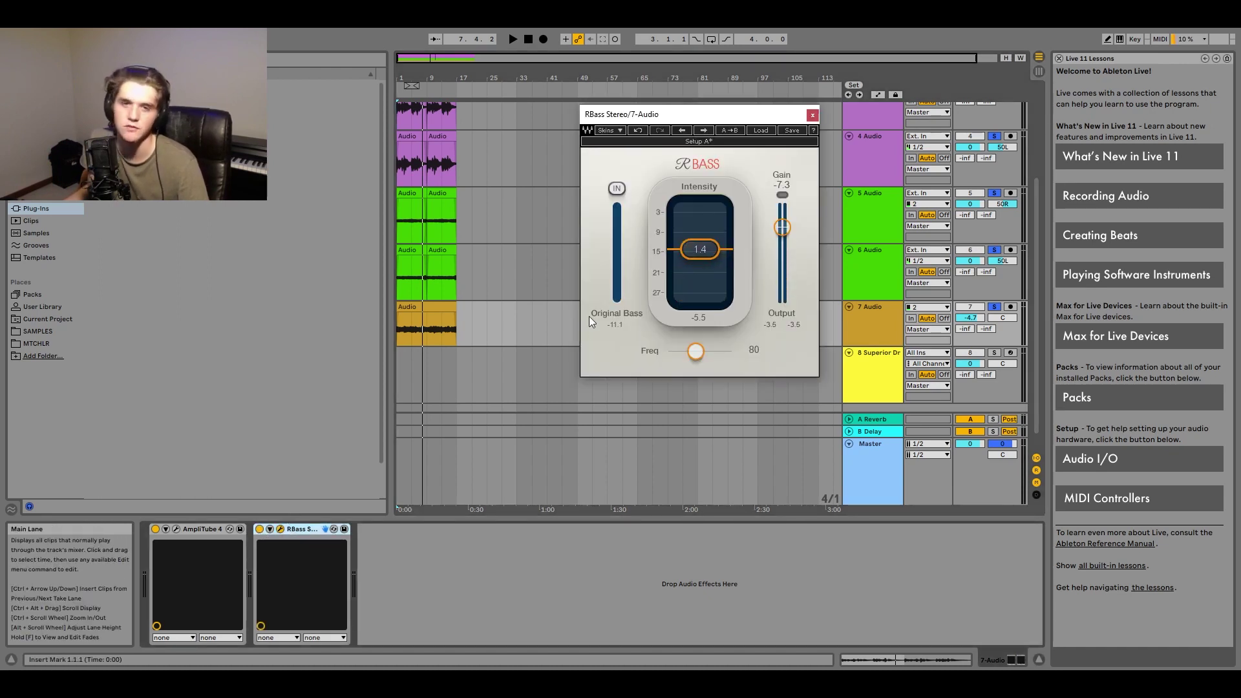
{"action": "key", "text": "space"}
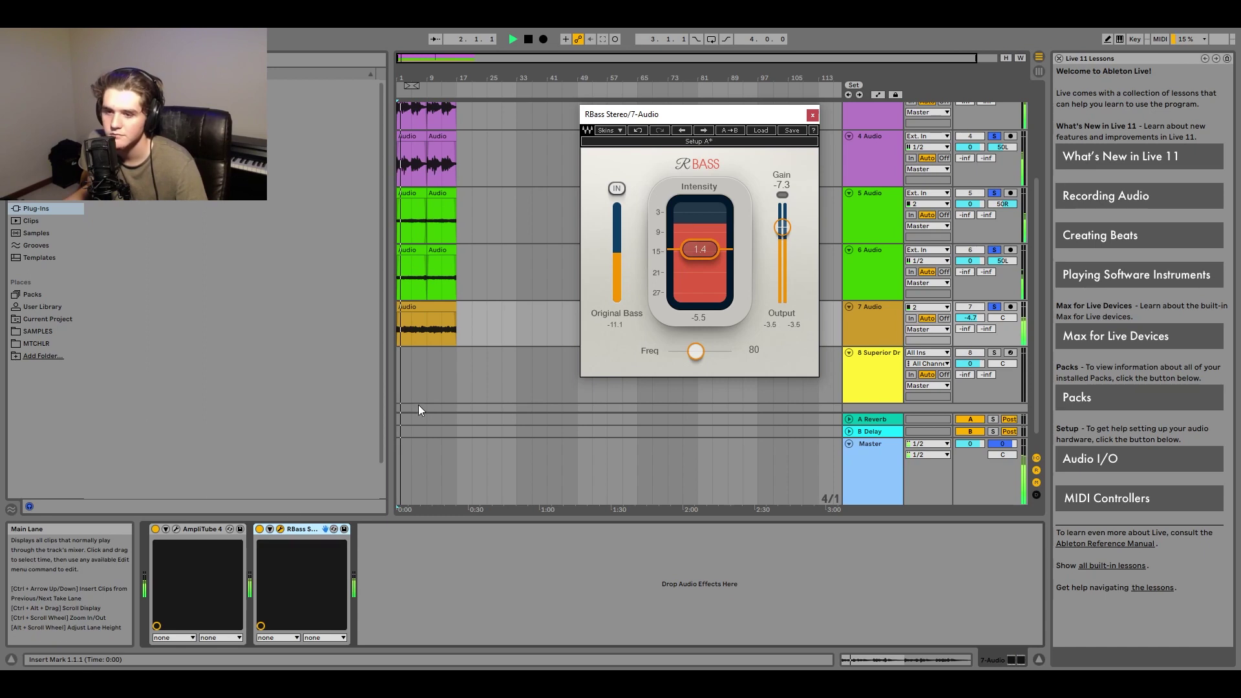
{"action": "left_click", "coordinate": [260, 532]}
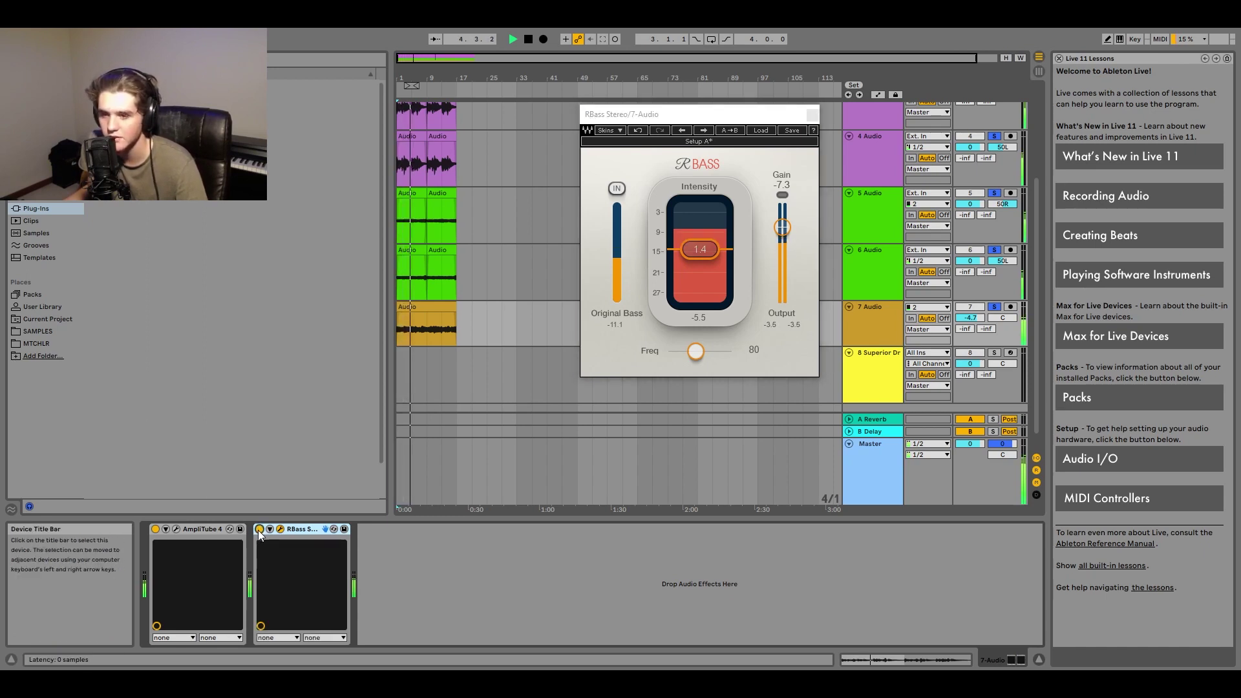
{"action": "left_click", "coordinate": [259, 530]}
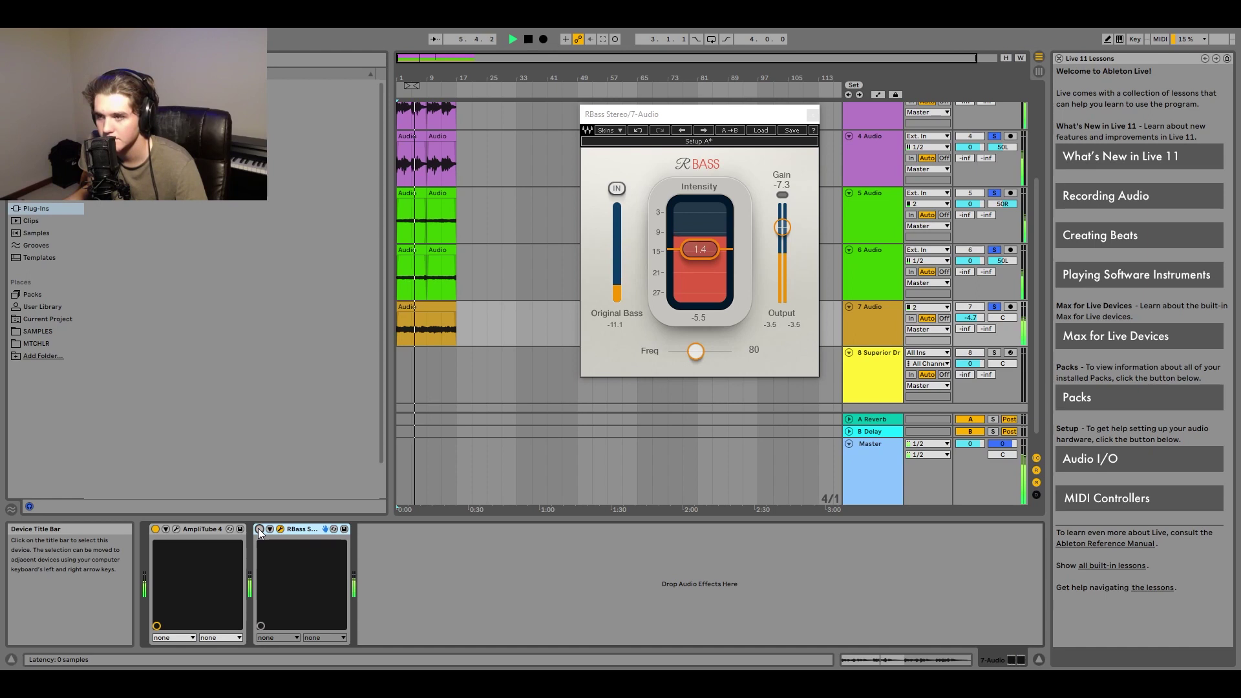
{"action": "left_click", "coordinate": [259, 529]}
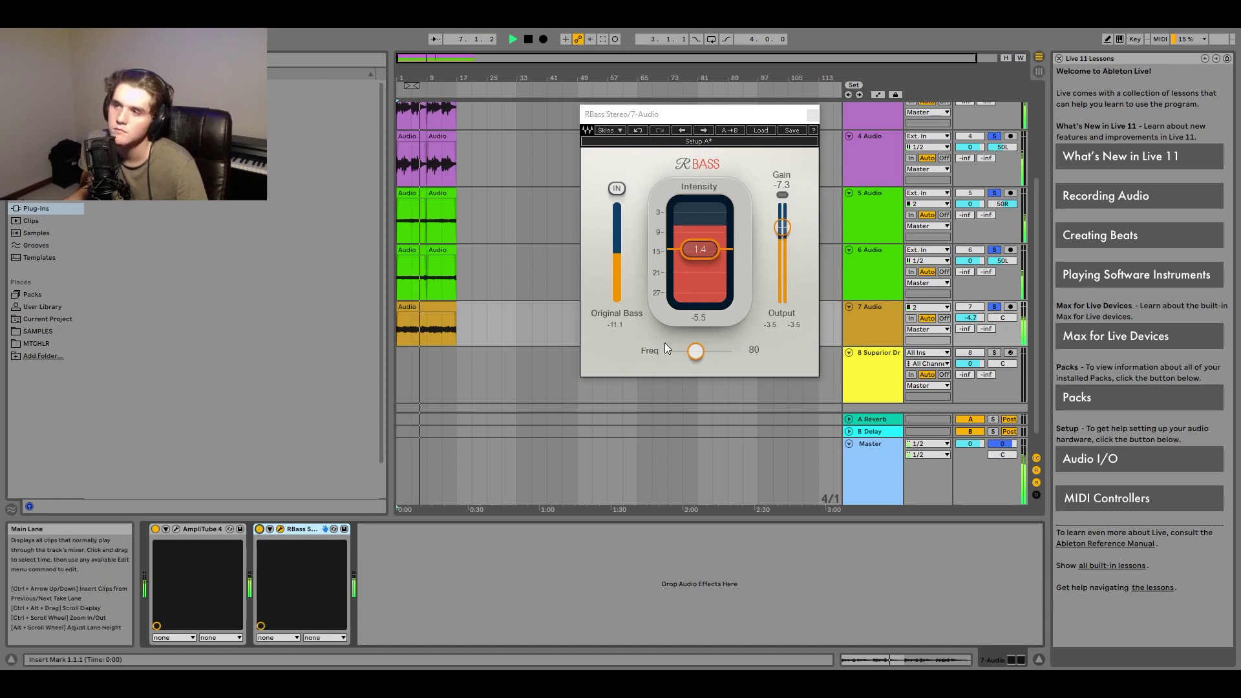
{"action": "left_click", "coordinate": [812, 115]}
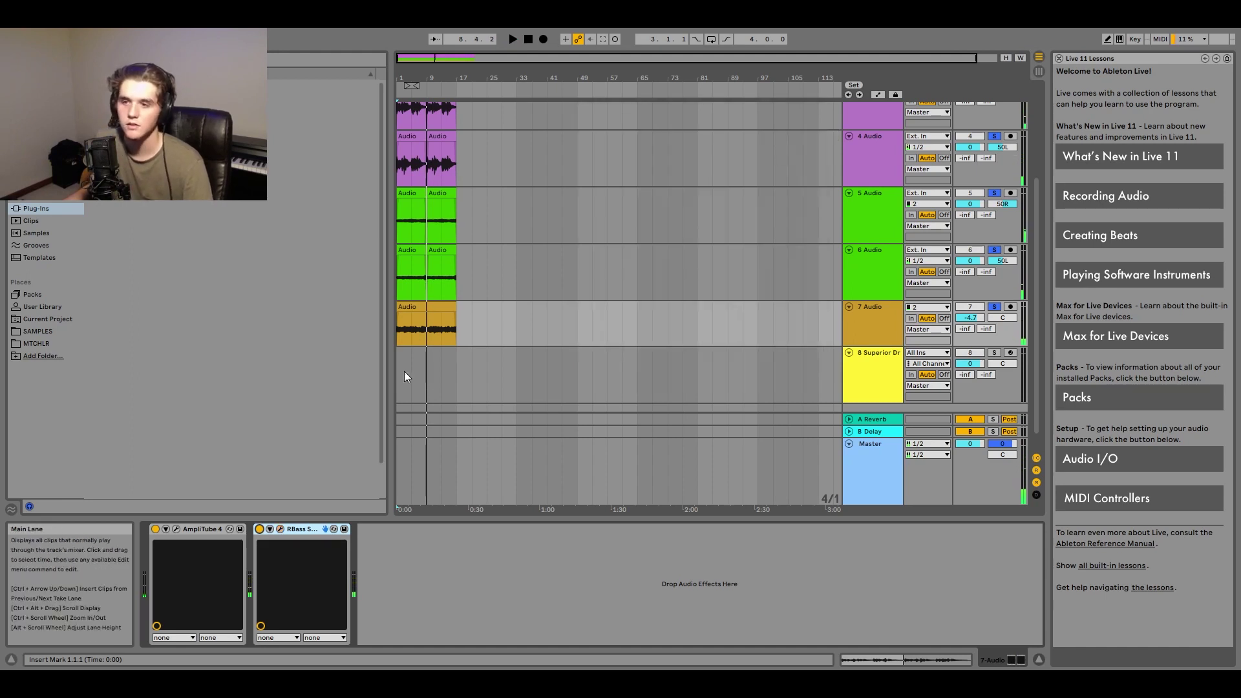
Select bars 1 to 17 on Superior Drummer track 8
{"action": "left_click_drag", "start_coordinate": [404, 376], "coordinate": [455, 378]}
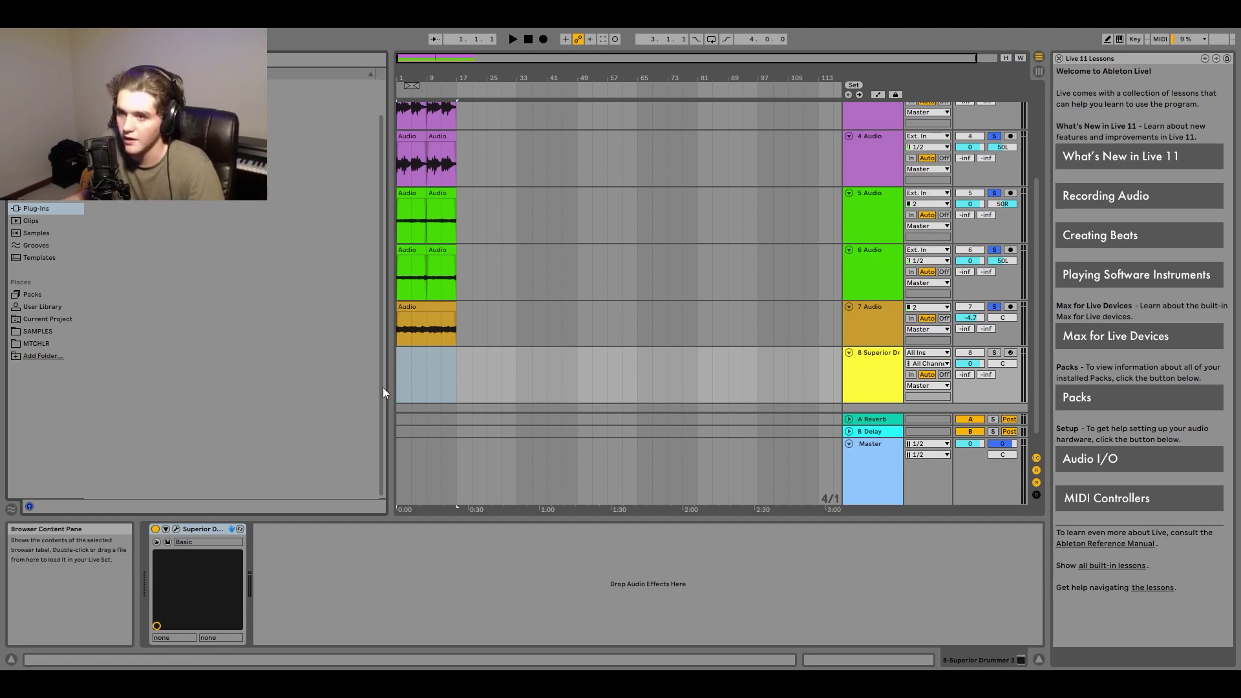
Open Superior Drummer and load the John Feldmann Pop Punk preset
{"action": "left_click", "coordinate": [176, 530]}
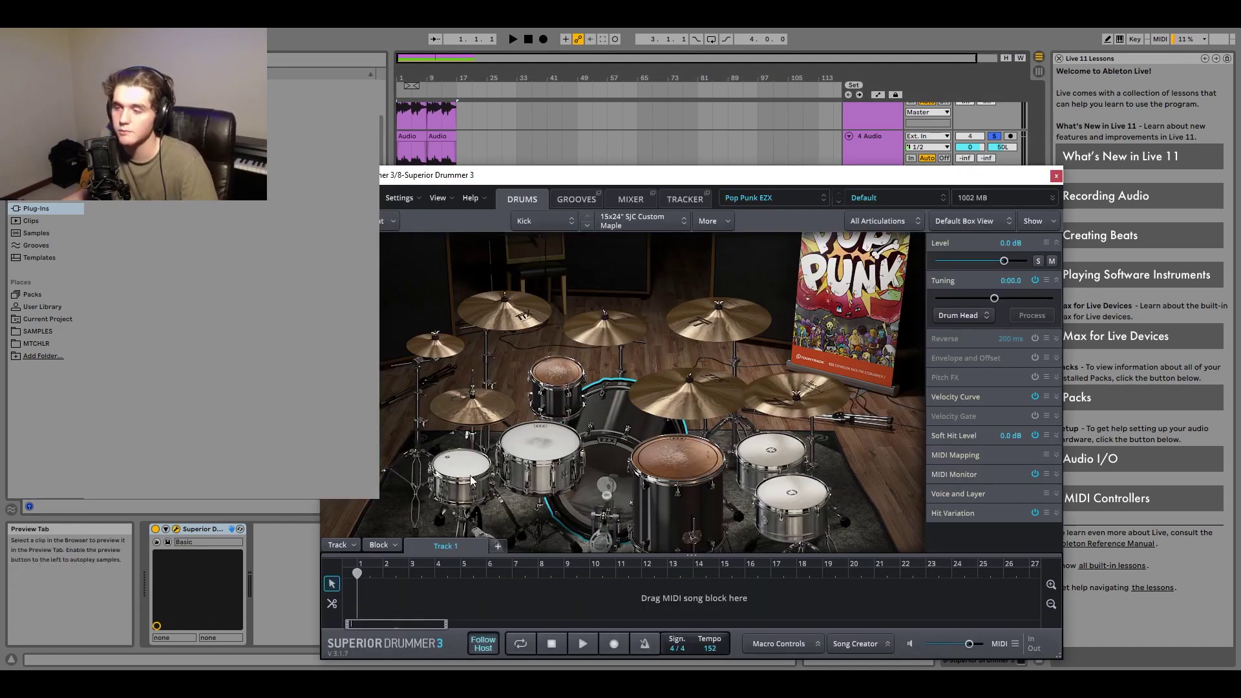
{"action": "left_click_drag", "start_coordinate": [784, 180], "coordinate": [862, 110]}
{"action": "left_click", "coordinate": [859, 129]}
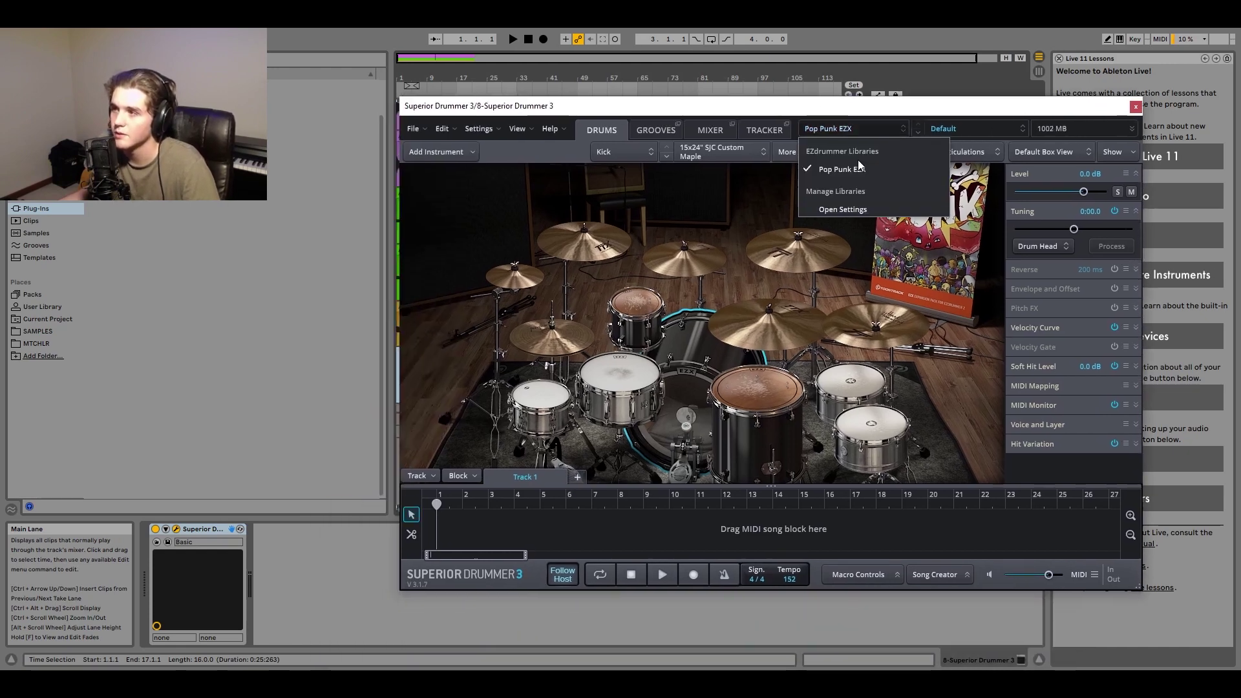
{"action": "left_click", "coordinate": [943, 128]}
{"action": "mouse_move", "coordinate": [971, 217]}
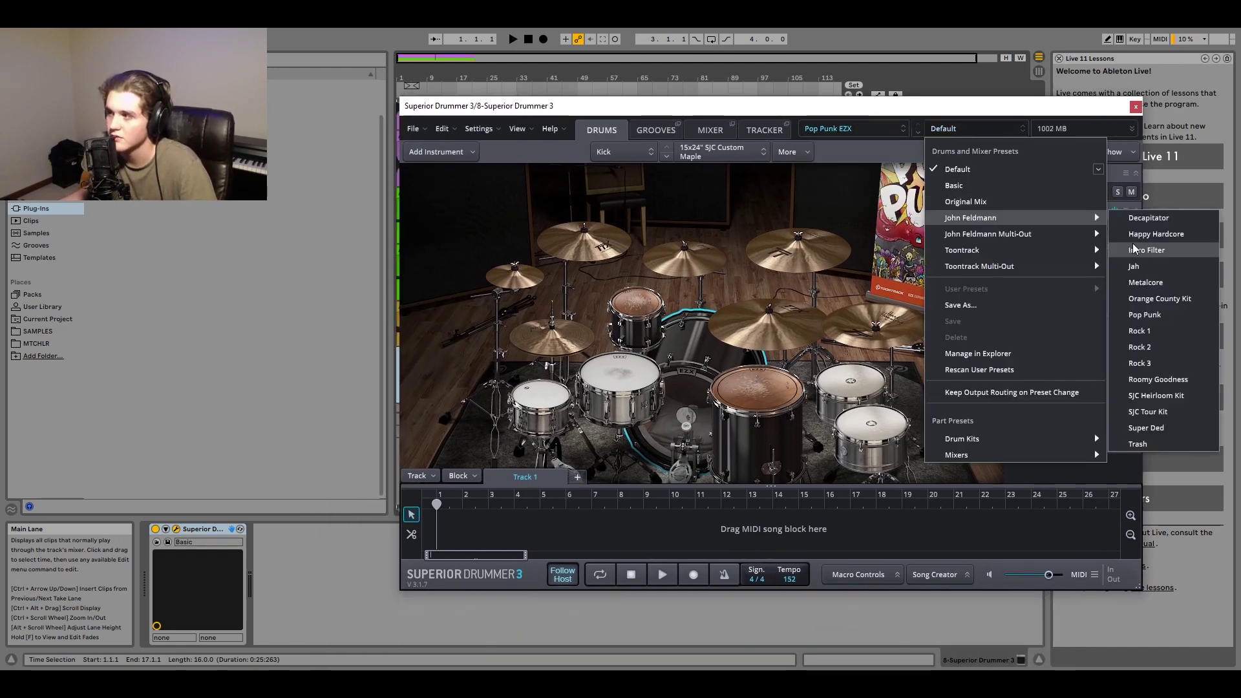
{"action": "left_click", "coordinate": [1150, 316]}
Check the Pop Punk multi-out variants, keep Pop Punk, and show the Grooves library
{"action": "left_click", "coordinate": [964, 128]}
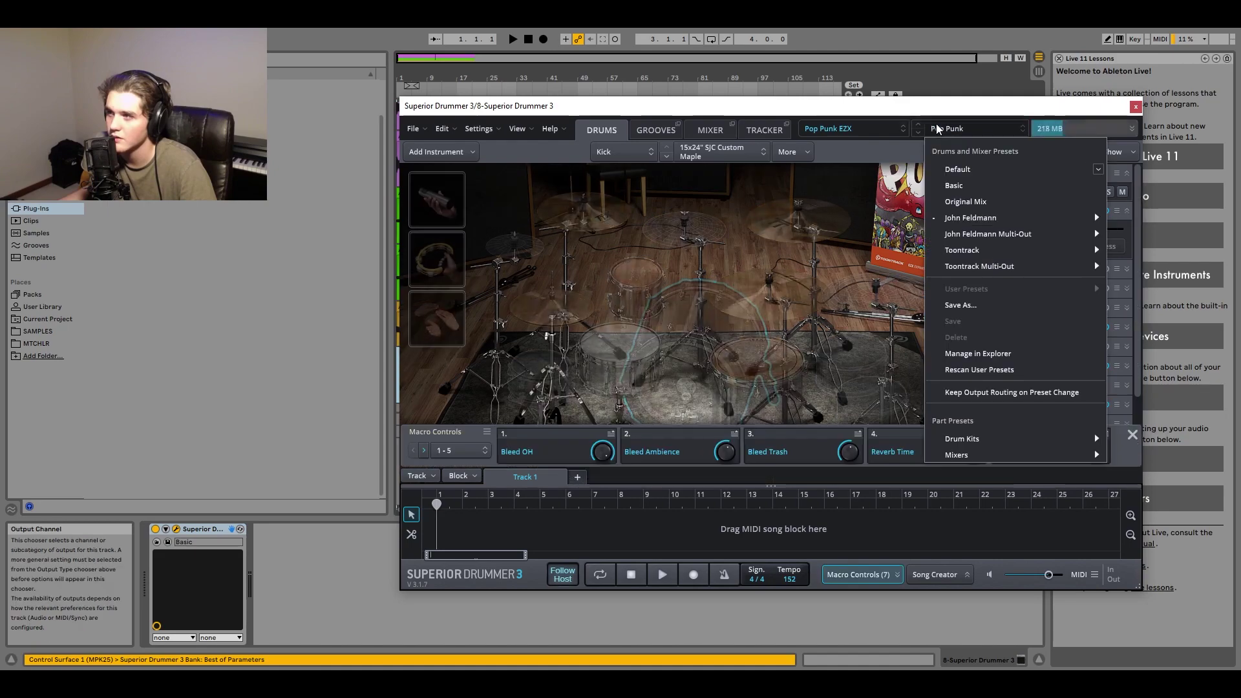
{"action": "left_click", "coordinate": [936, 129]}
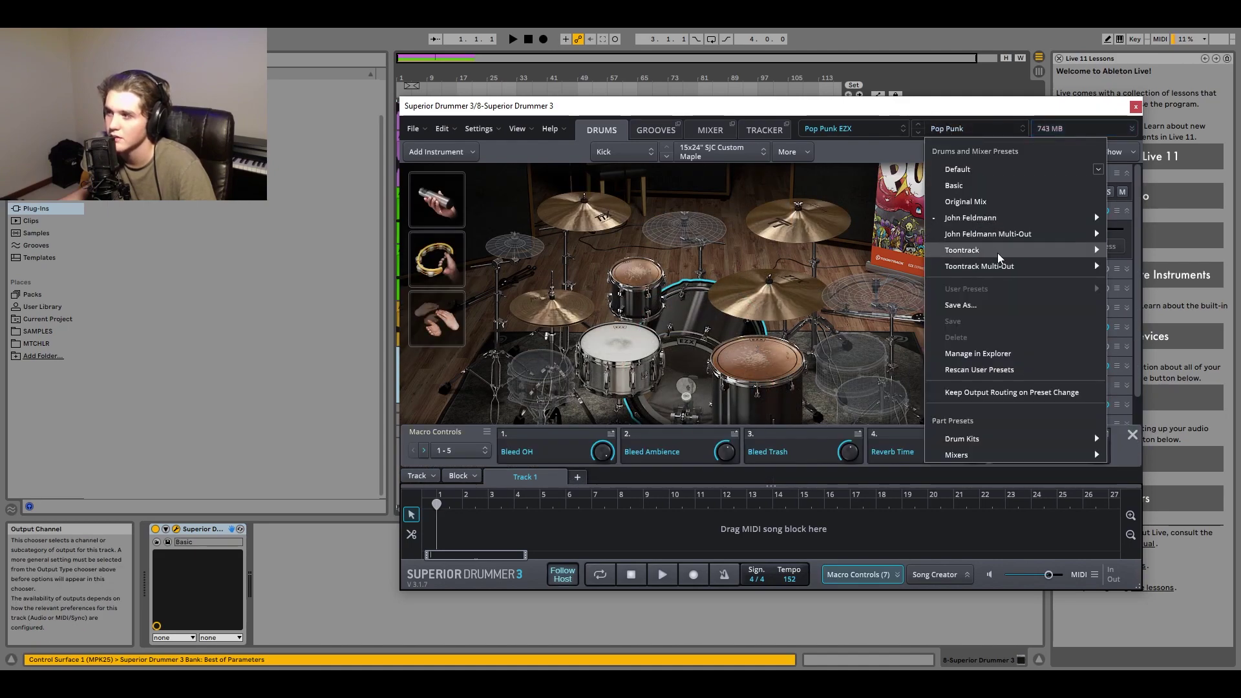
{"action": "mouse_move", "coordinate": [989, 234]}
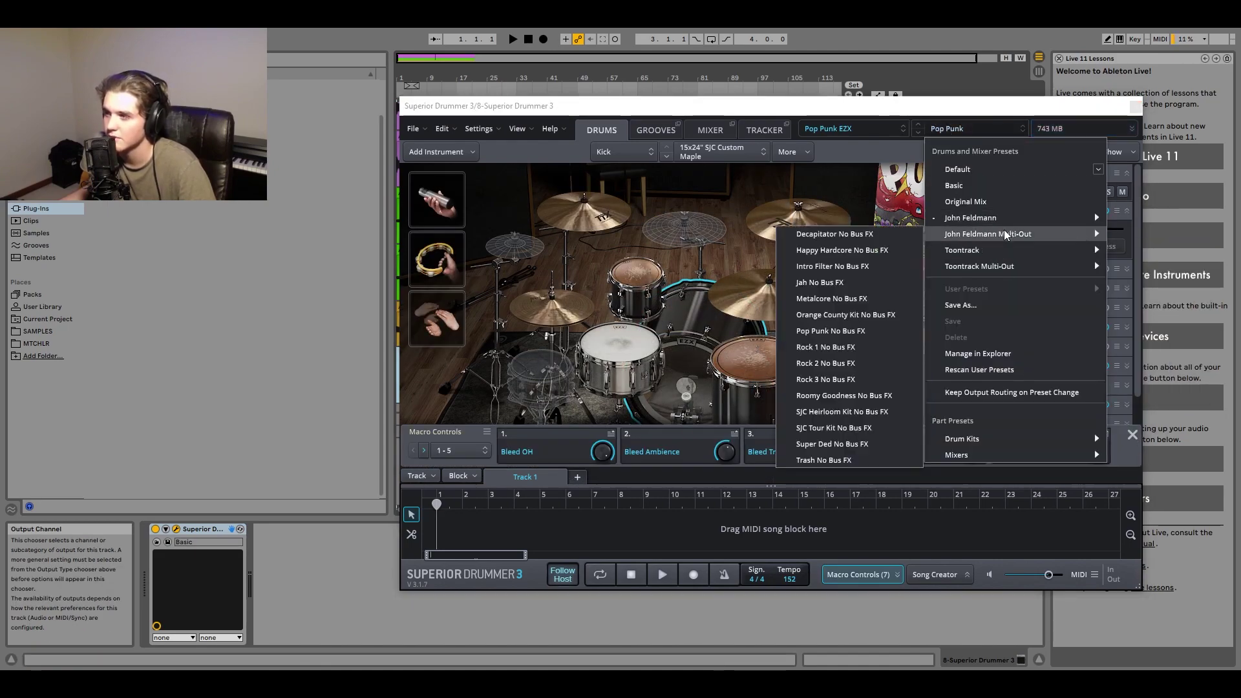
{"action": "left_click", "coordinate": [949, 108]}
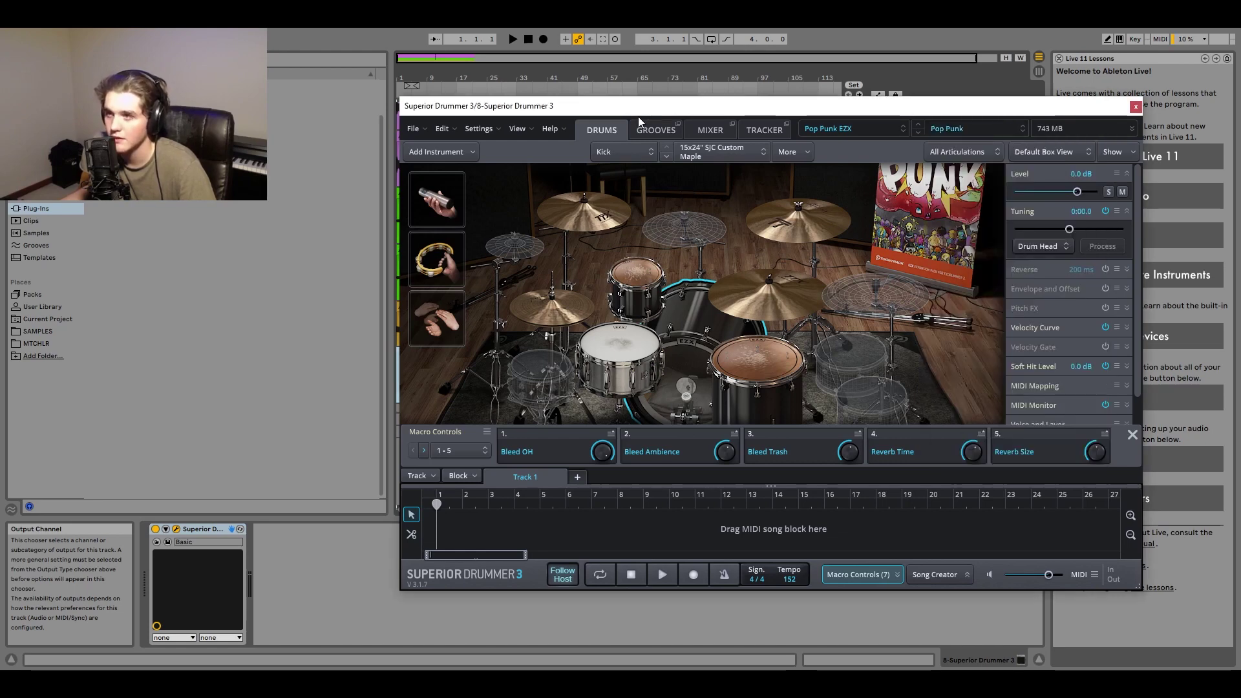
{"action": "left_click_drag", "start_coordinate": [647, 105], "coordinate": [900, 93]}
{"action": "left_click", "coordinate": [903, 119]}
{"action": "scroll", "coordinate": [719, 317], "scroll_direction": "down", "scroll_amount": 3}
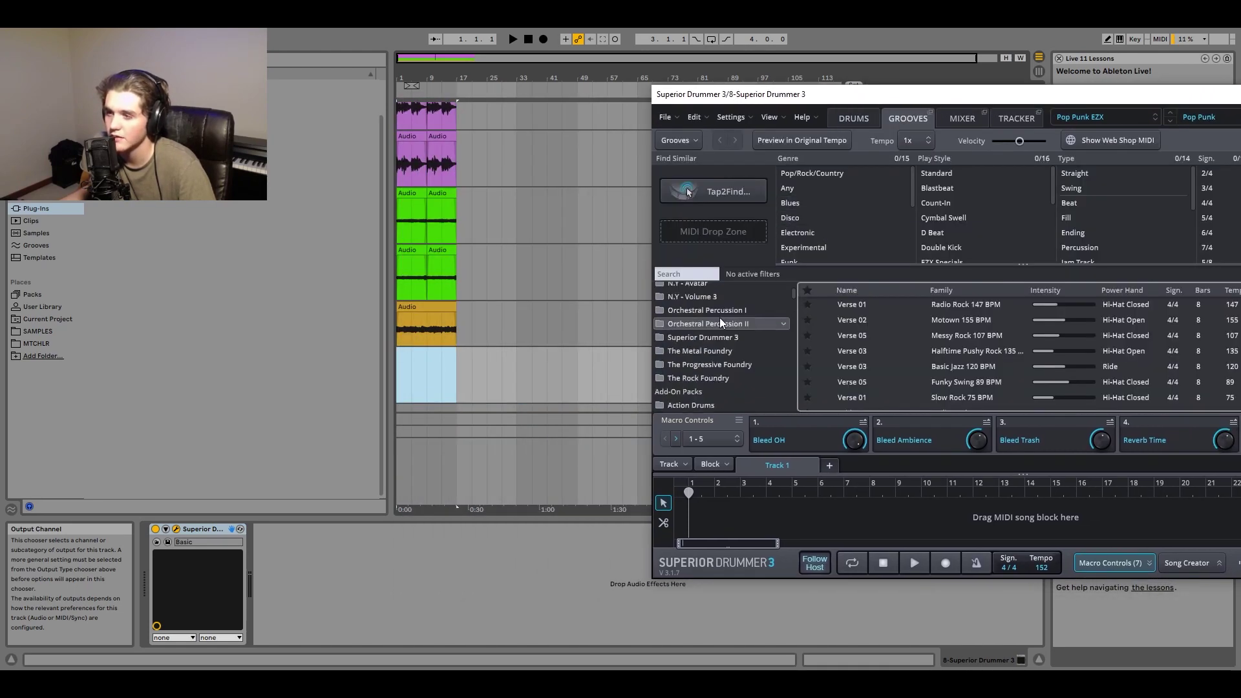
{"action": "scroll", "coordinate": [706, 315], "scroll_direction": "down", "scroll_amount": 3}
{"action": "scroll", "coordinate": [692, 335], "scroll_direction": "down", "scroll_amount": 3}
{"action": "scroll", "coordinate": [692, 336], "scroll_direction": "down", "scroll_amount": 2}
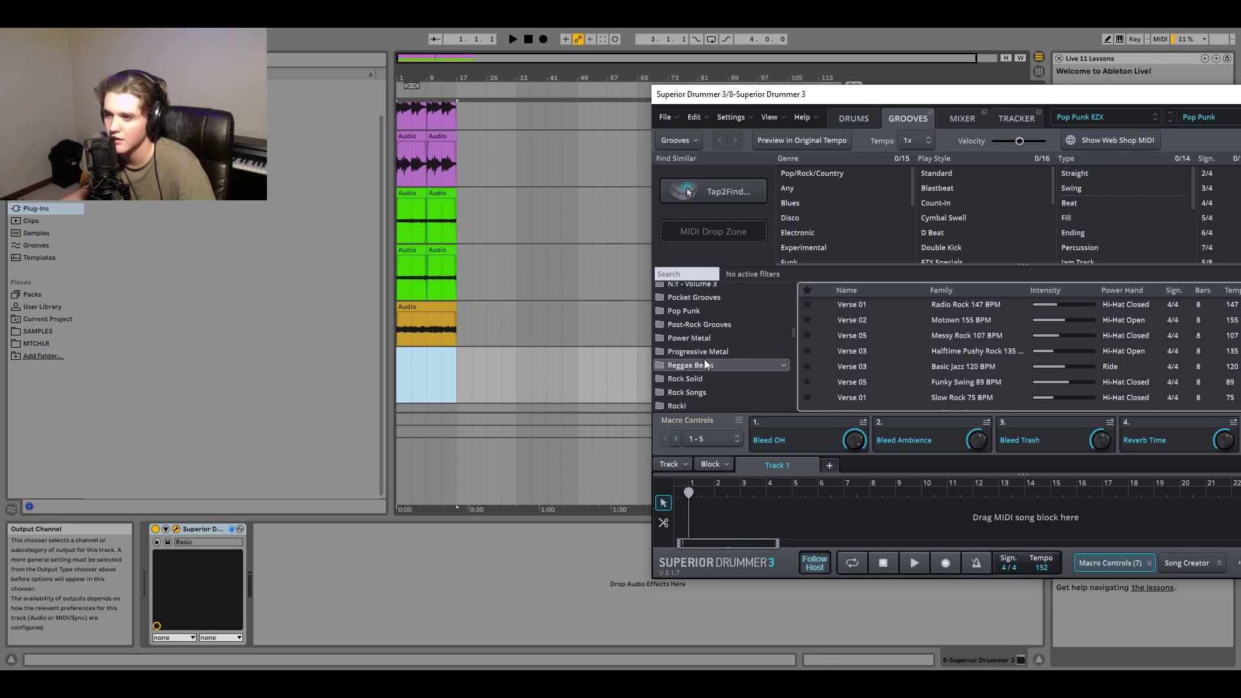
Filter grooves to the EZX Pop Punk folder and place one on track 8 at bar 1
{"action": "left_click", "coordinate": [693, 311]}
{"action": "scroll", "coordinate": [970, 347], "scroll_direction": "down", "scroll_amount": 3}
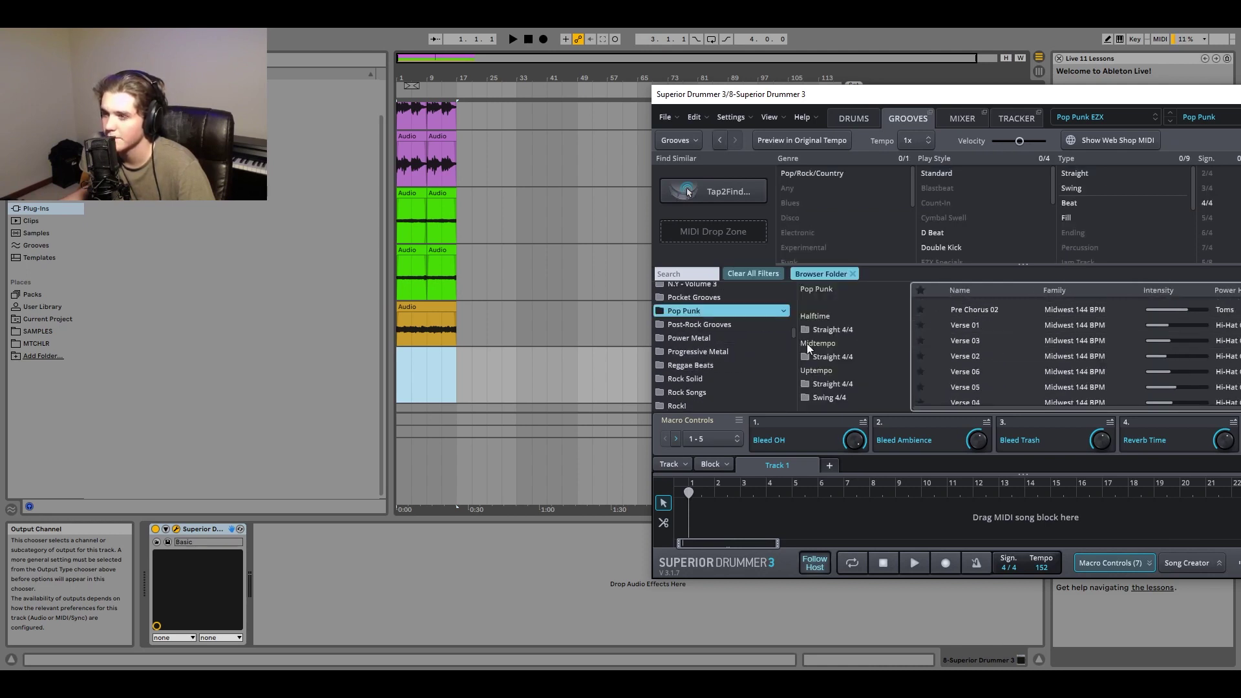
{"action": "scroll", "coordinate": [792, 338], "scroll_direction": "down", "scroll_amount": 3}
{"action": "left_click_drag", "start_coordinate": [793, 339], "coordinate": [793, 373]}
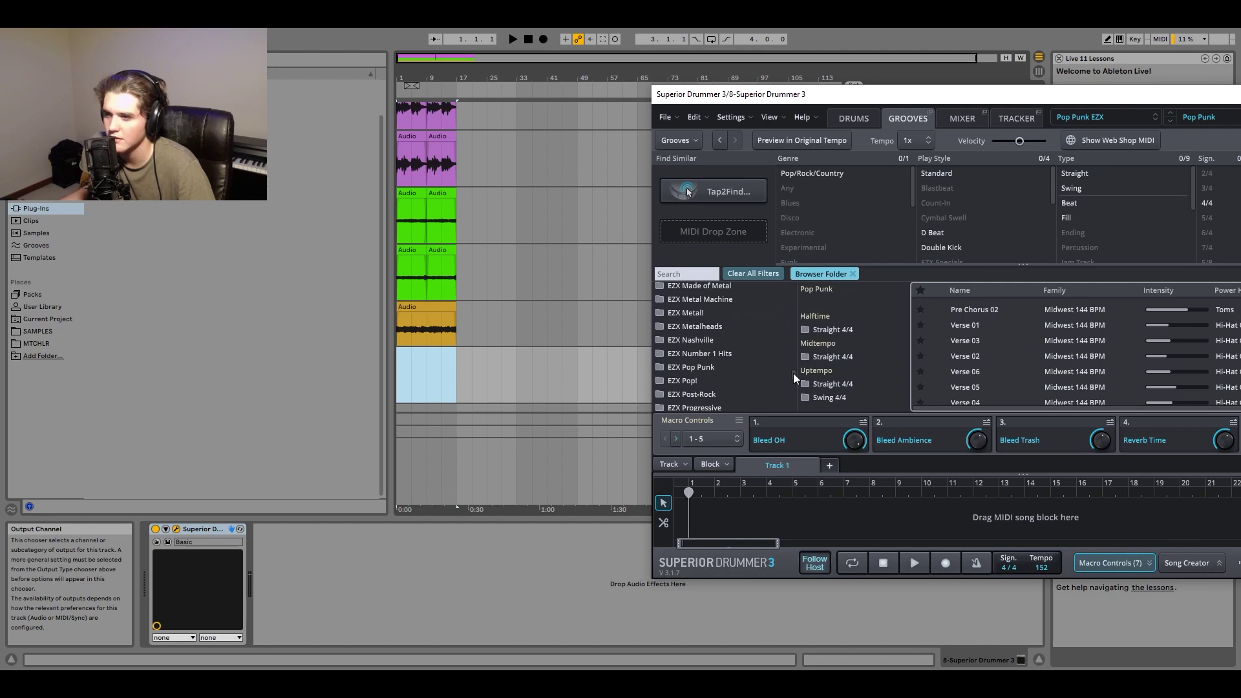
{"action": "left_click", "coordinate": [717, 367]}
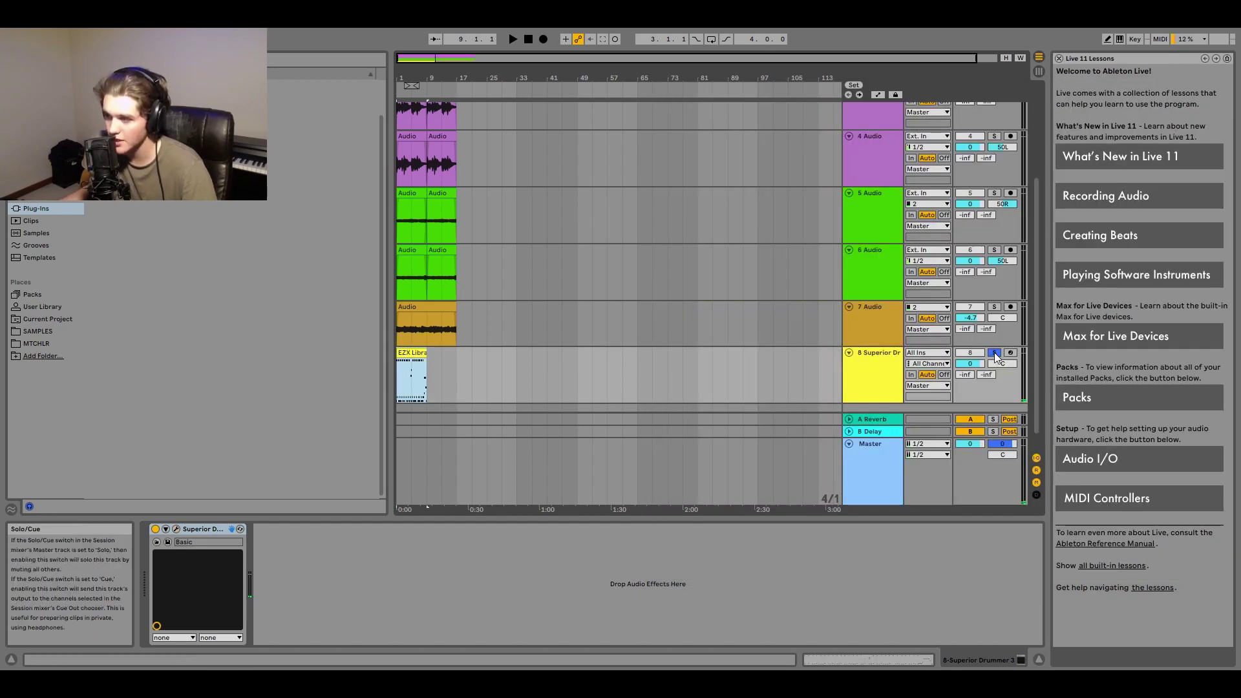
Duplicate the EZX Pop Punk drum clip to fill bars 9–17
{"action": "left_click_drag", "start_coordinate": [940, 329], "coordinate": [412, 373]}
{"action": "key", "text": "space"}
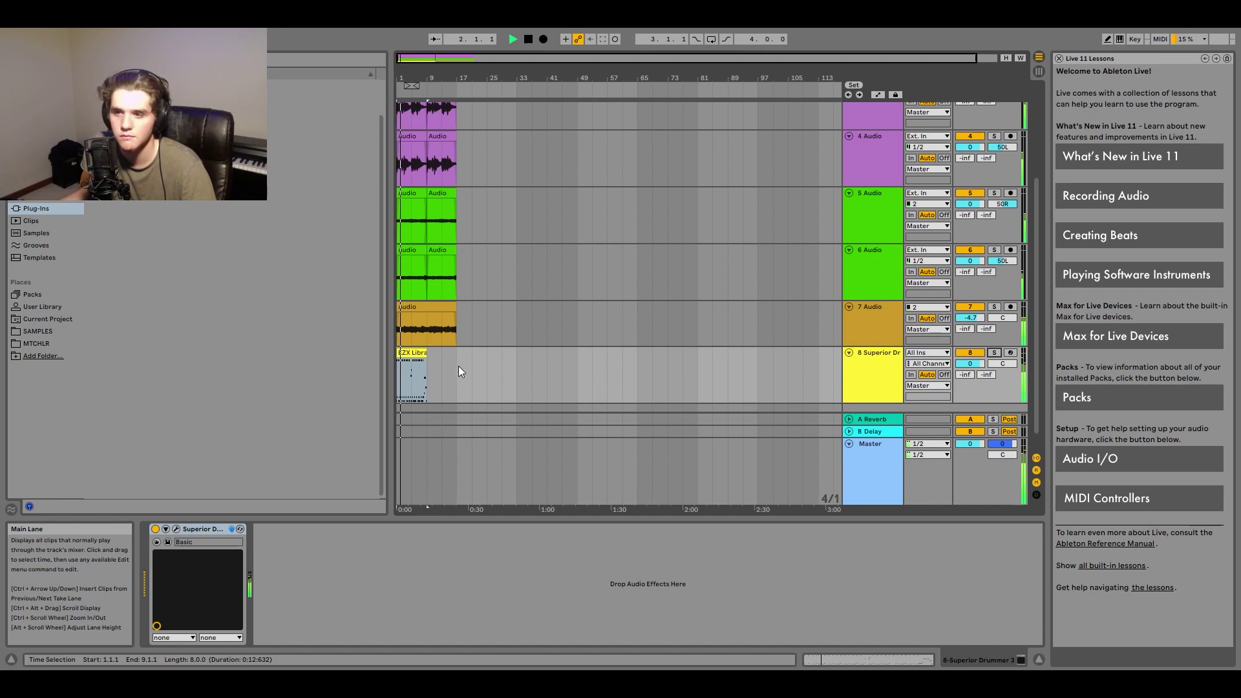
{"action": "key", "text": "ctrl+d"}
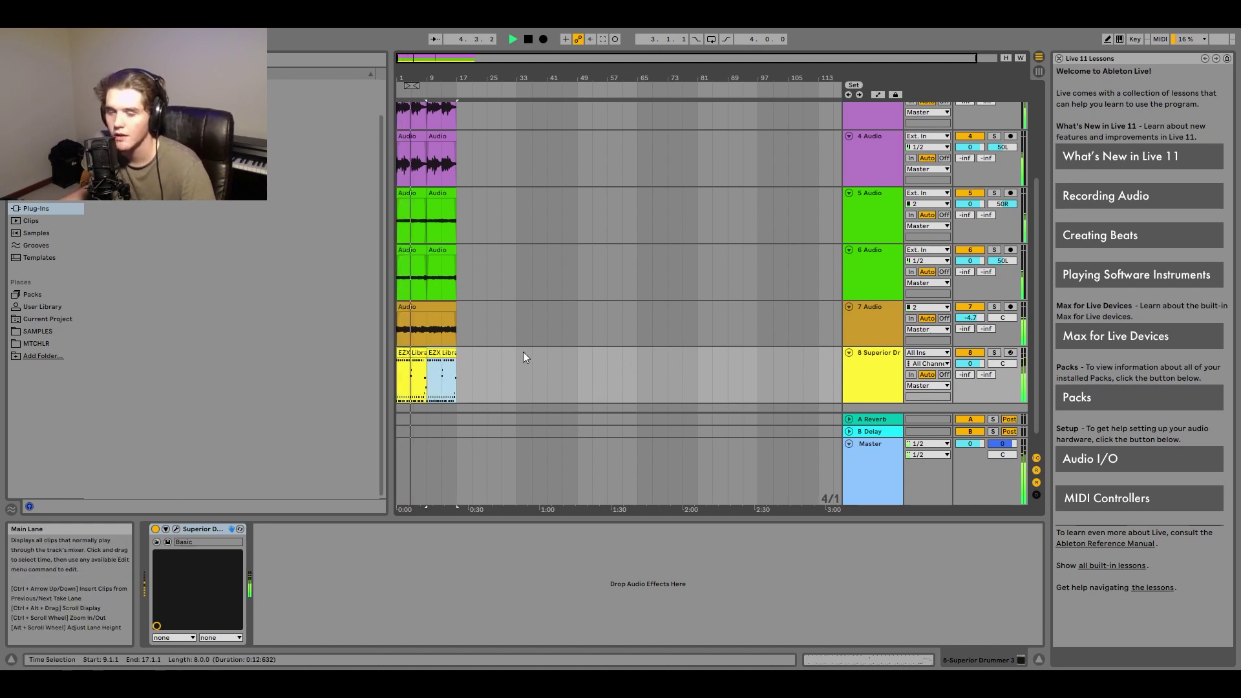
{"action": "key", "text": "space"}
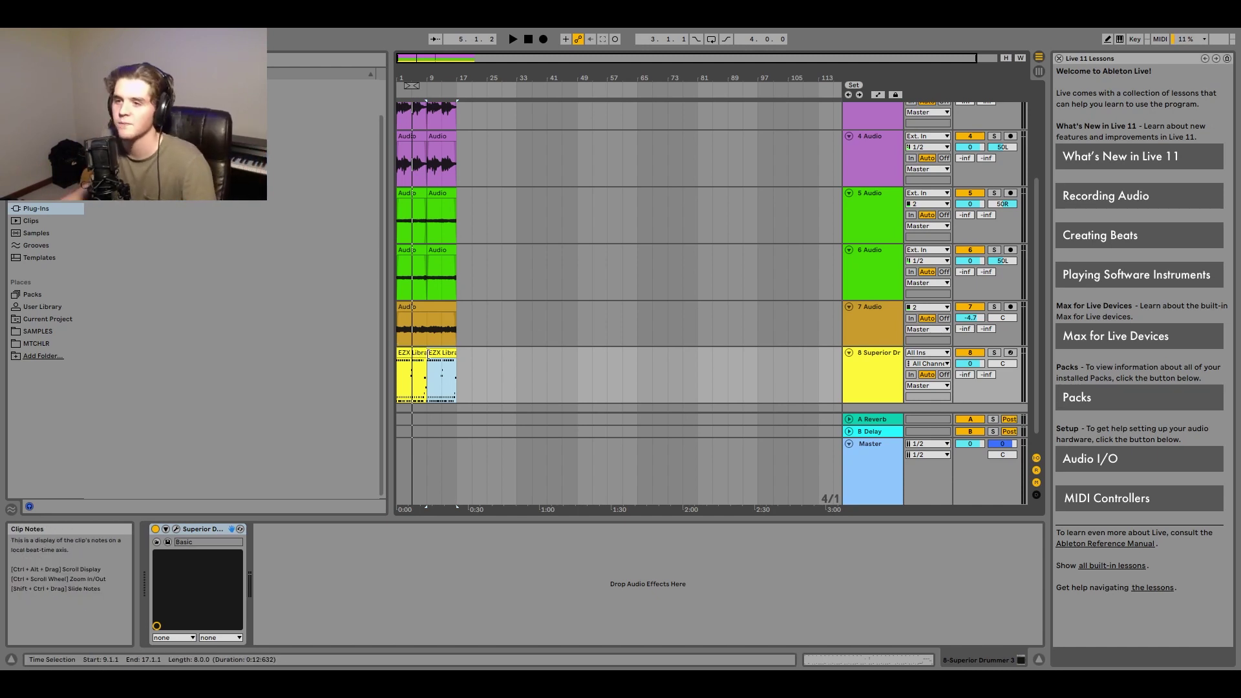
Turn tracks 1–7 down by 0.7 dB
{"action": "left_click", "coordinate": [880, 304]}
{"action": "scroll", "coordinate": [873, 243], "scroll_direction": "up", "scroll_amount": 5}
{"action": "left_click", "coordinate": [877, 131], "text": "shift"}
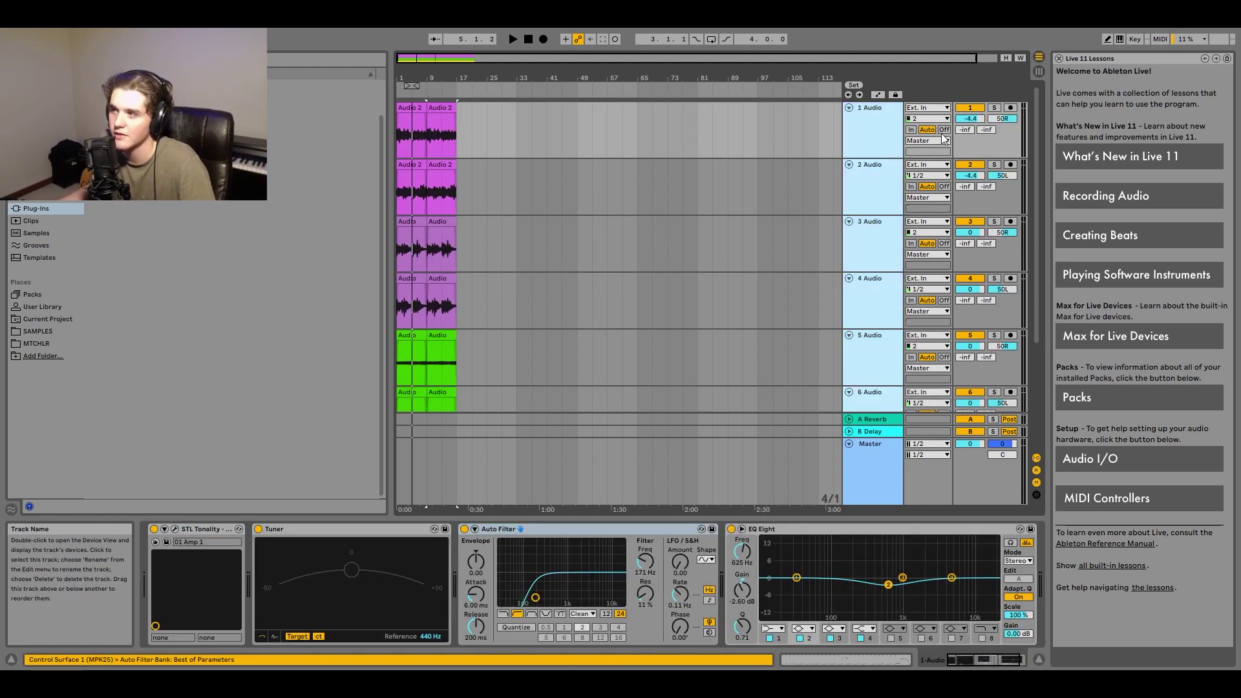
{"action": "left_click", "coordinate": [972, 118]}
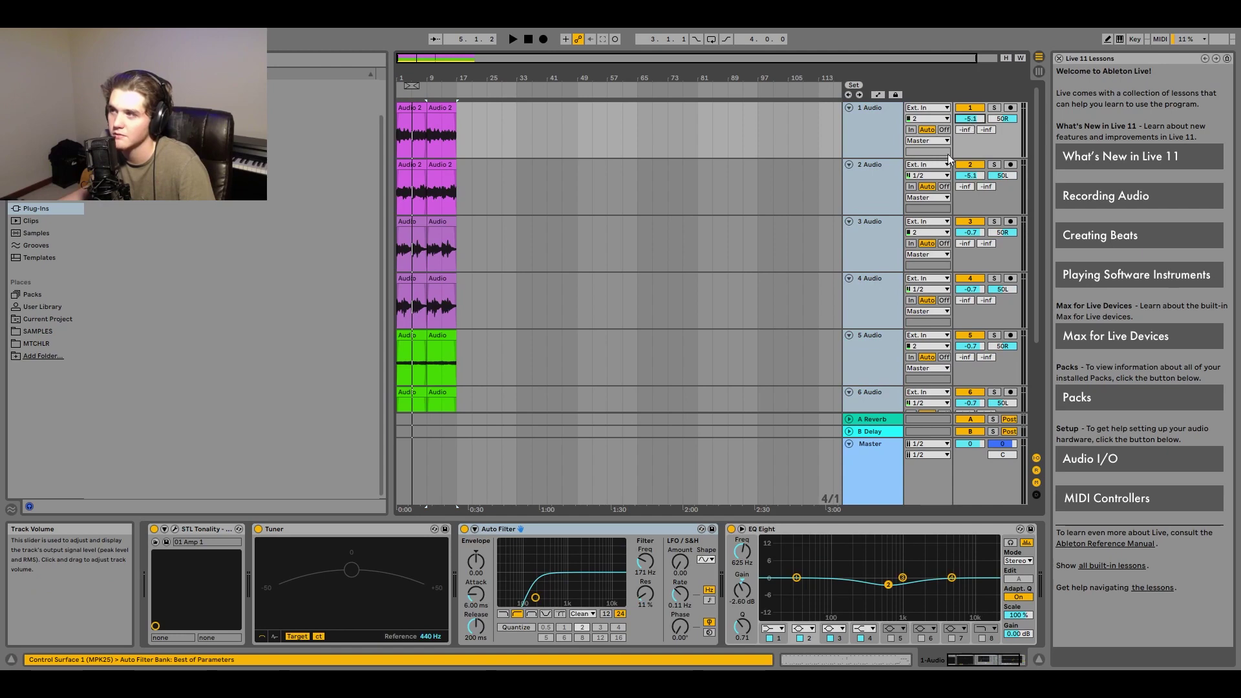
{"action": "scroll", "coordinate": [931, 243], "scroll_direction": "down", "scroll_amount": 3}
Reopen Superior Drummer on track 8 and play to audition the drums
{"action": "left_click", "coordinate": [878, 341]}
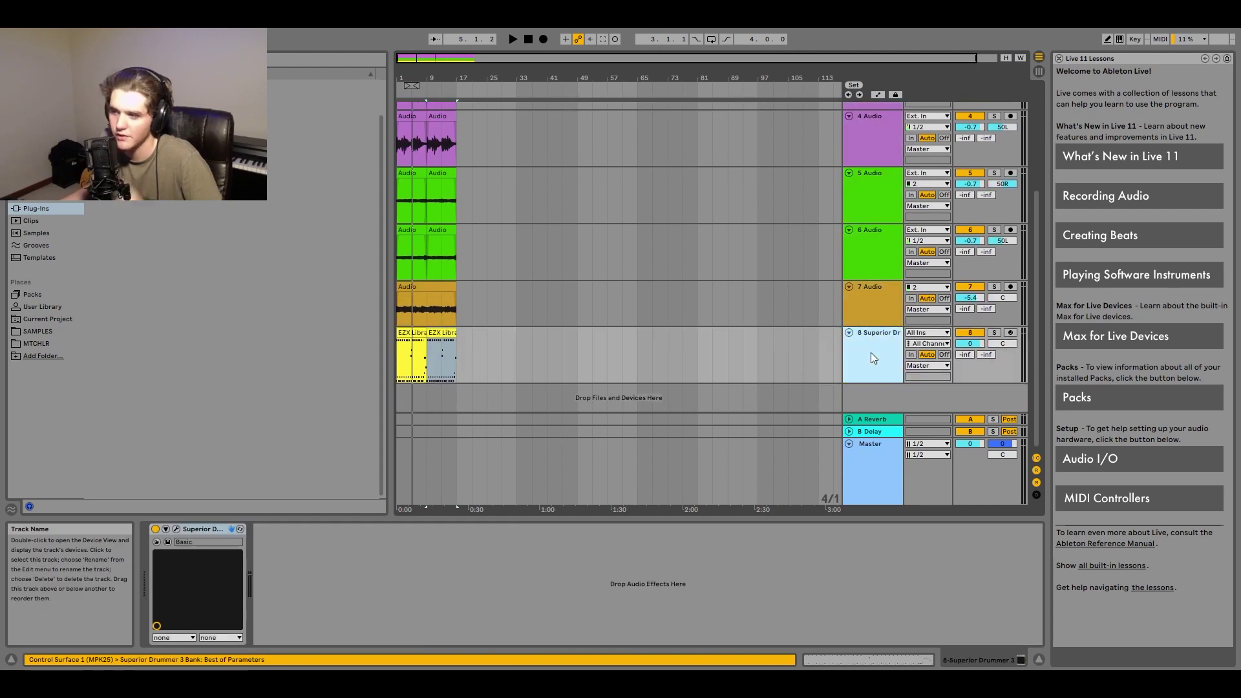
{"action": "left_click", "coordinate": [177, 531]}
{"action": "key", "text": "space"}
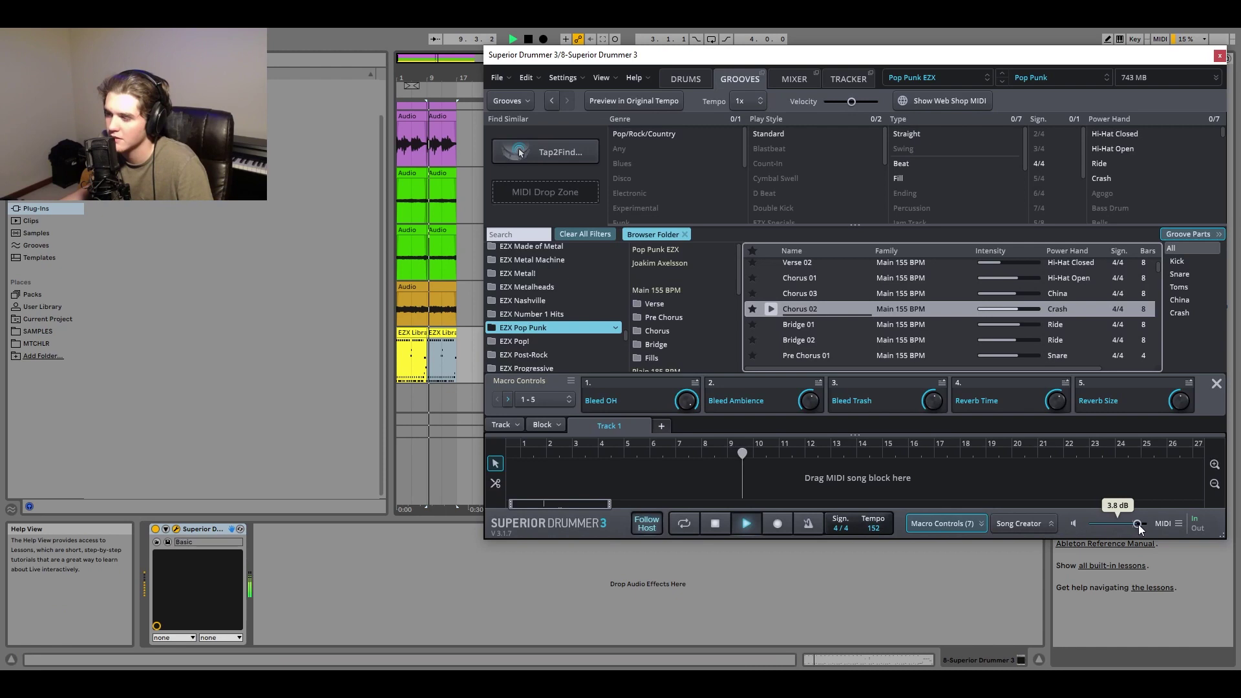
{"action": "scroll", "coordinate": [1139, 525], "scroll_direction": "down", "scroll_amount": 2}
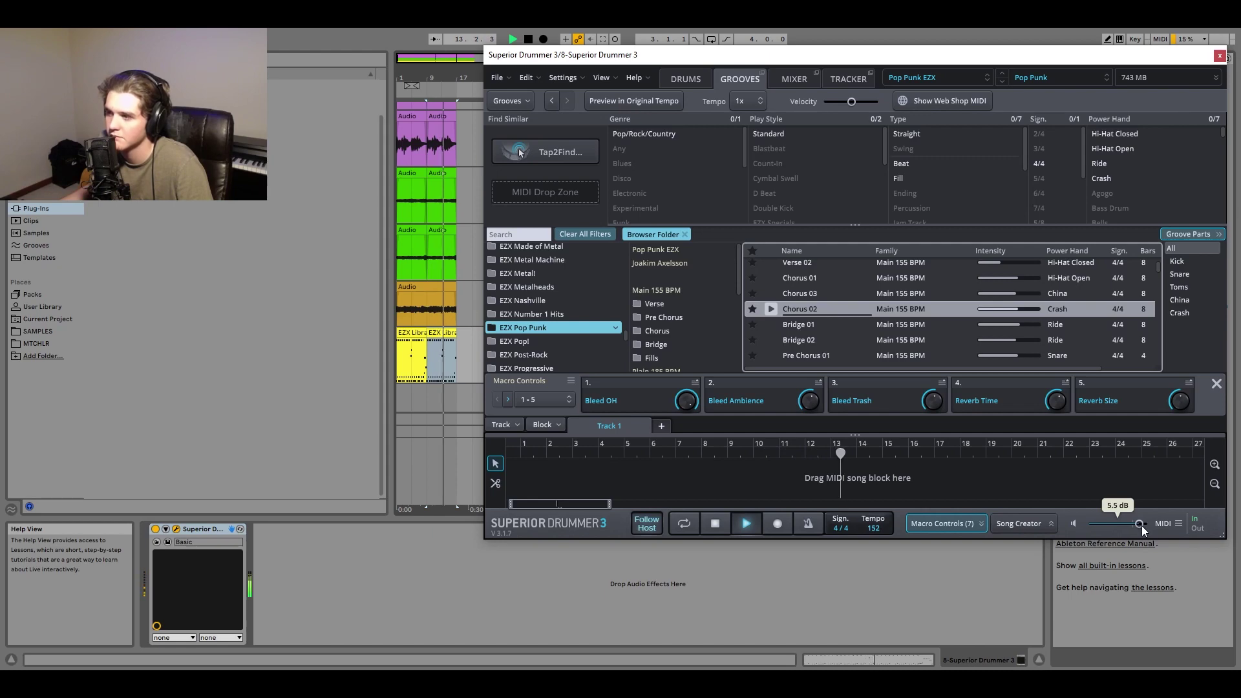
{"action": "scroll", "coordinate": [1142, 526], "scroll_direction": "down", "scroll_amount": 1}
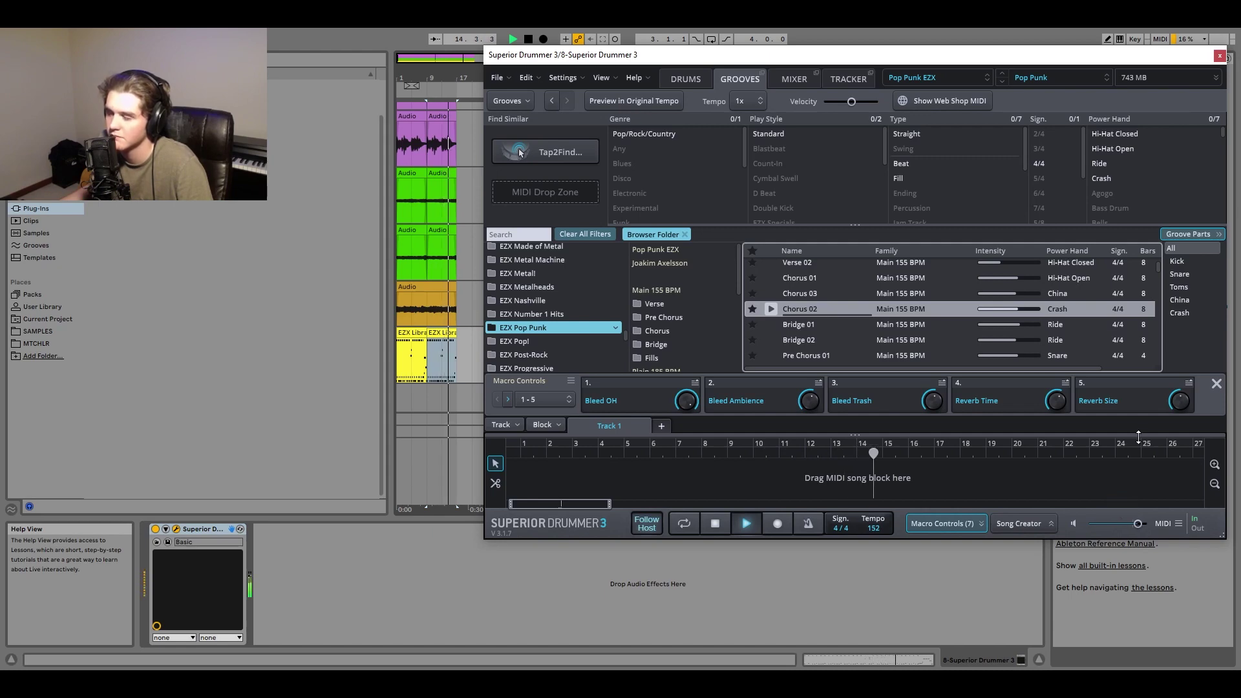
Close the Superior Drummer window, stop playback, and deselect the drum track
{"action": "left_click", "coordinate": [1219, 57]}
{"action": "key", "text": "space"}
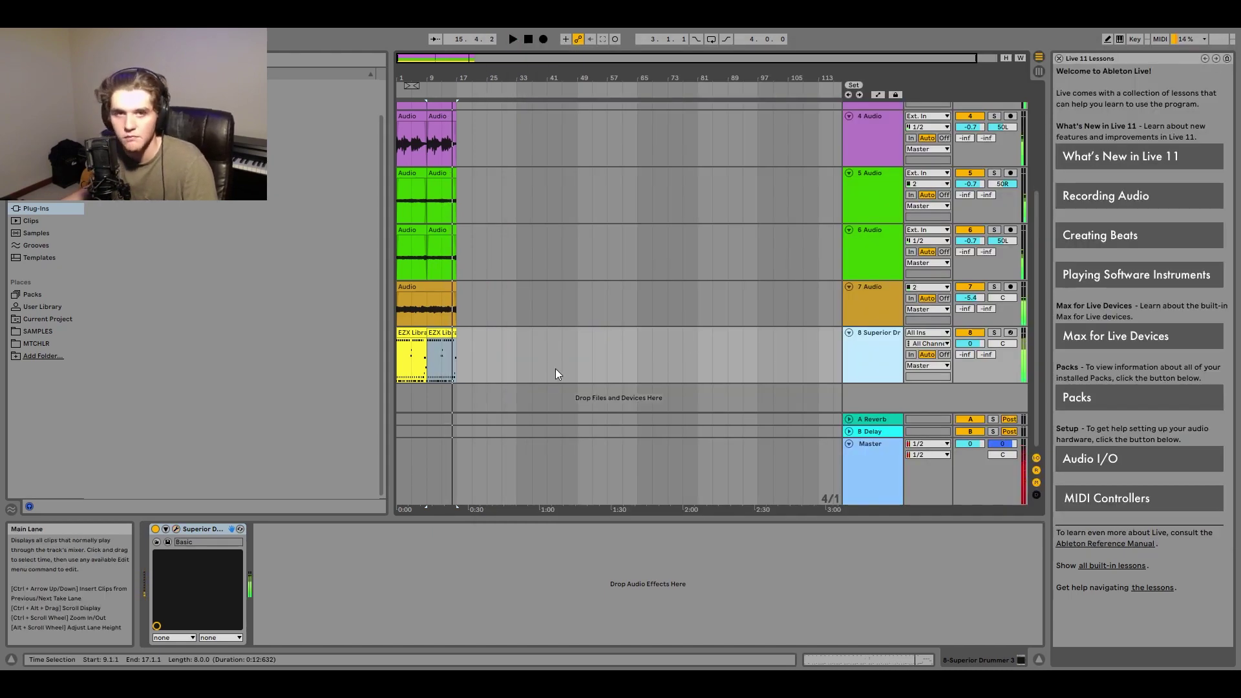
{"action": "left_click", "coordinate": [194, 291]}
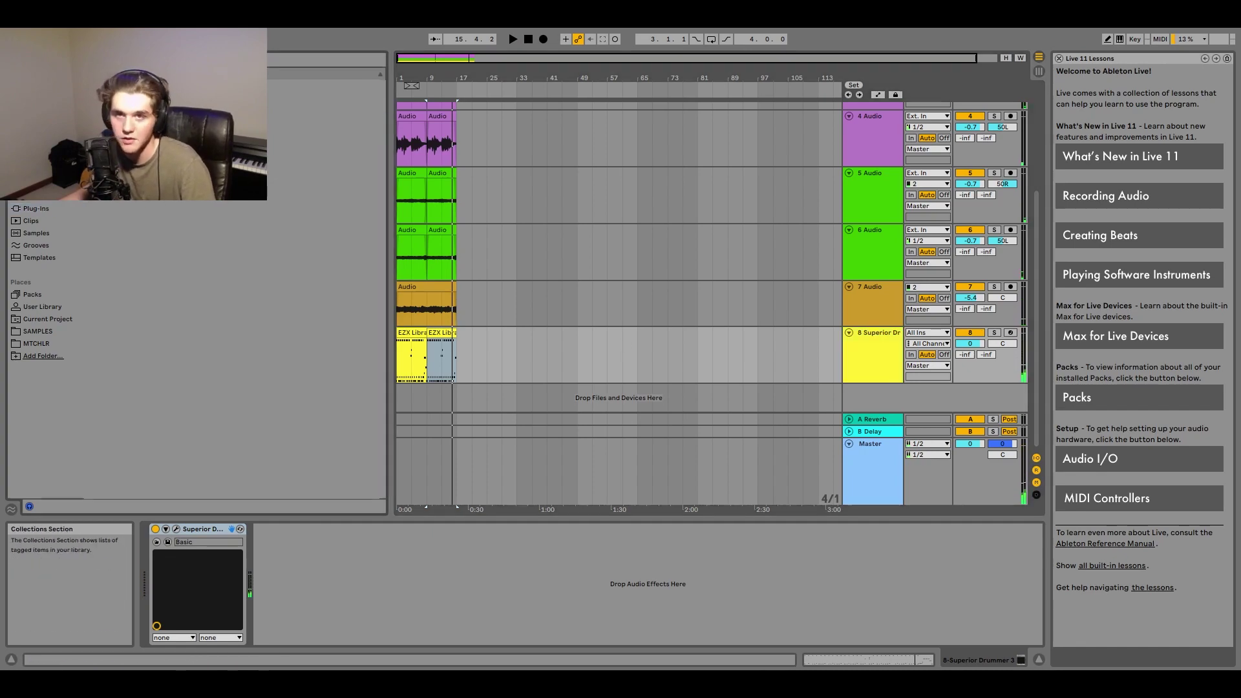
Reduce the kit's Reverb Size to about 60% while playing, then solo track 8
{"action": "left_click", "coordinate": [176, 528]}
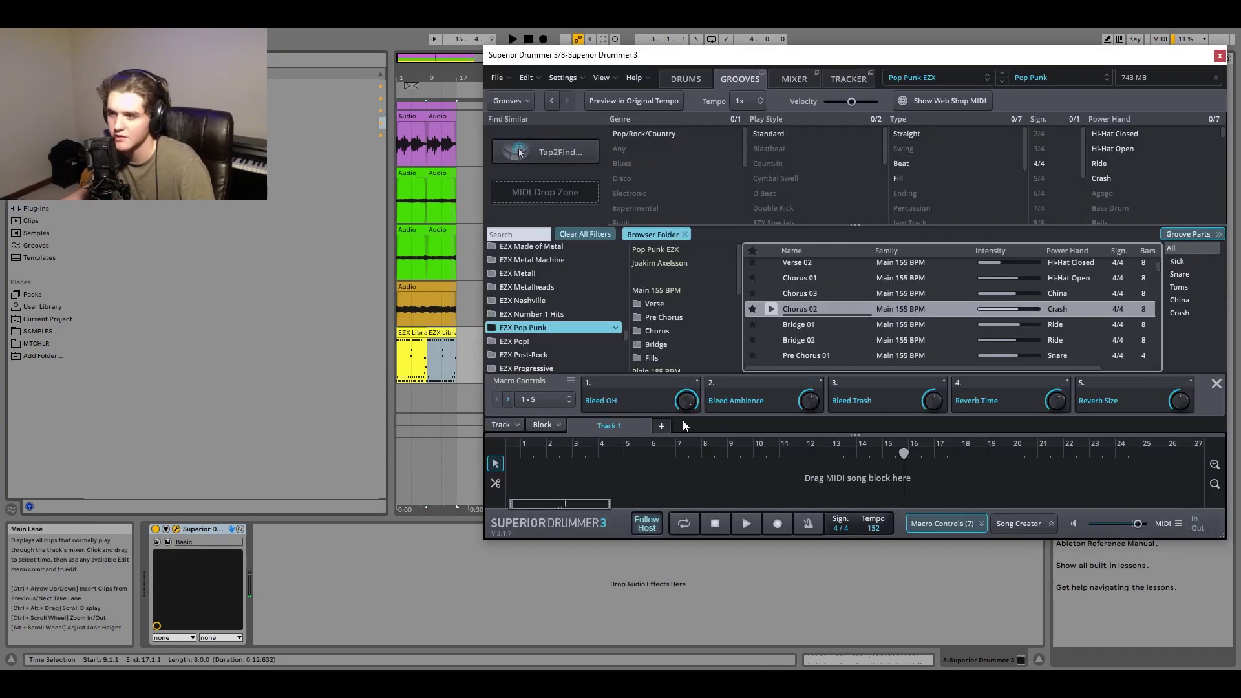
{"action": "key", "text": "space"}
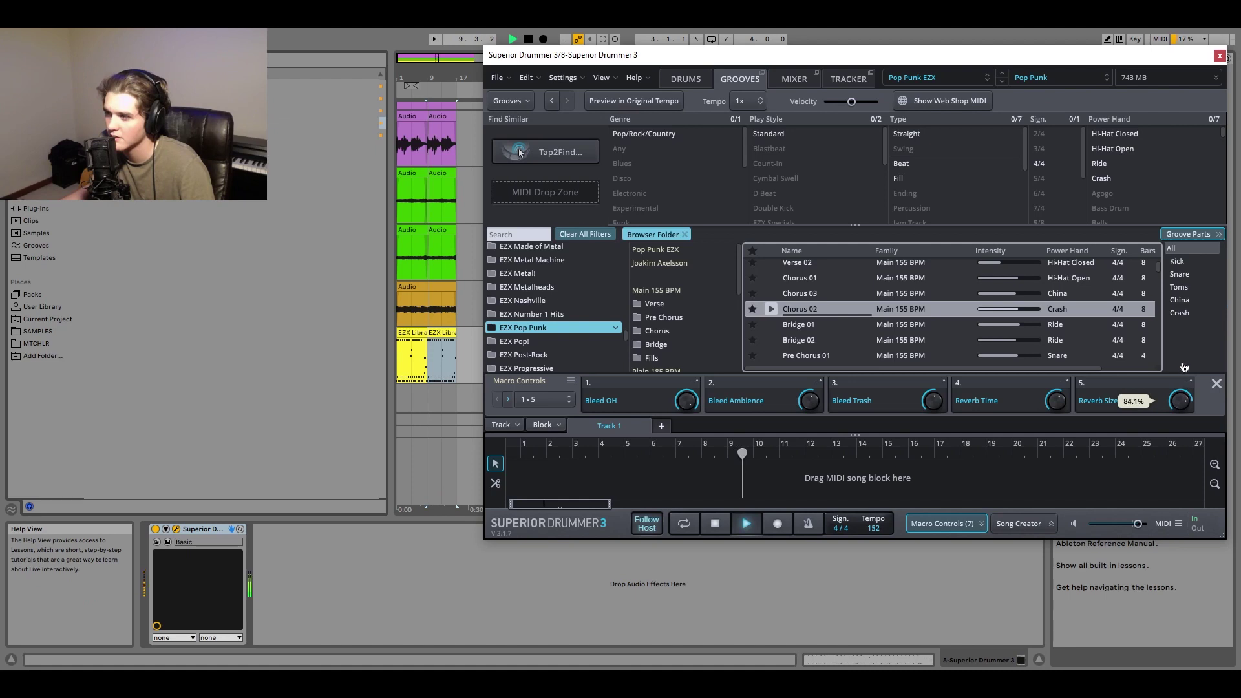
{"action": "left_click_drag", "start_coordinate": [1183, 364], "coordinate": [1171, 387]}
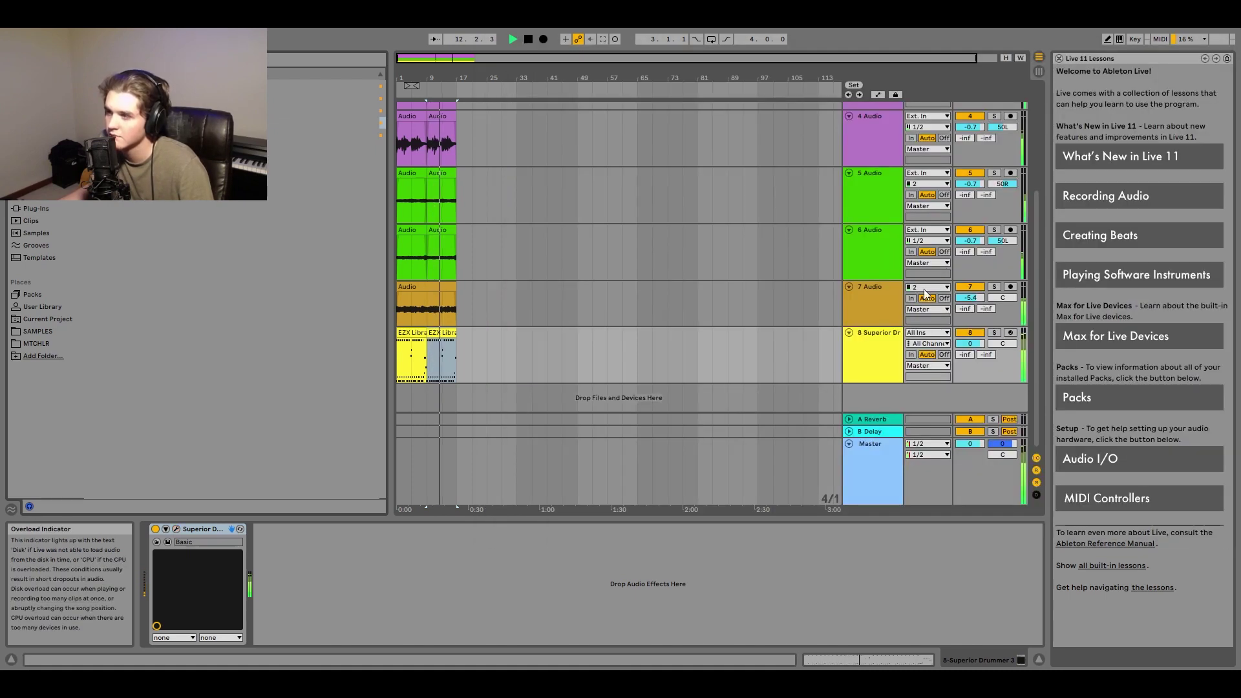
{"action": "key", "text": "ctrl+alt+p"}
{"action": "left_click", "coordinate": [993, 332]}
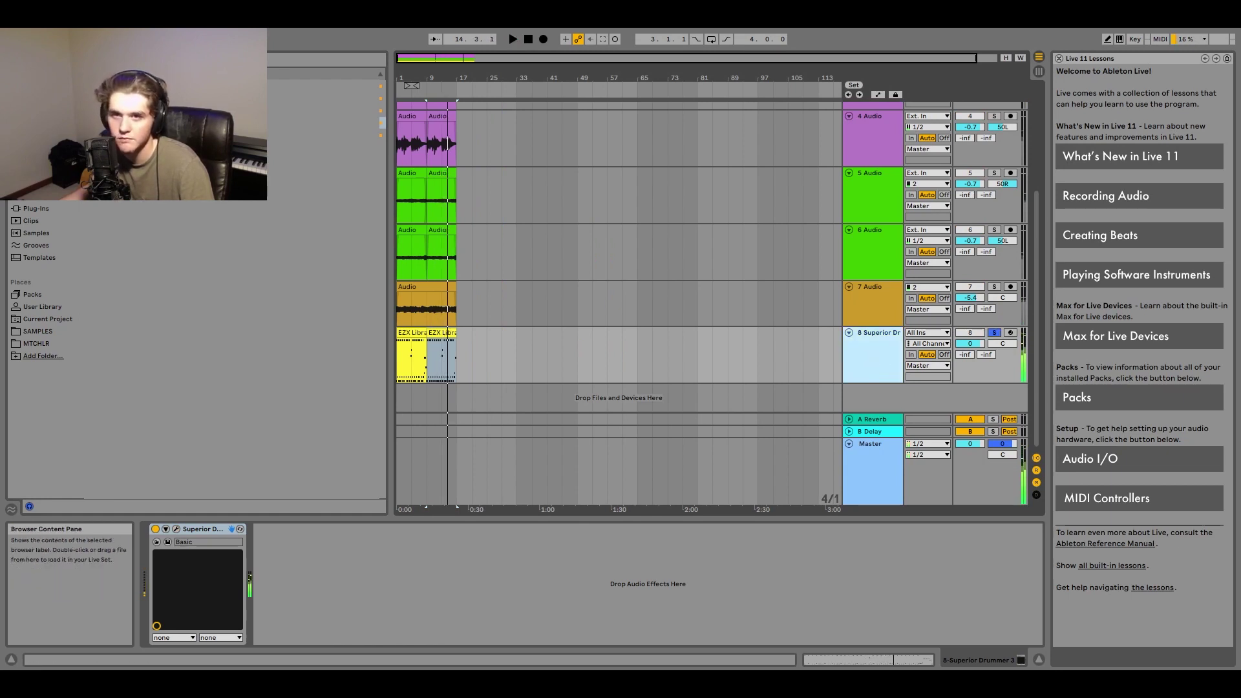
Add Valhalla VintageVerb to the drum track and lower its mix to 17.6%
{"action": "double_click", "coordinate": [69, 145]}
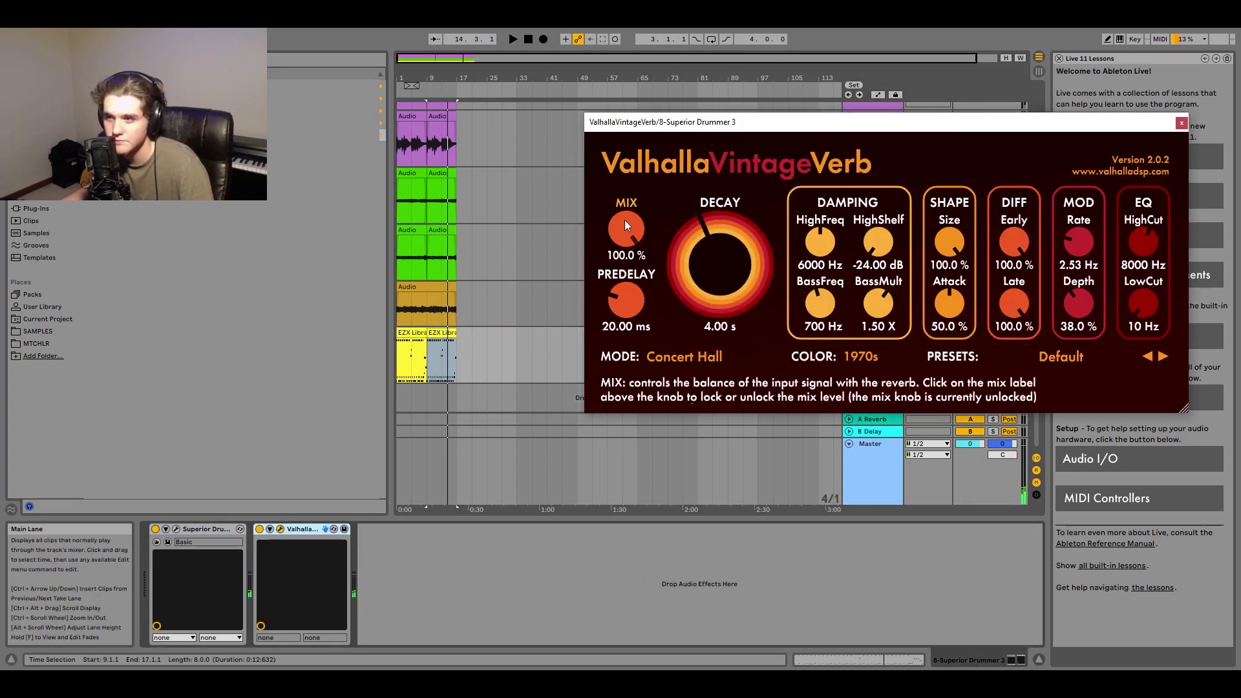
{"action": "left_click_drag", "start_coordinate": [624, 220], "coordinate": [621, 275]}
{"action": "left_click_drag", "start_coordinate": [635, 356], "coordinate": [637, 361]}
{"action": "left_click_drag", "start_coordinate": [720, 260], "coordinate": [726, 320]}
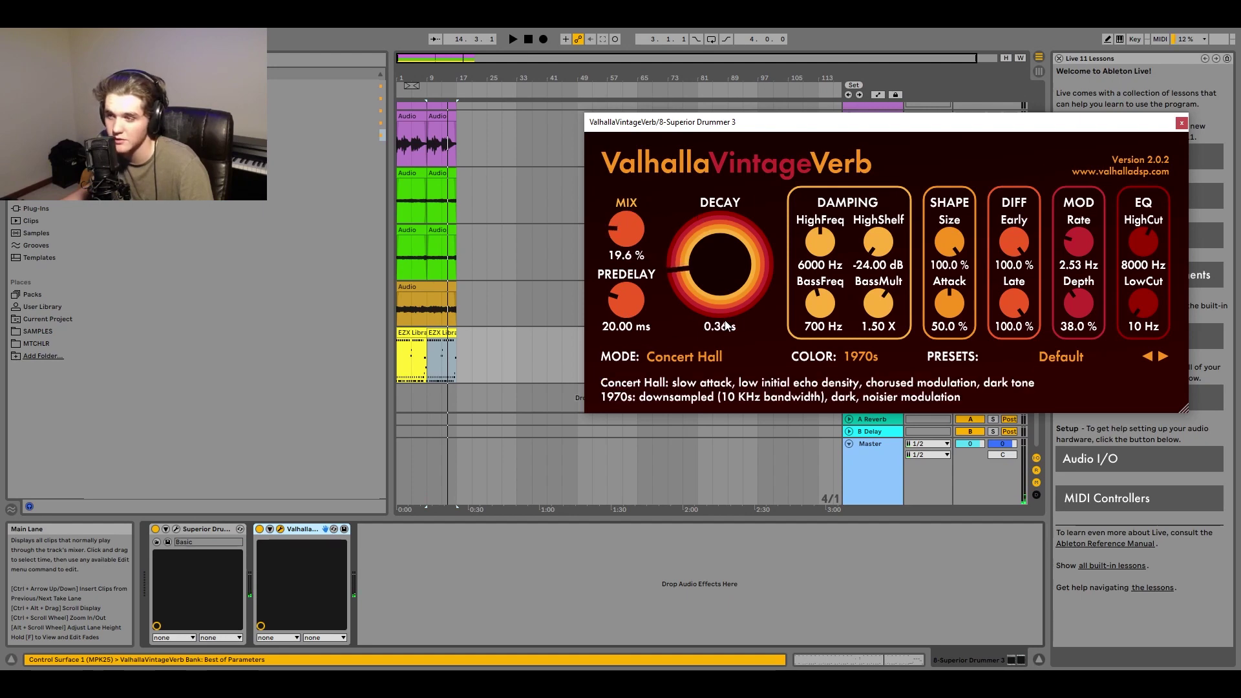
{"action": "left_click_drag", "start_coordinate": [625, 229], "coordinate": [624, 238]}
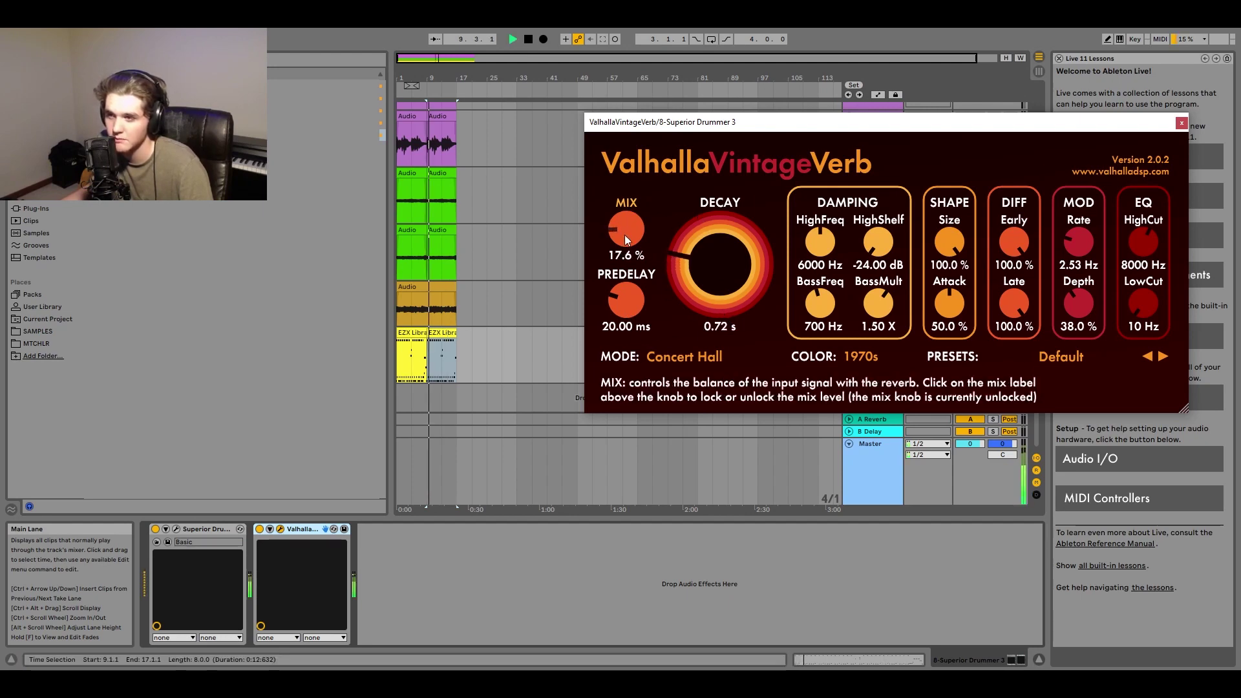
Set the reverb's low cut to 150 Hz, high cut to 5410 Hz, and decay to 1.12 s
{"action": "left_click", "coordinate": [269, 544]}
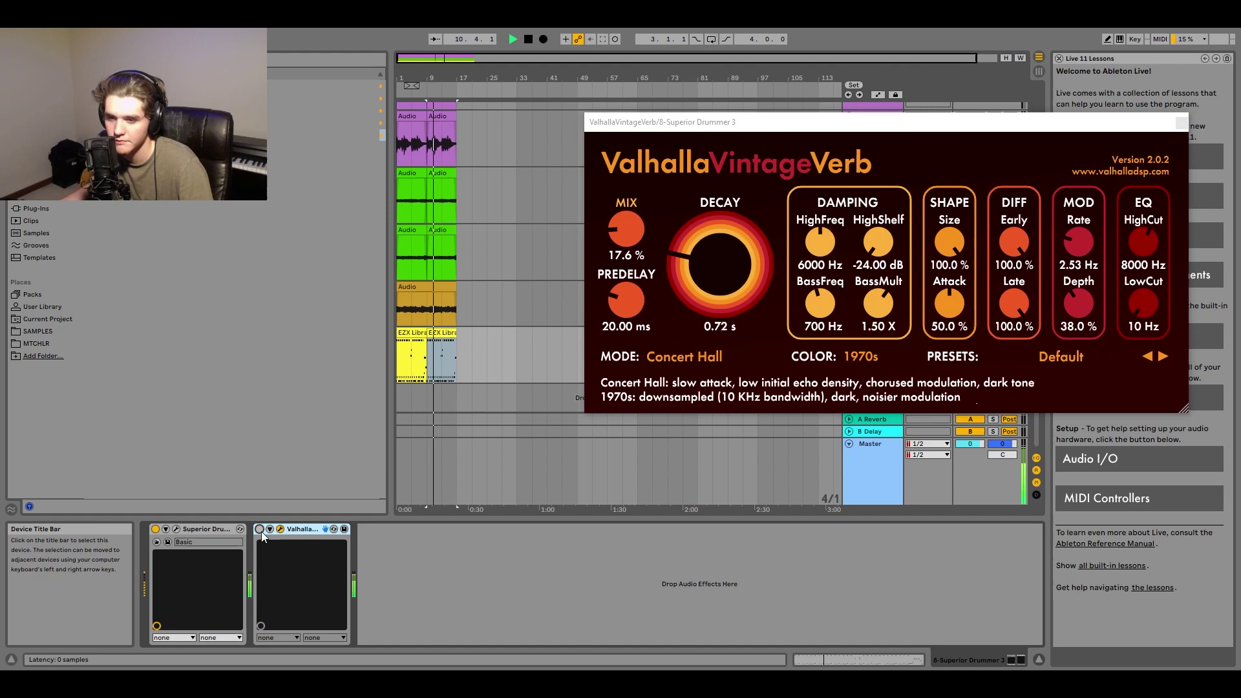
{"action": "left_click_drag", "start_coordinate": [1144, 306], "coordinate": [1149, 300]}
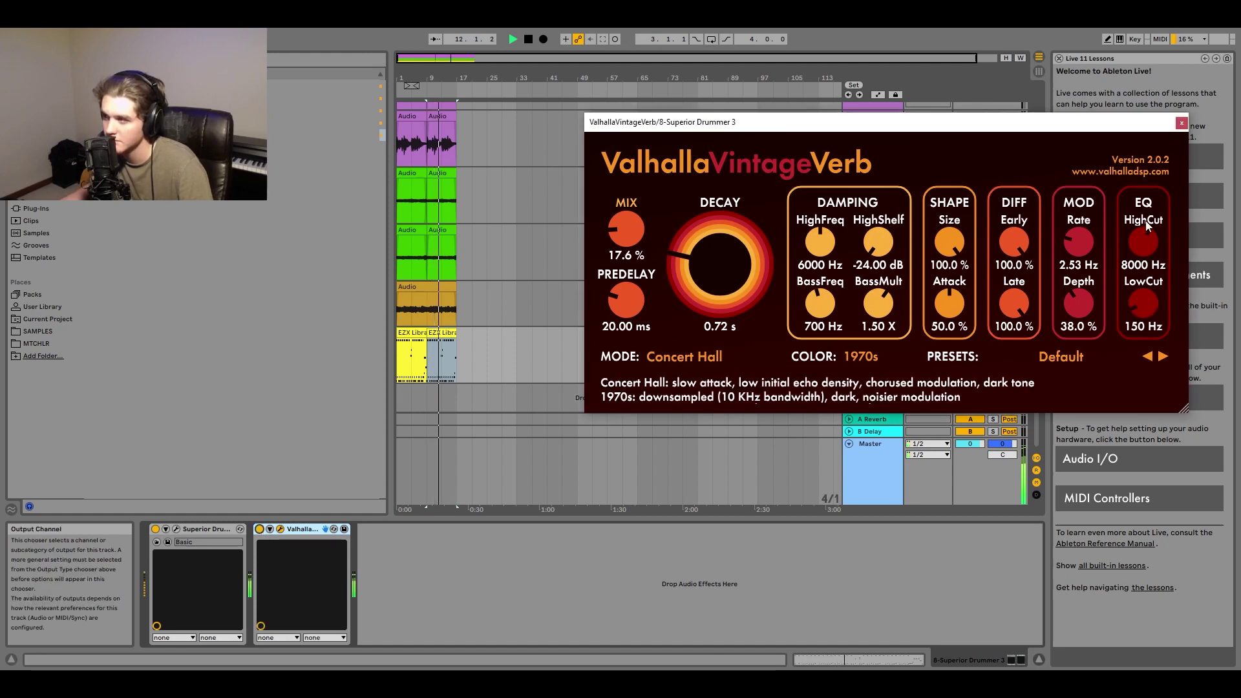
{"action": "left_click_drag", "start_coordinate": [1144, 242], "coordinate": [1145, 251]}
{"action": "left_click_drag", "start_coordinate": [713, 300], "coordinate": [710, 293]}
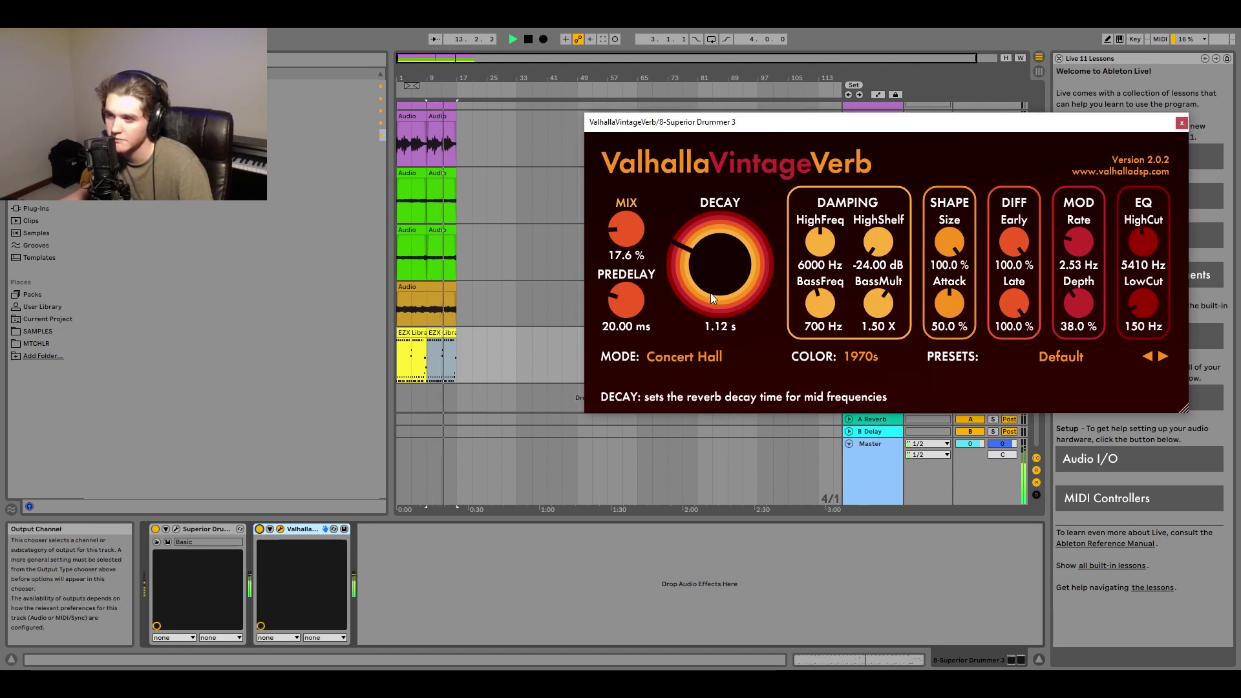
Close the reverb, unsolo the drum track, and replay from the song start
{"action": "left_click", "coordinate": [1182, 124]}
{"action": "key", "text": "space"}
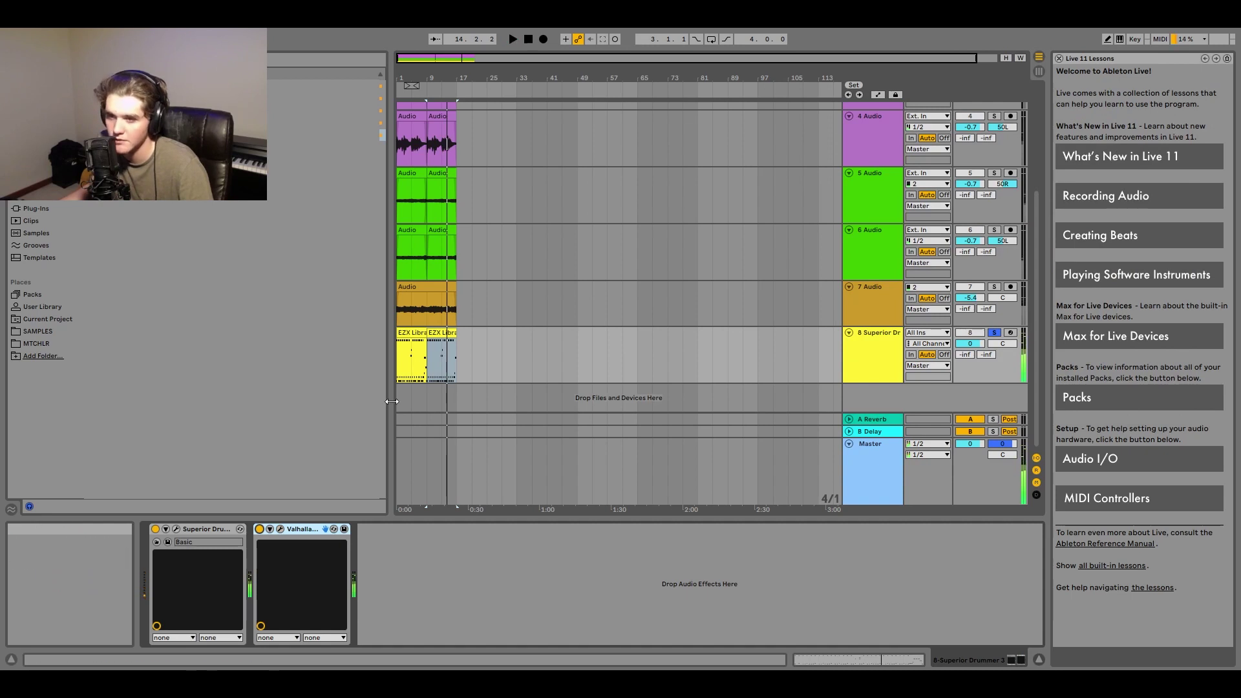
{"action": "left_click", "coordinate": [403, 406]}
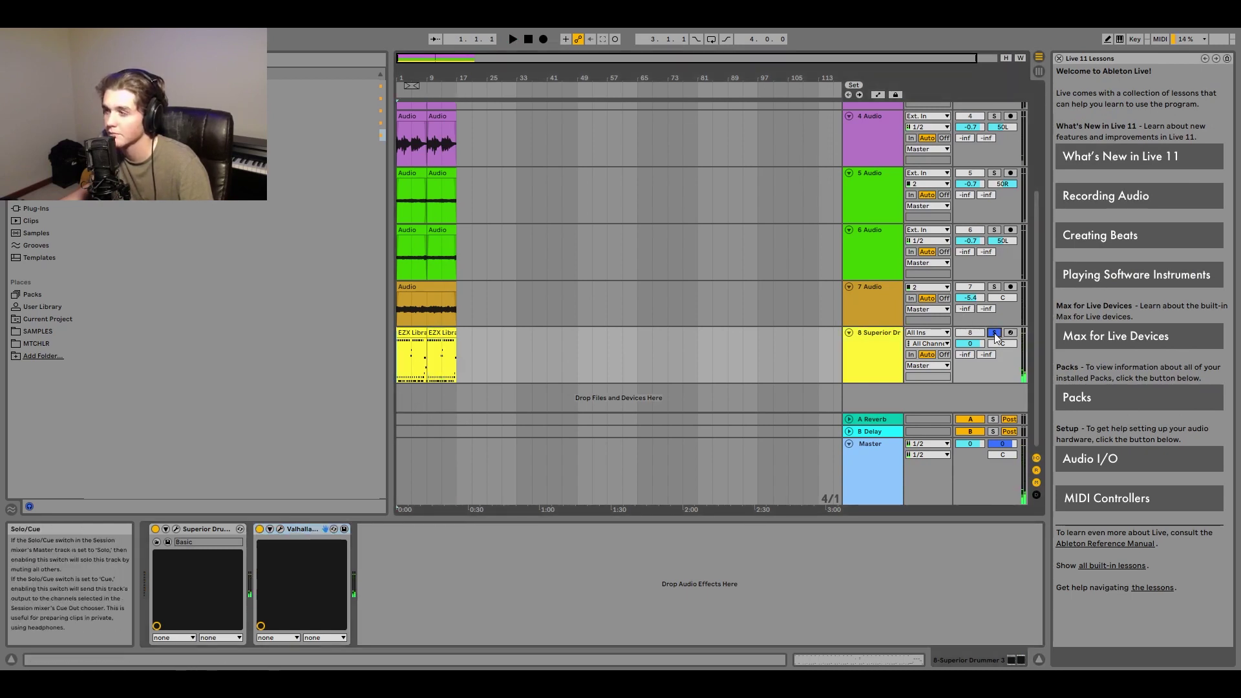
{"action": "key", "text": "space"}
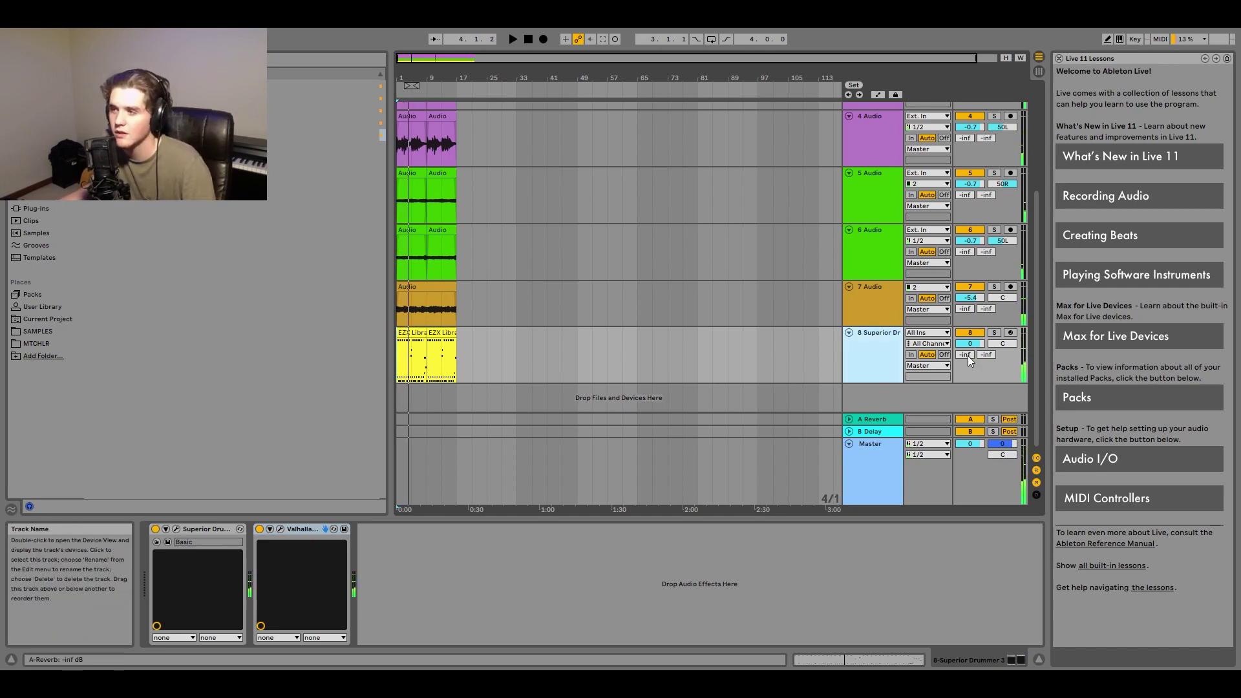
Raise tracks 1–7 by 1.6 dB while the mix plays
{"action": "left_click", "coordinate": [872, 344]}
{"action": "scroll", "coordinate": [864, 306], "scroll_direction": "up", "scroll_amount": 3}
{"action": "scroll", "coordinate": [876, 227], "scroll_direction": "up", "scroll_amount": 3}
{"action": "left_click", "coordinate": [870, 112], "text": "shift"}
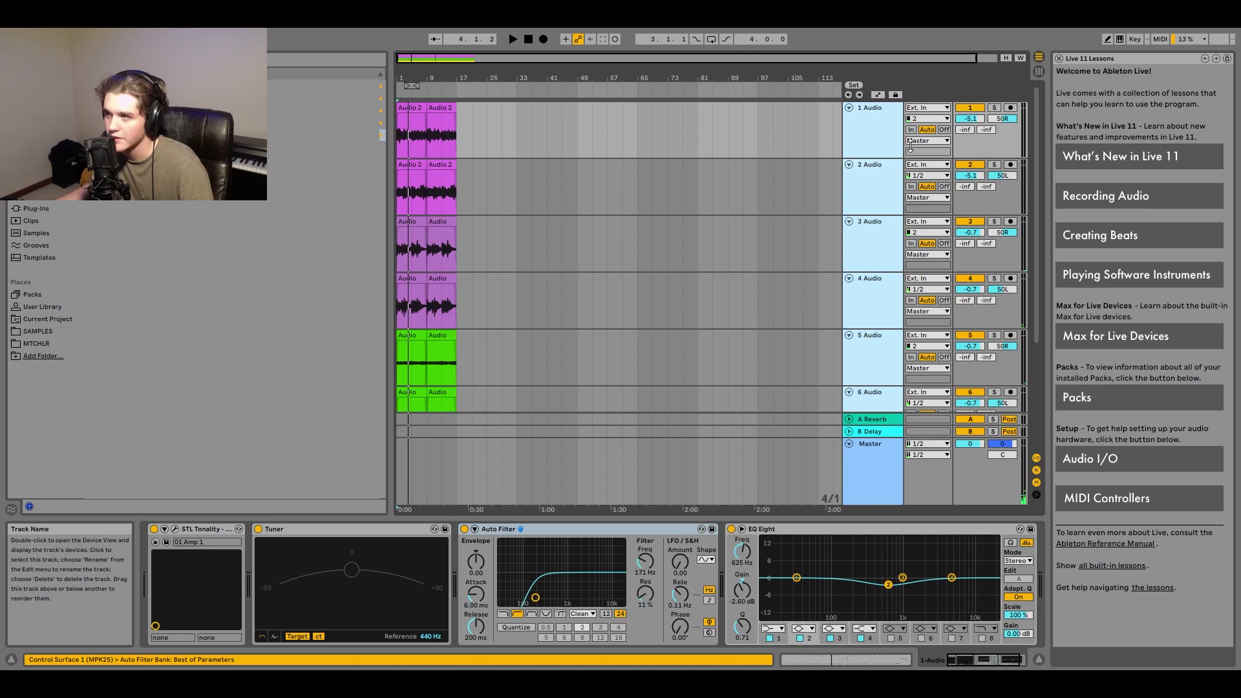
{"action": "key", "text": "space"}
{"action": "left_click_drag", "start_coordinate": [973, 122], "coordinate": [973, 114]}
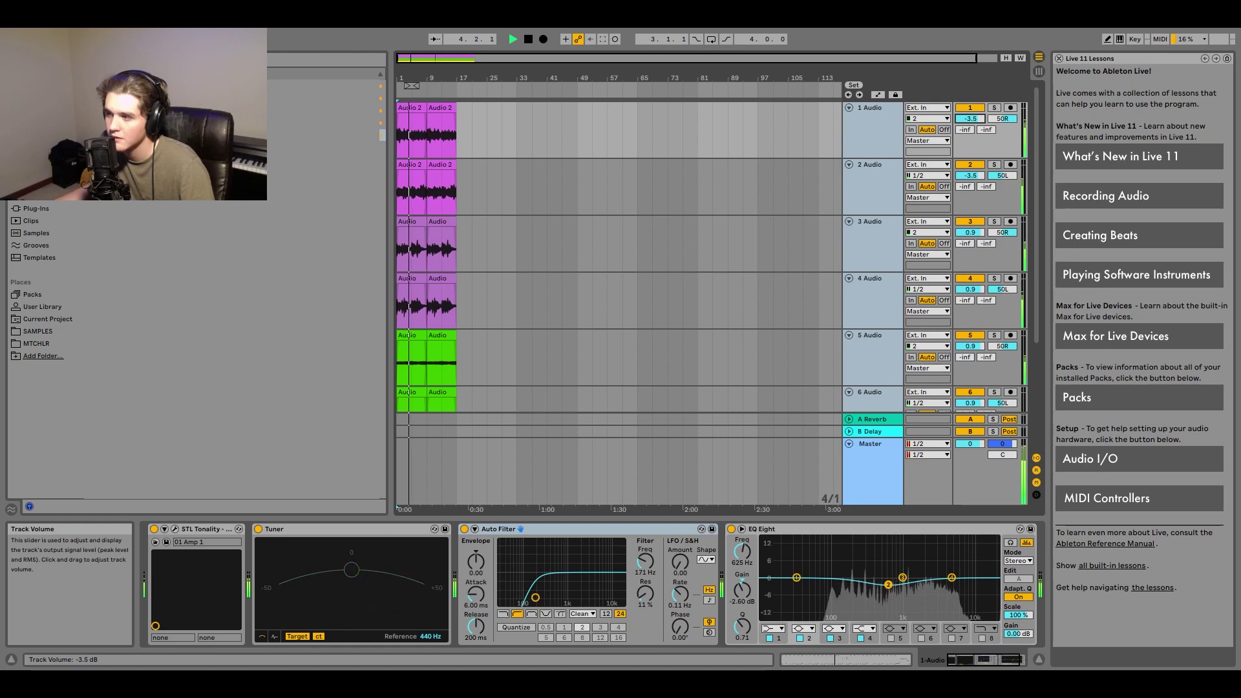
Clear the multi-track selection and reopen Superior Drummer on track 8
{"action": "left_click", "coordinate": [884, 210]}
{"action": "scroll", "coordinate": [878, 271], "scroll_direction": "down", "scroll_amount": 3}
{"action": "left_click", "coordinate": [721, 357]}
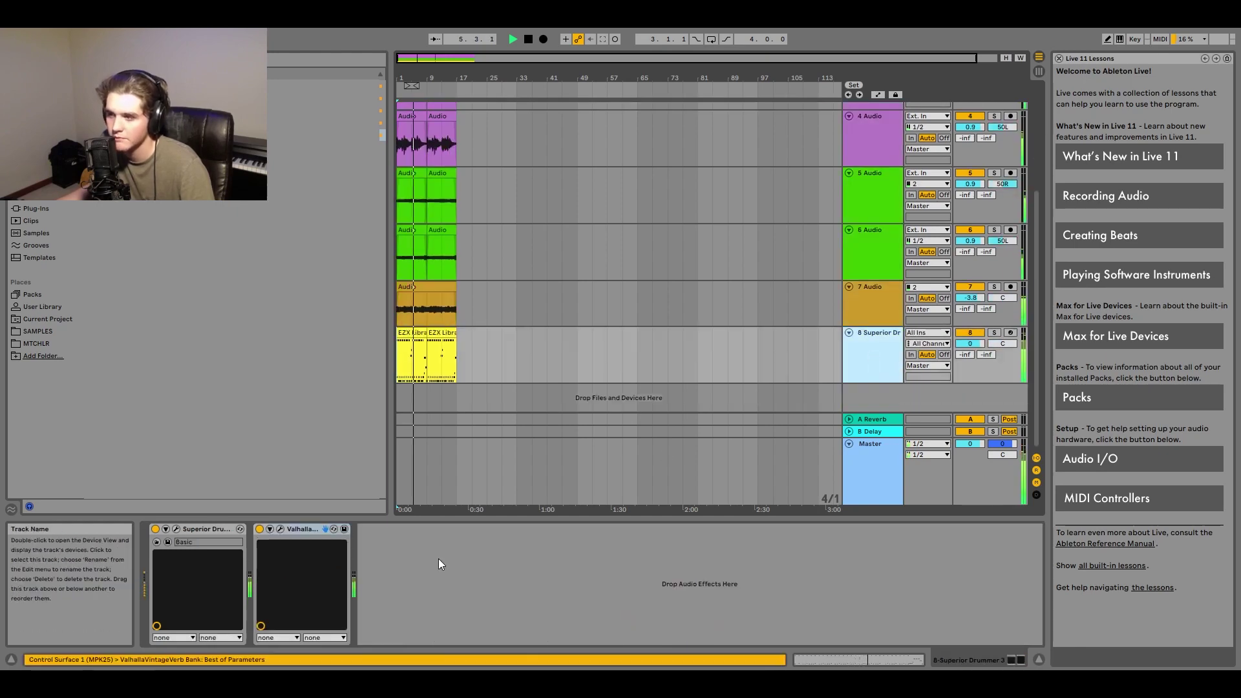
{"action": "left_click", "coordinate": [176, 528]}
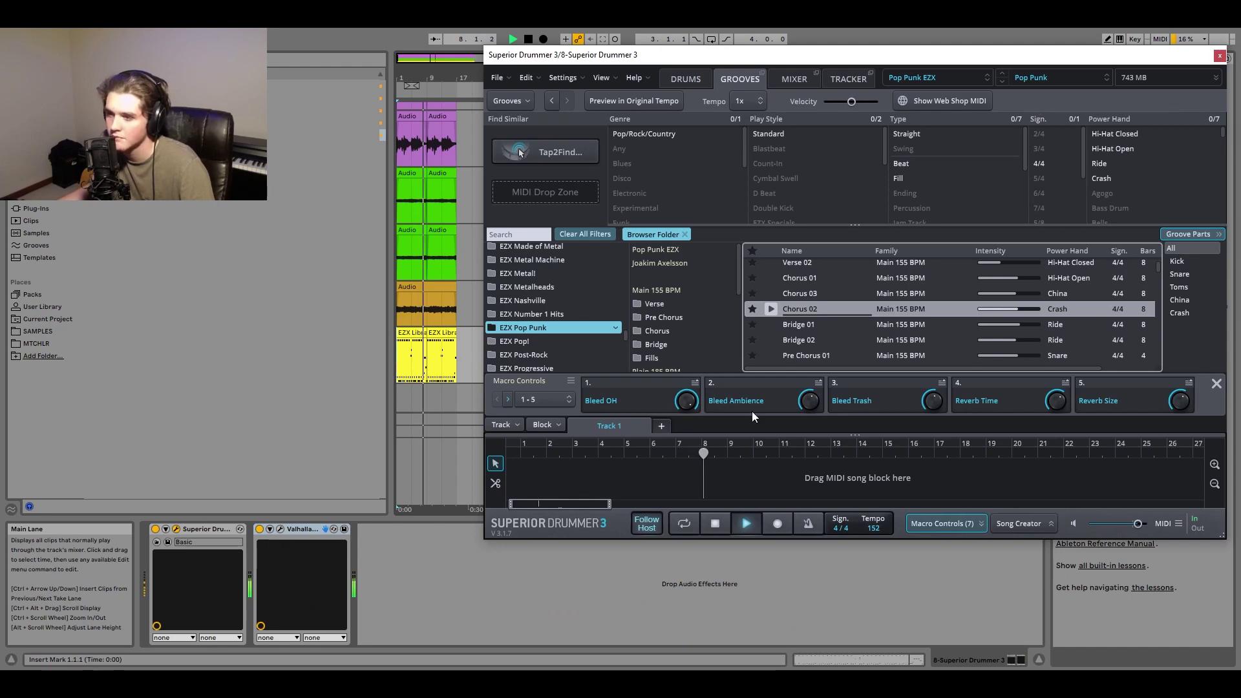
Browse Superior Drummer's John Feldmann presets, close its window, stop playback and show Plug-Ins
{"action": "left_click", "coordinate": [1041, 77]}
{"action": "mouse_move", "coordinate": [1054, 167]}
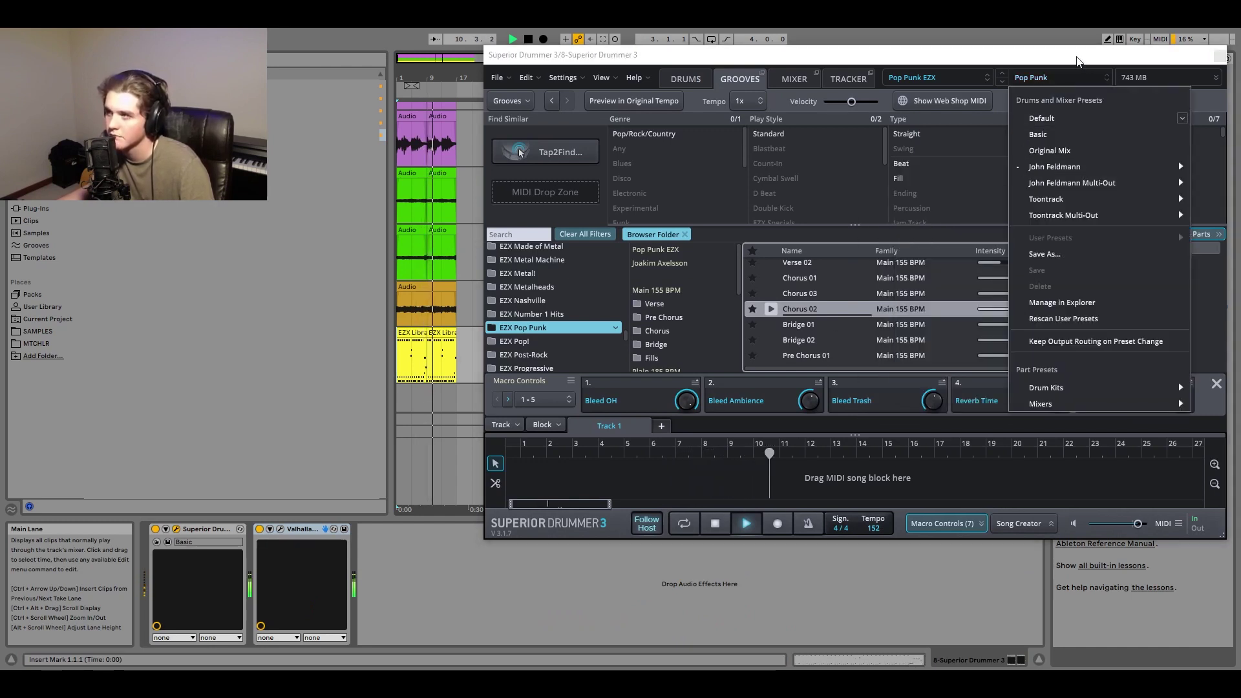
{"action": "left_click", "coordinate": [1217, 56]}
{"action": "key", "text": "space"}
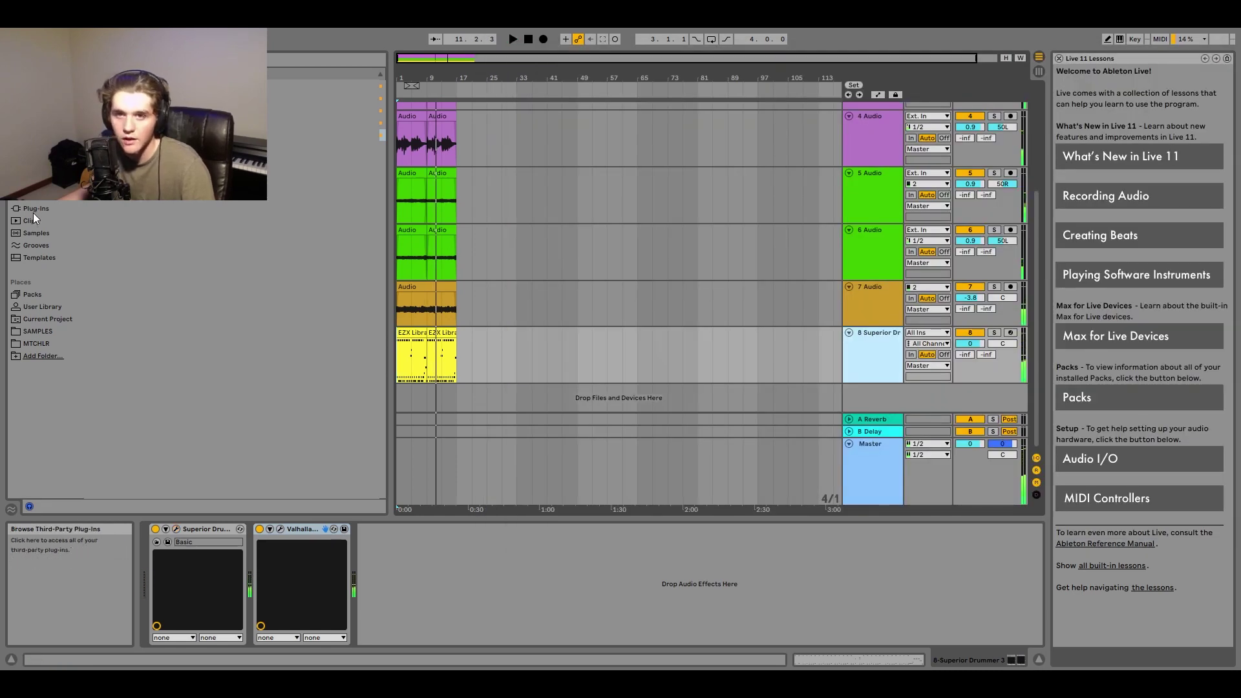
{"action": "left_click", "coordinate": [36, 207]}
Load JST BG-Drums onto track 8, set its output to -1.00 dB during playback, then close it
{"action": "key", "text": "ctrl+f"}
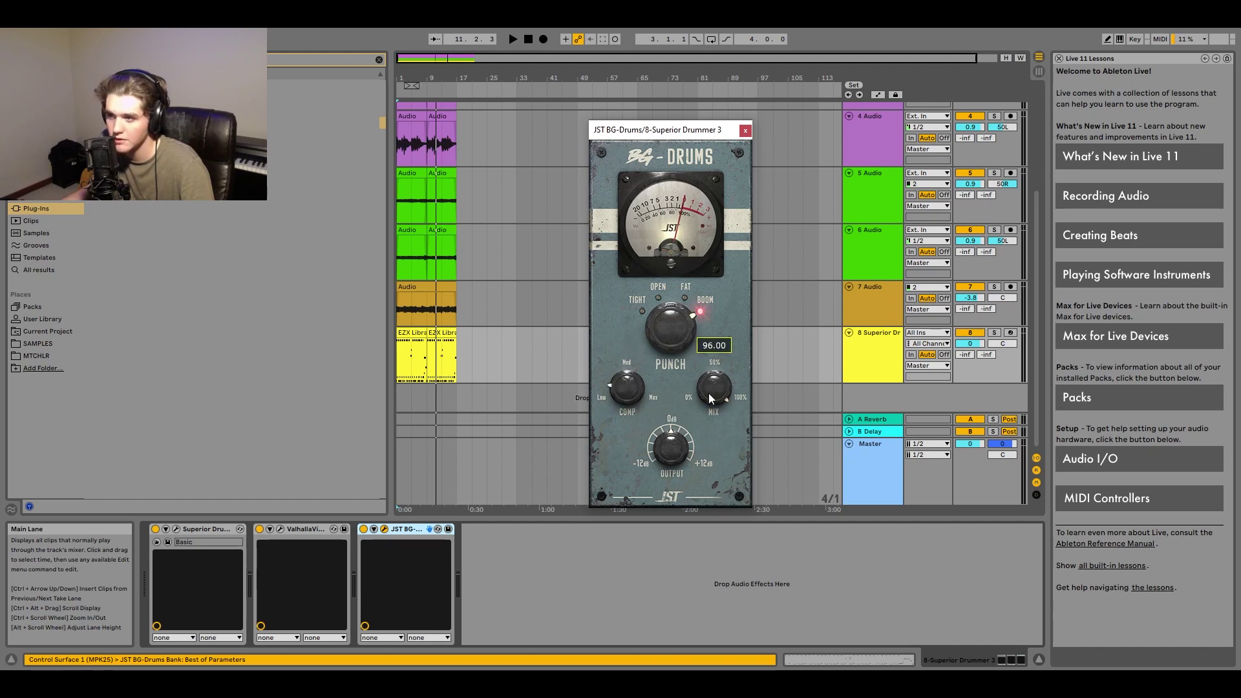
{"action": "key", "text": "space"}
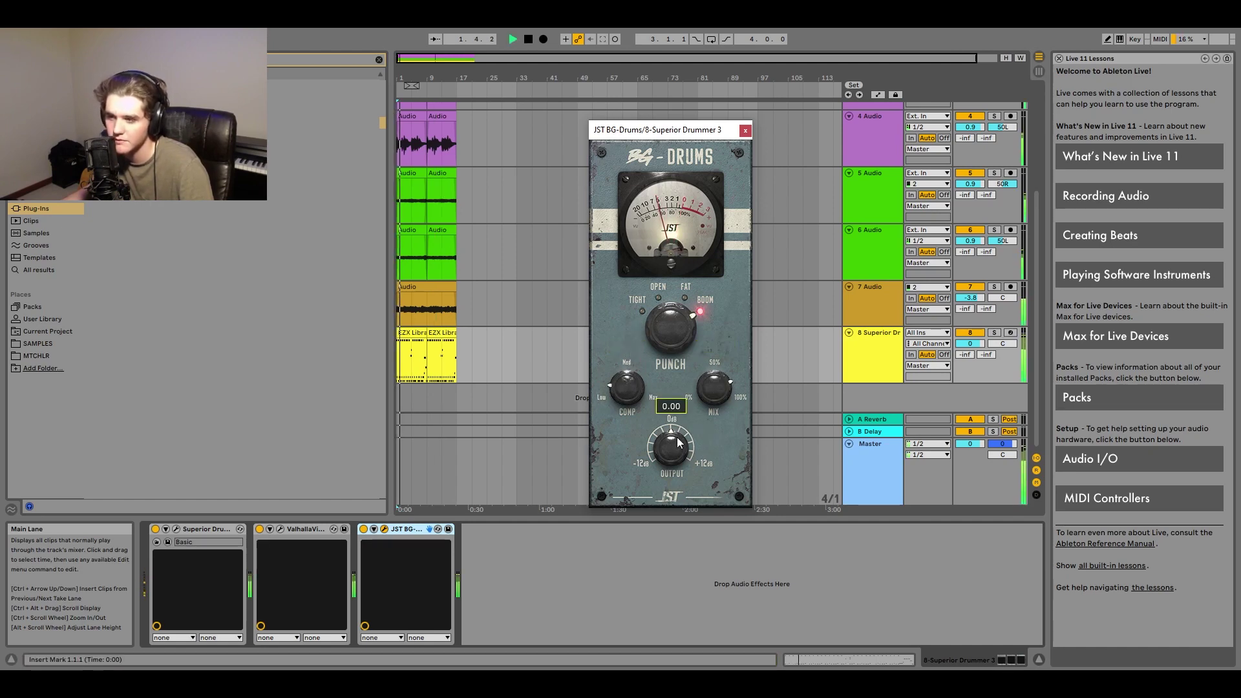
{"action": "scroll", "coordinate": [670, 453], "scroll_direction": "up", "scroll_amount": 1}
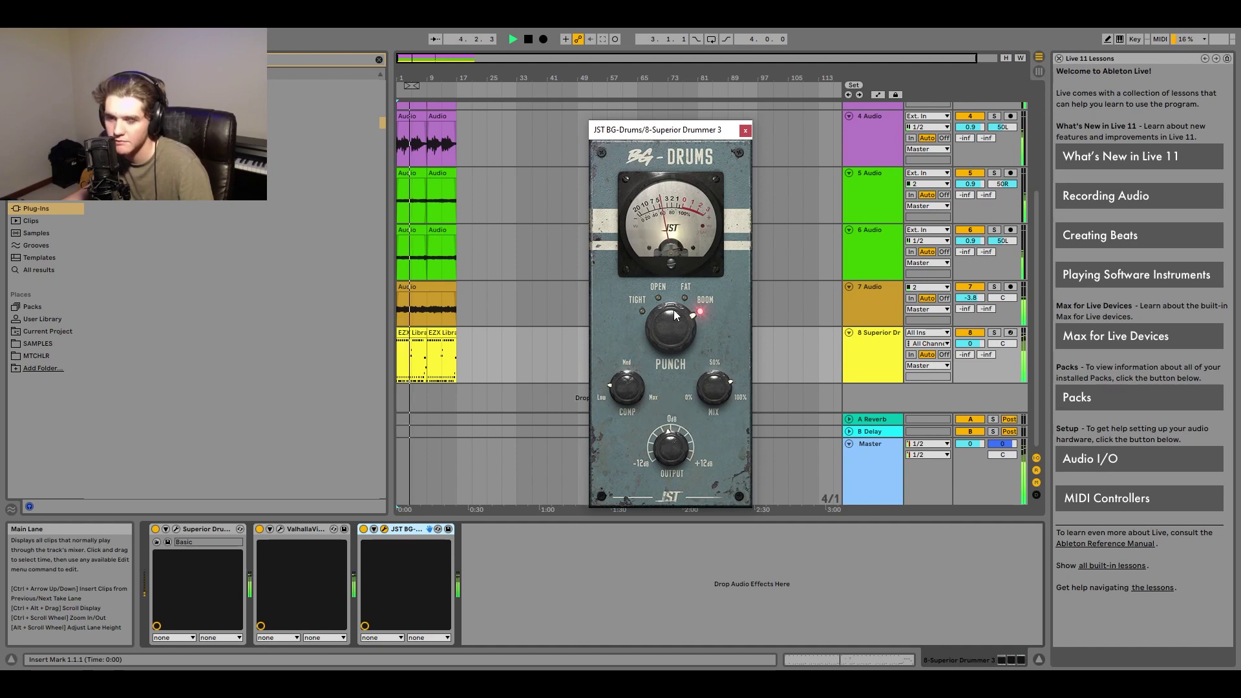
{"action": "left_click", "coordinate": [744, 130]}
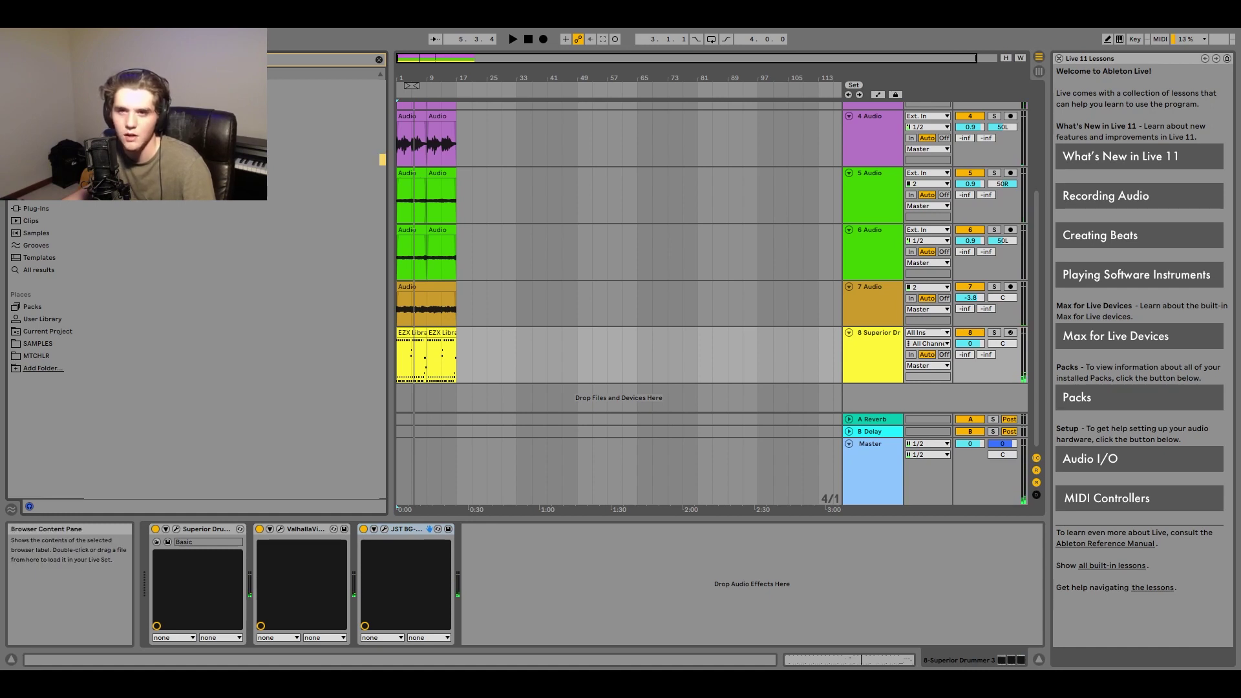
Add EQ Eight after BG-Drums boosting highs near 5.6 kHz, stop playback, and show Plug-Ins
{"action": "key", "text": "Escape"}
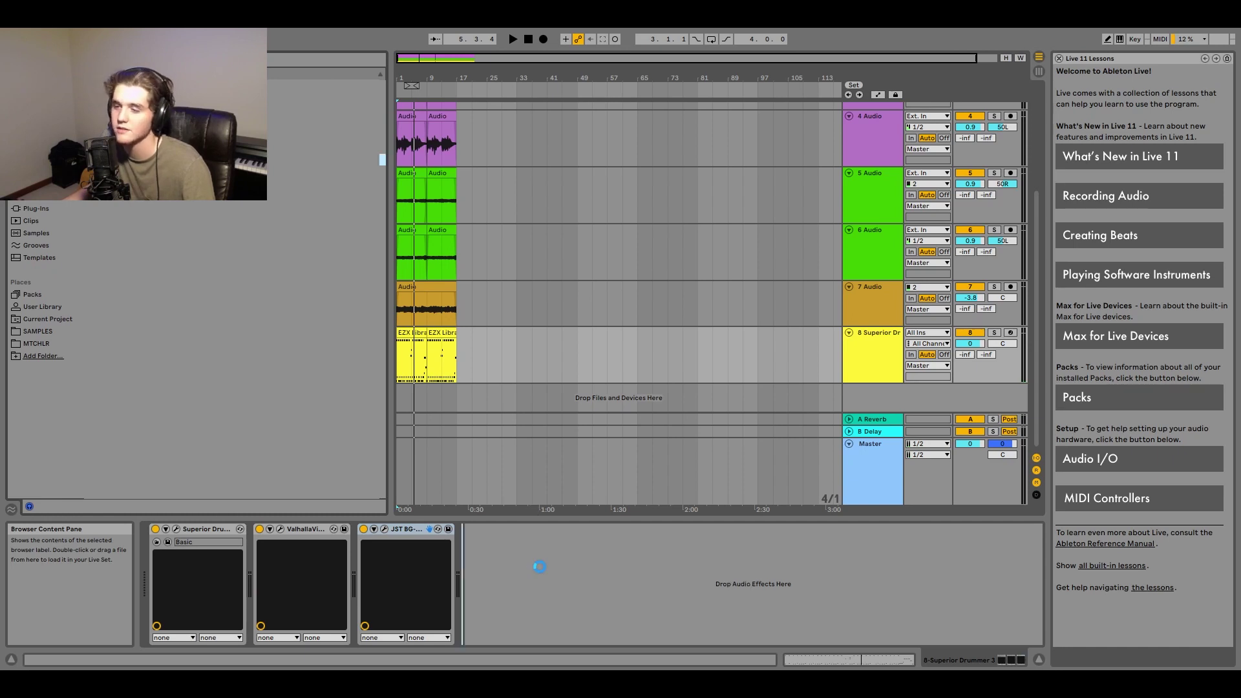
{"action": "key", "text": "space"}
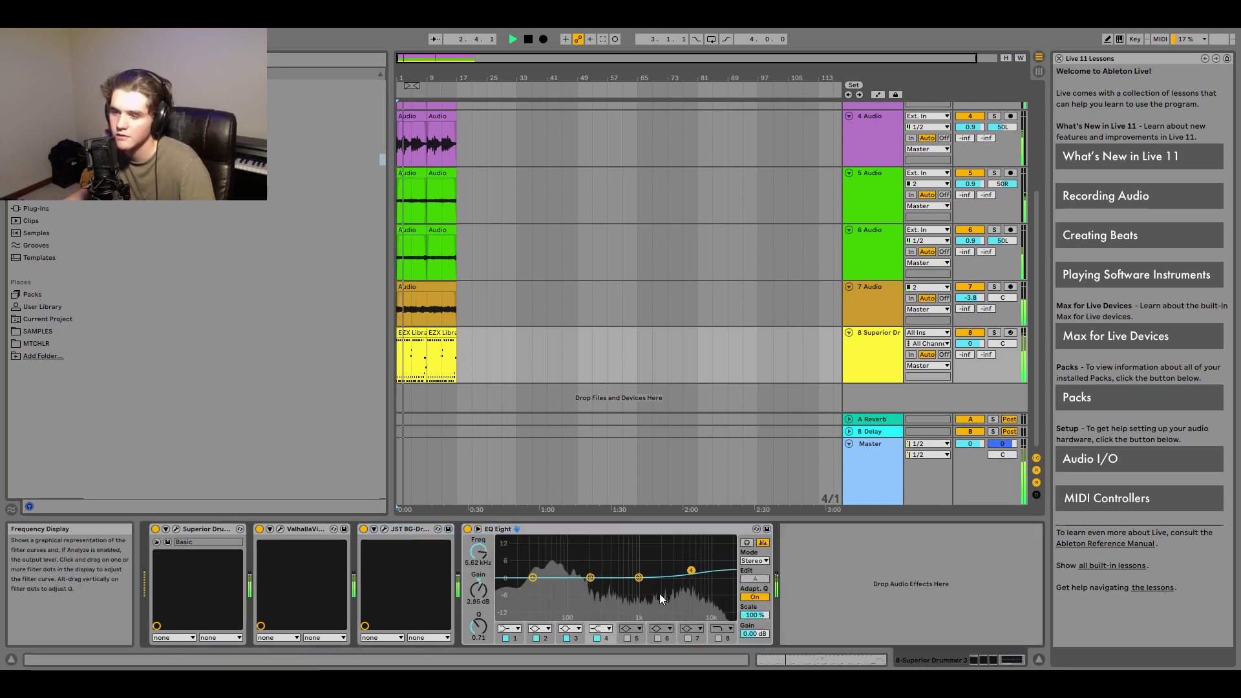
{"action": "key", "text": "space"}
{"action": "scroll", "coordinate": [426, 297], "scroll_direction": "up", "scroll_amount": 1}
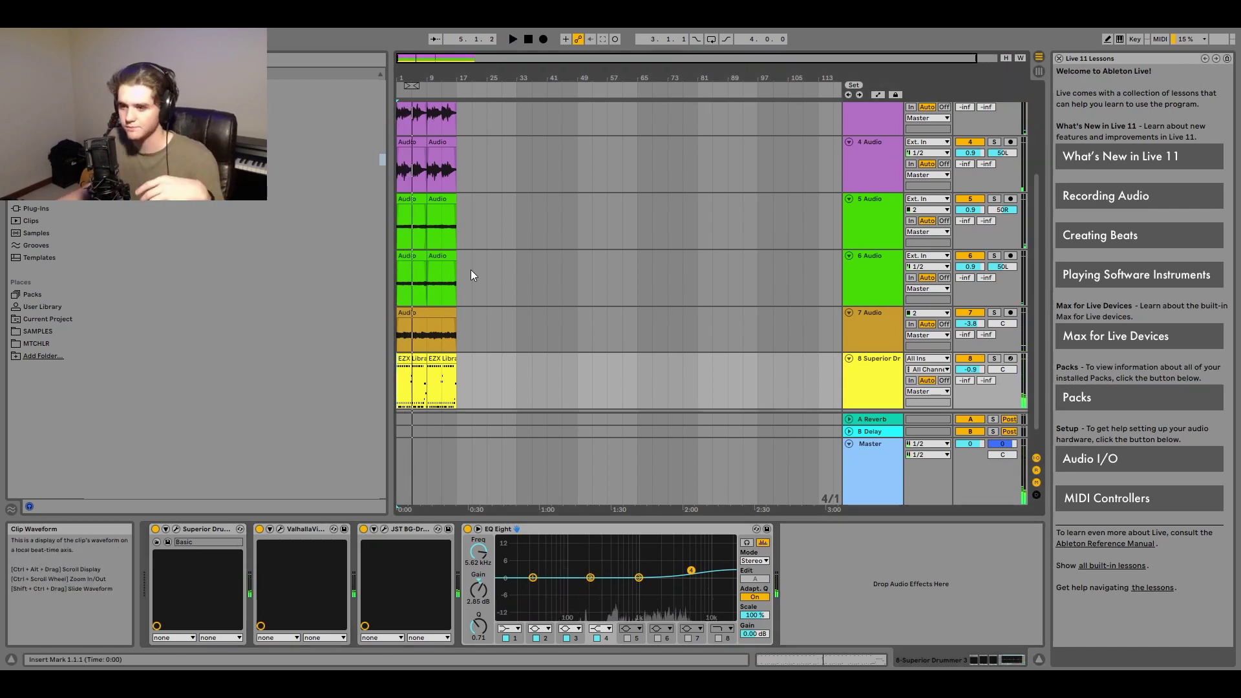
{"action": "scroll", "coordinate": [470, 275], "scroll_direction": "down", "scroll_amount": 1}
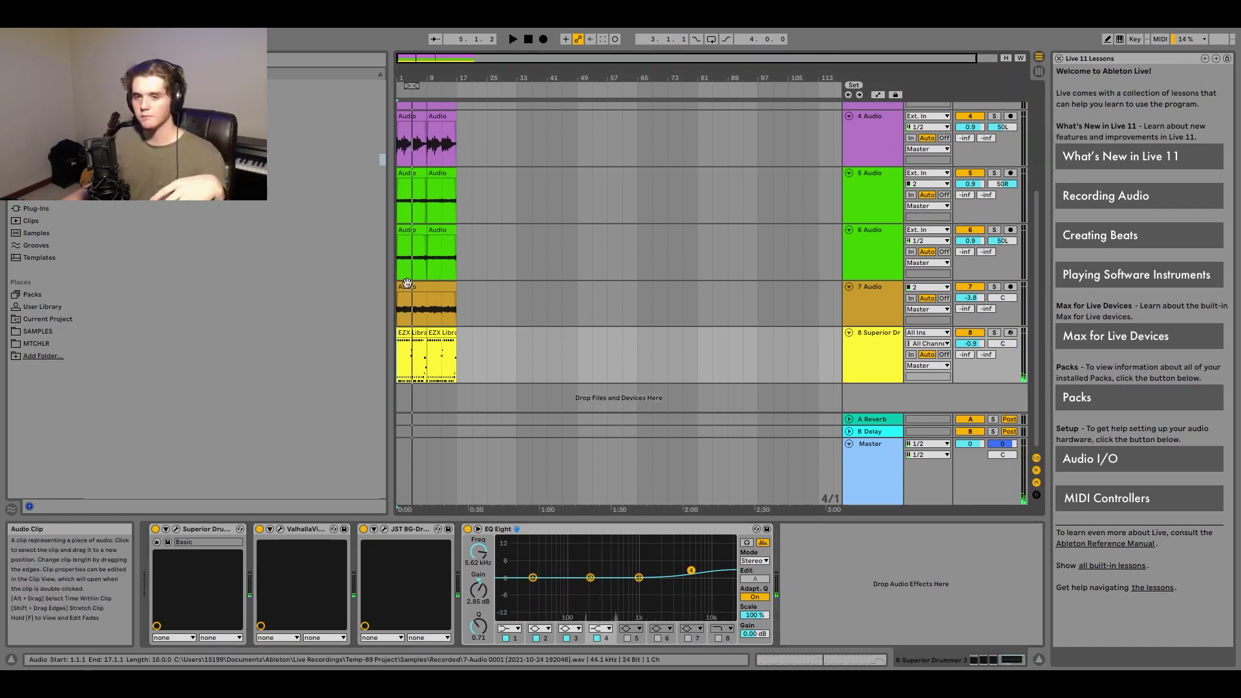
{"action": "left_click", "coordinate": [42, 210]}
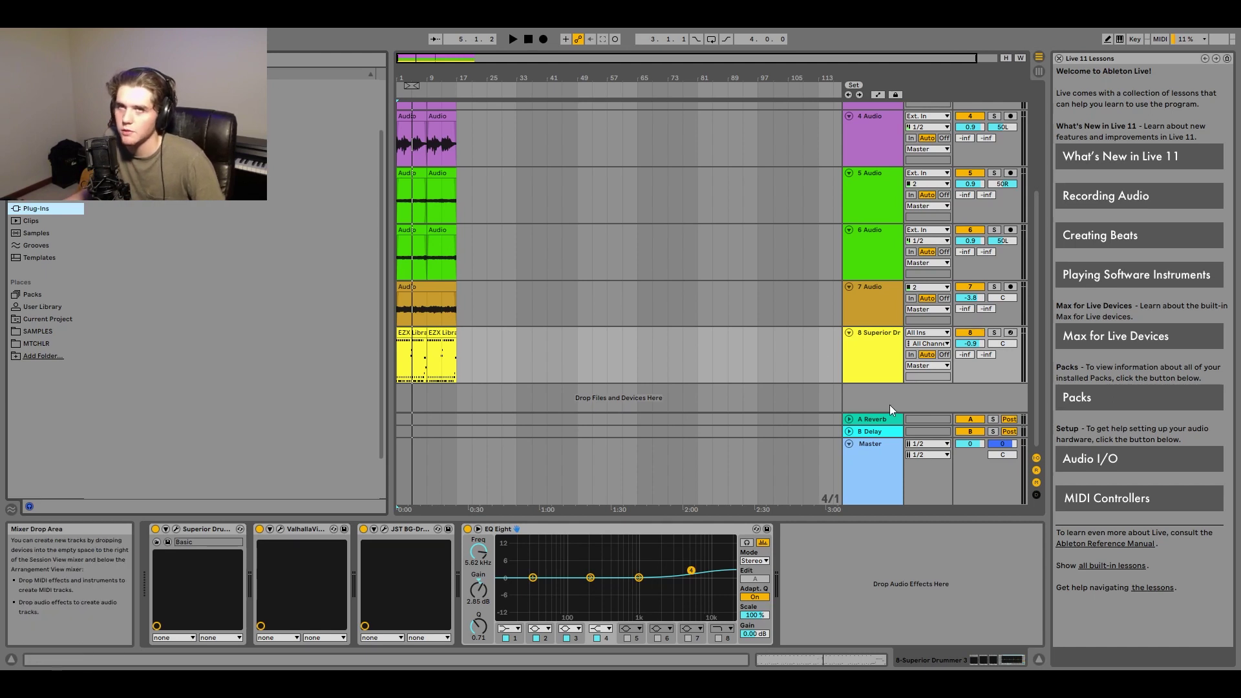
Delete the A Reverb and A Delay return tracks
{"action": "left_click", "coordinate": [878, 419]}
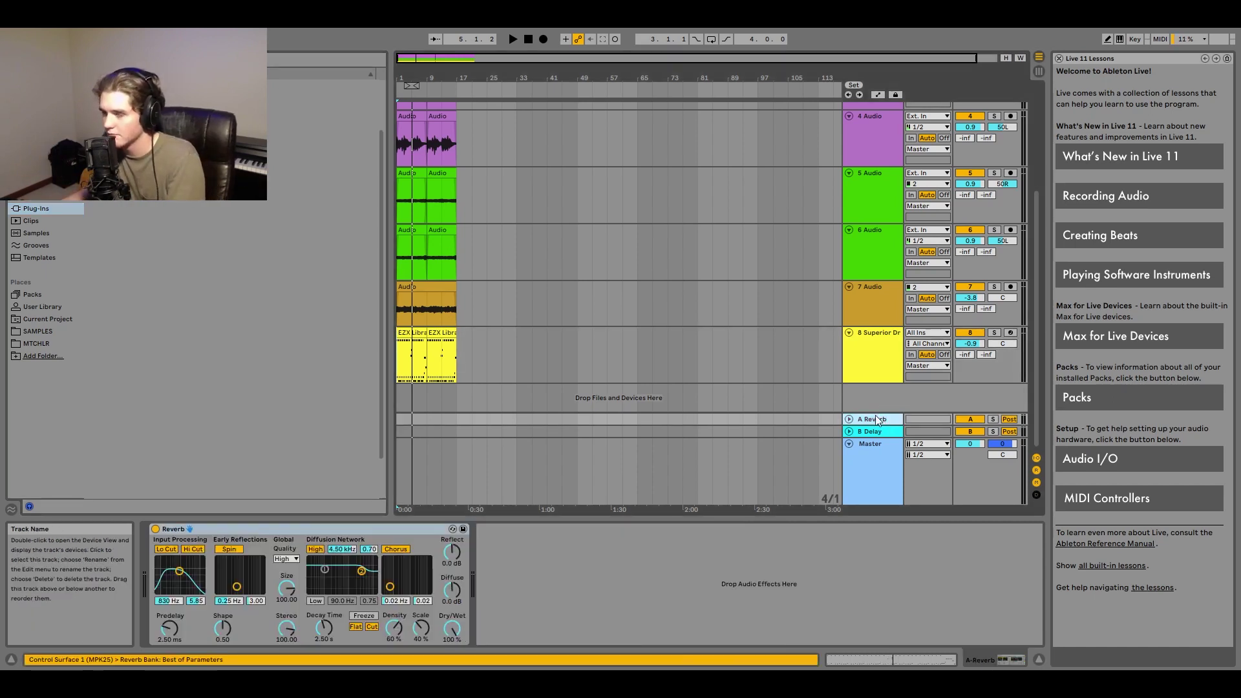
{"action": "key", "text": "Delete"}
{"action": "left_click", "coordinate": [877, 431]}
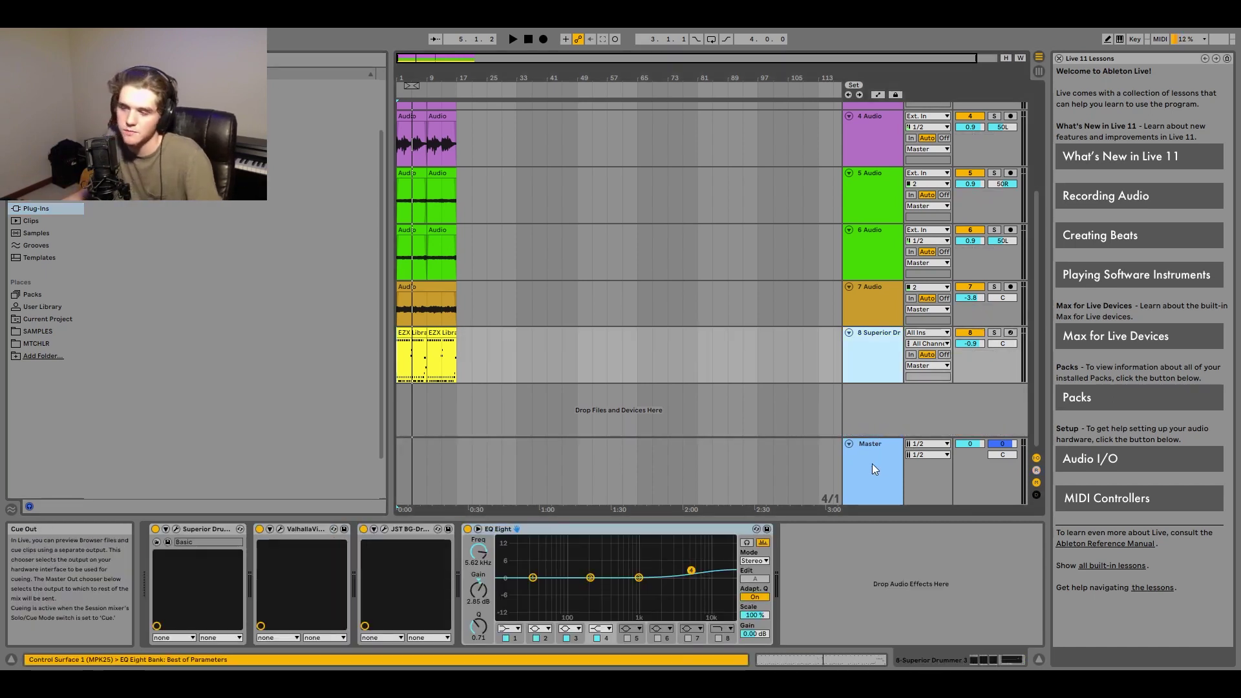
{"action": "key", "text": "Delete"}
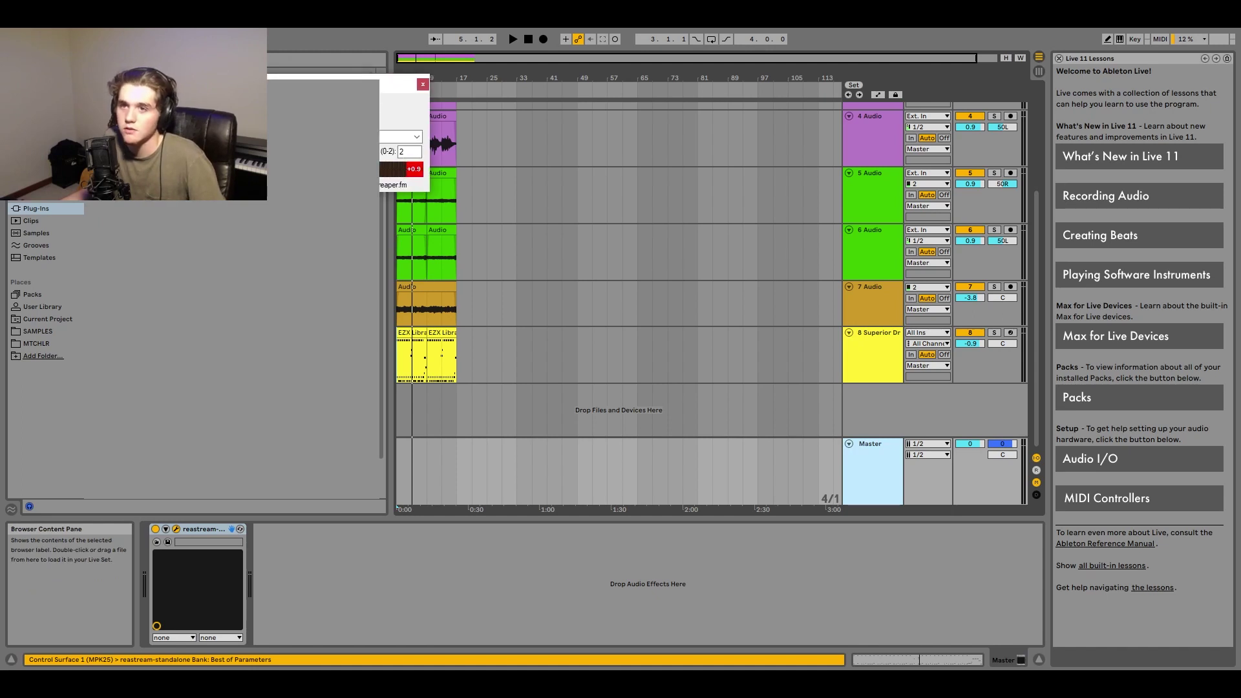
Move the Master's ReaStream window to the top right and refocus the Master track
{"action": "left_click_drag", "start_coordinate": [373, 84], "coordinate": [1054, 78]}
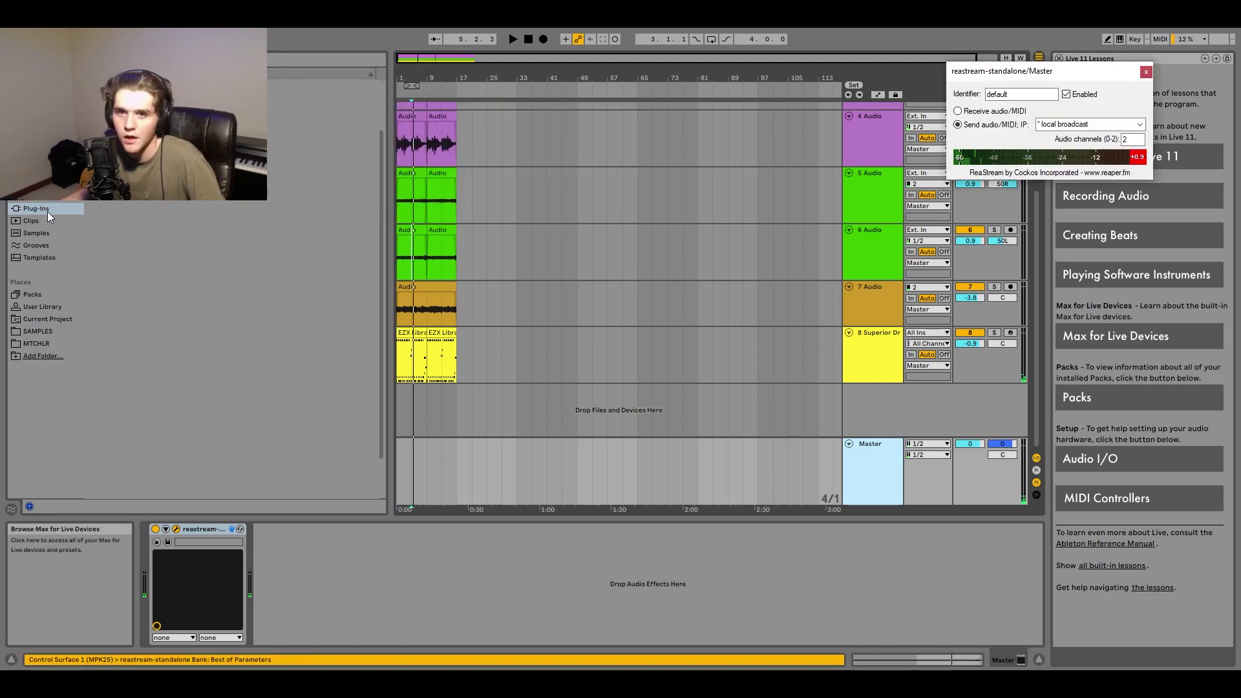
{"action": "left_click", "coordinate": [931, 409]}
{"action": "key", "text": "ctrl+f"}
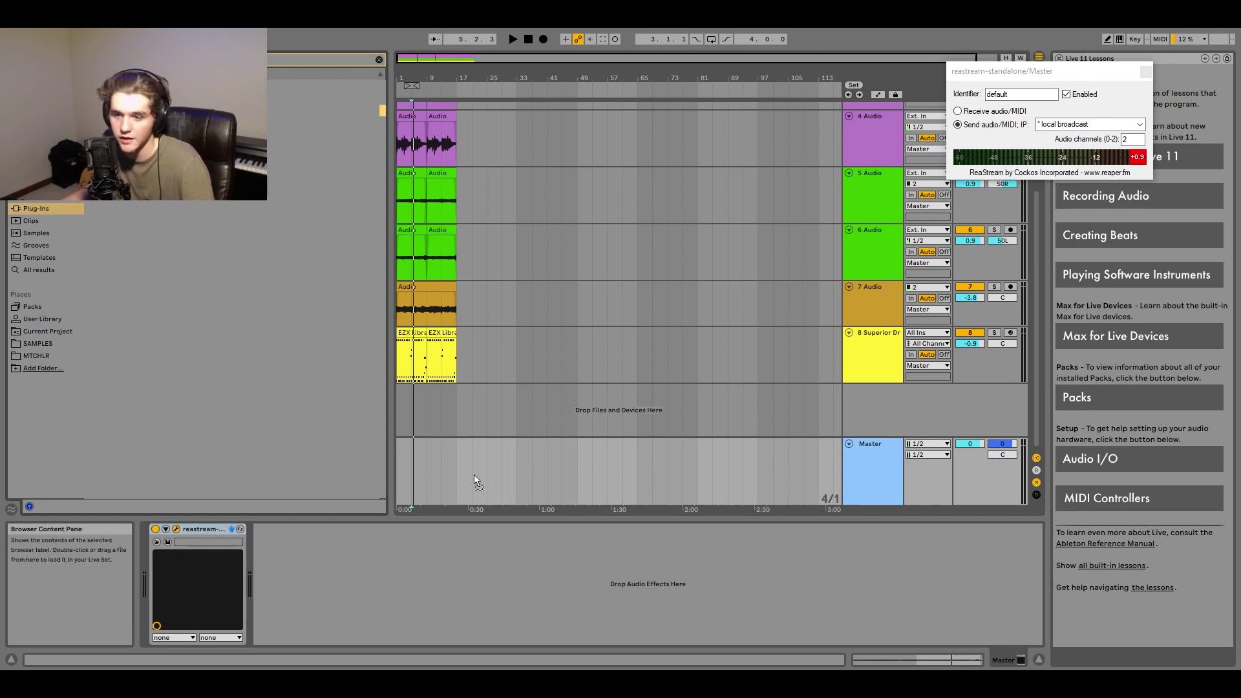
Load Ozone 9 Maximizer on the Master with threshold -2.7 dB and ceiling -0.5 dB
{"action": "left_click_drag", "start_coordinate": [669, 320], "coordinate": [671, 339]}
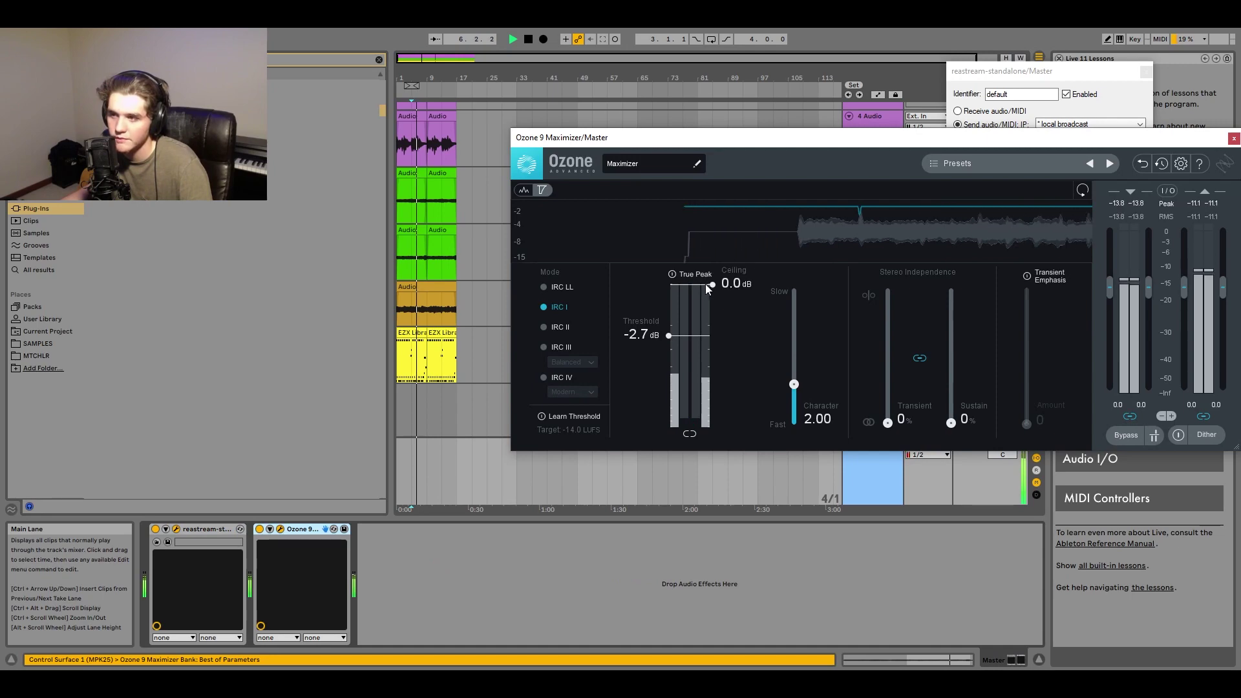
{"action": "left_click_drag", "start_coordinate": [712, 284], "coordinate": [712, 289]}
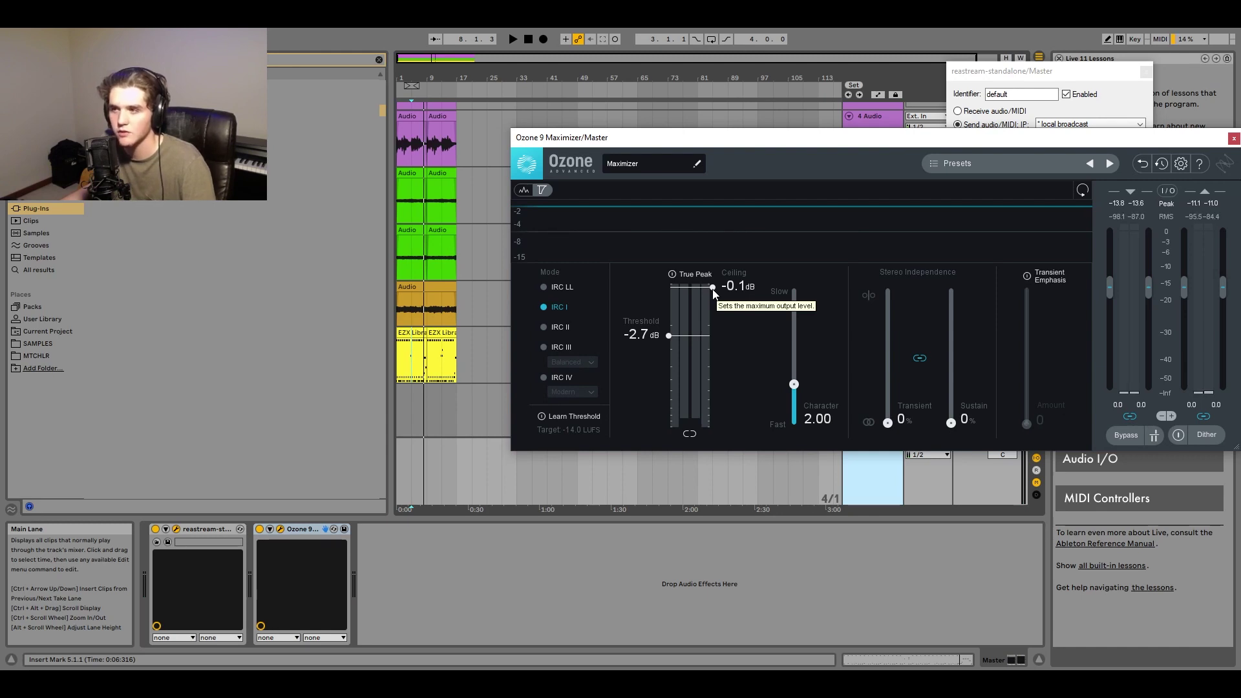
{"action": "left_click_drag", "start_coordinate": [712, 289], "coordinate": [713, 305]}
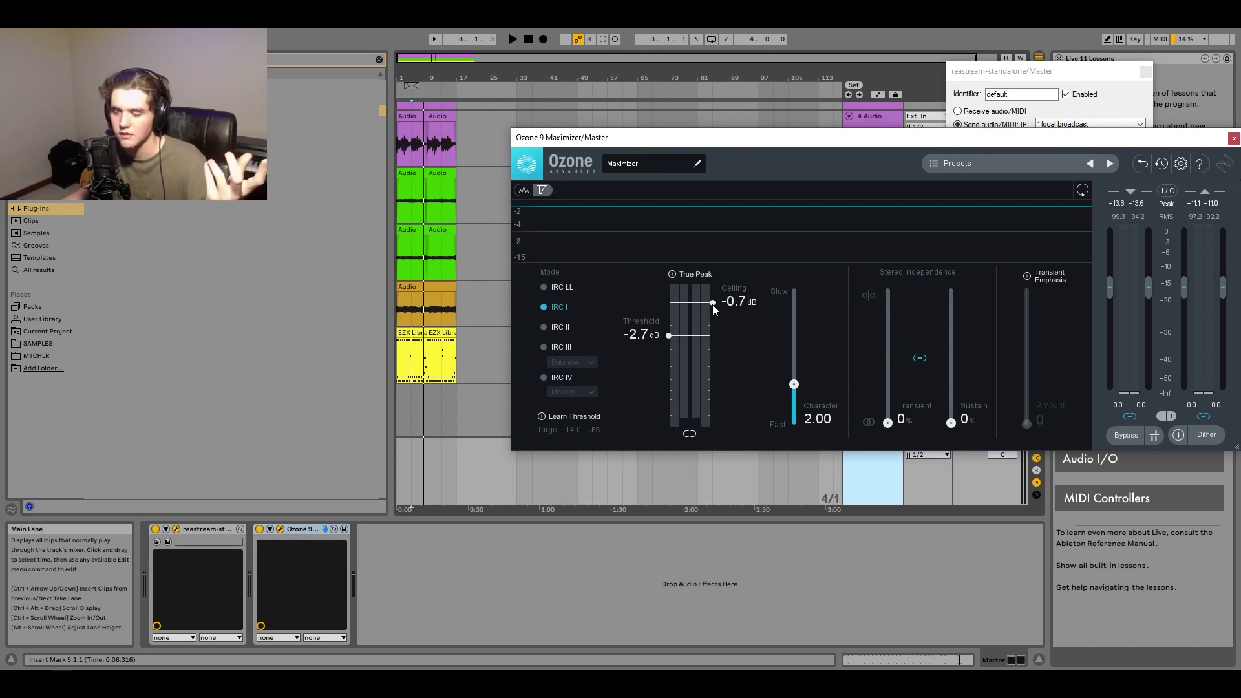
{"action": "left_click_drag", "start_coordinate": [713, 305], "coordinate": [713, 300]}
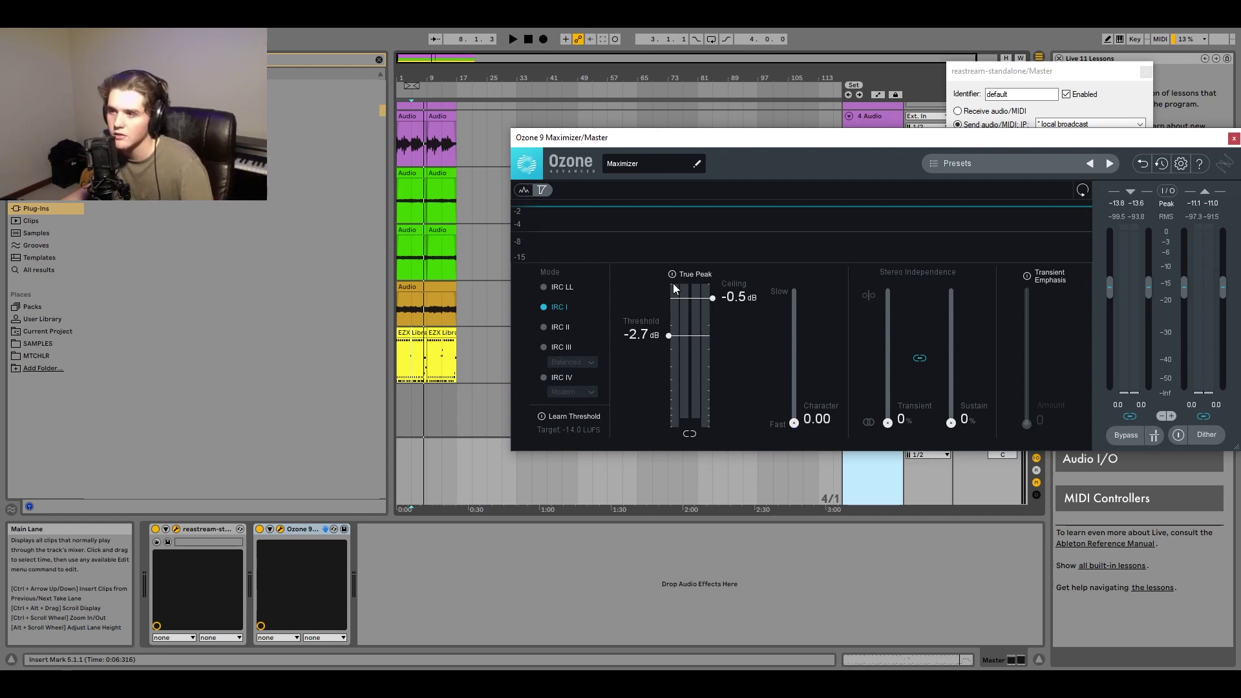
Reselect the Master track after selecting 7 Audio, and close the Ozone 9 window
{"action": "left_click", "coordinate": [407, 311]}
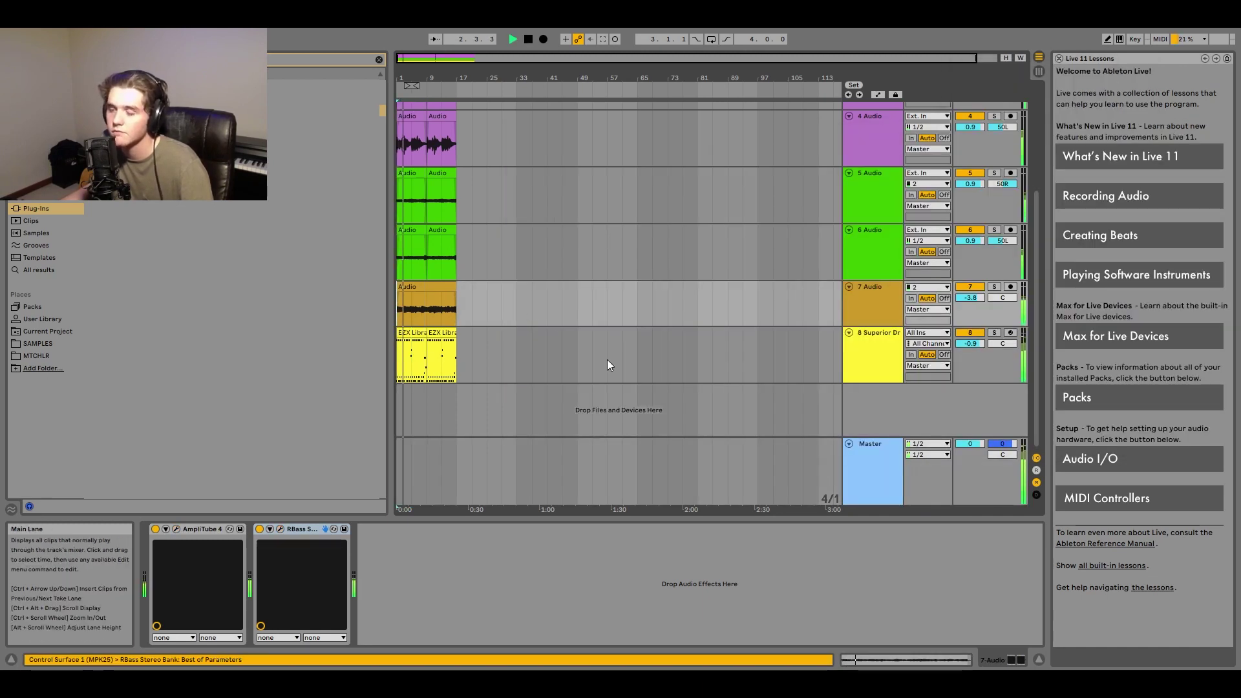
{"action": "left_click", "coordinate": [877, 475]}
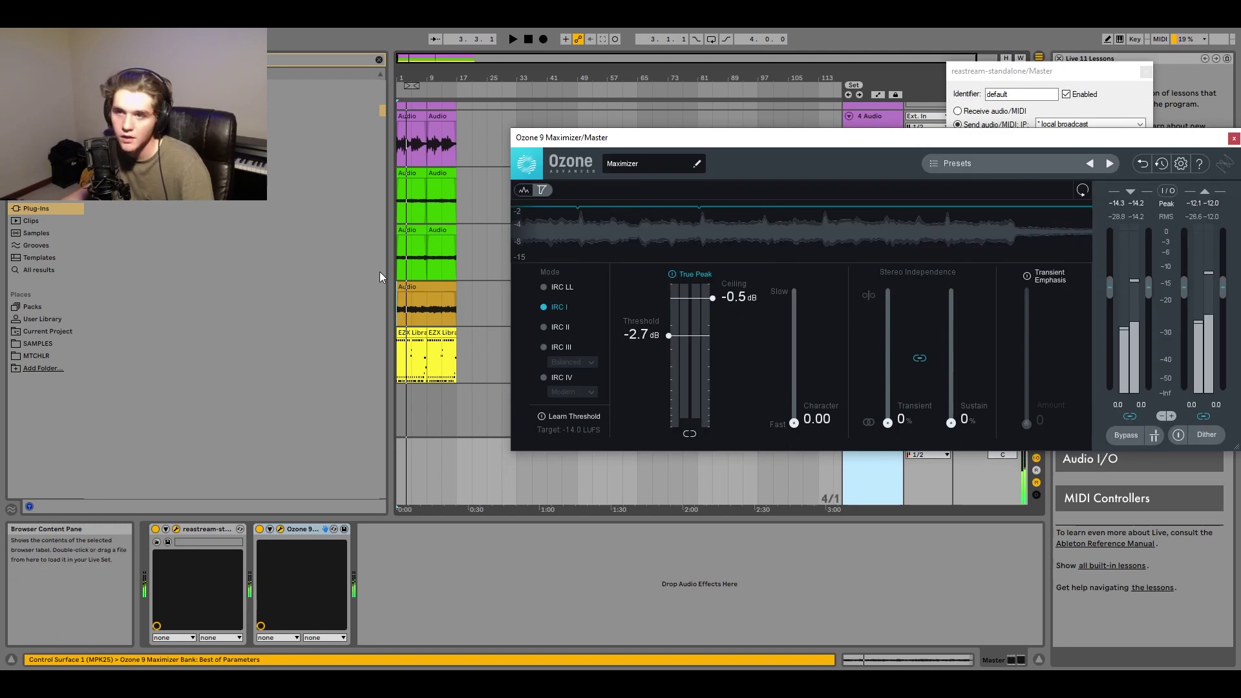
{"action": "left_click", "coordinate": [1234, 138]}
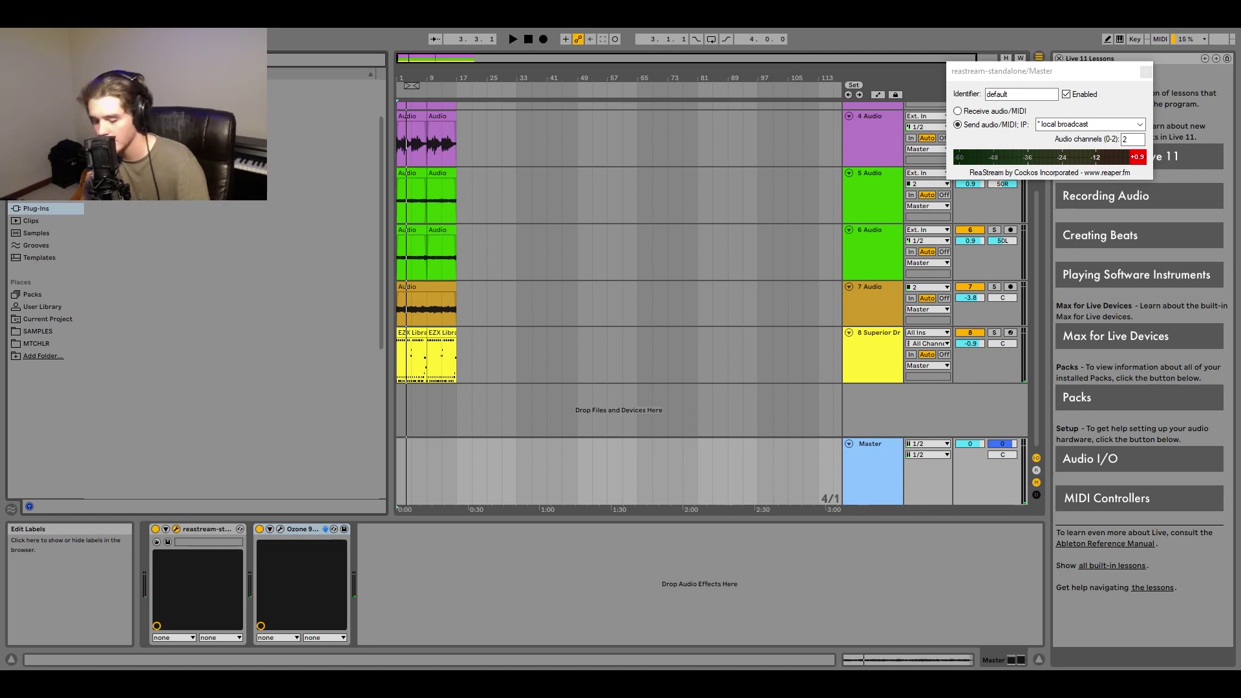
{"action": "key", "text": "ctrl+f"}
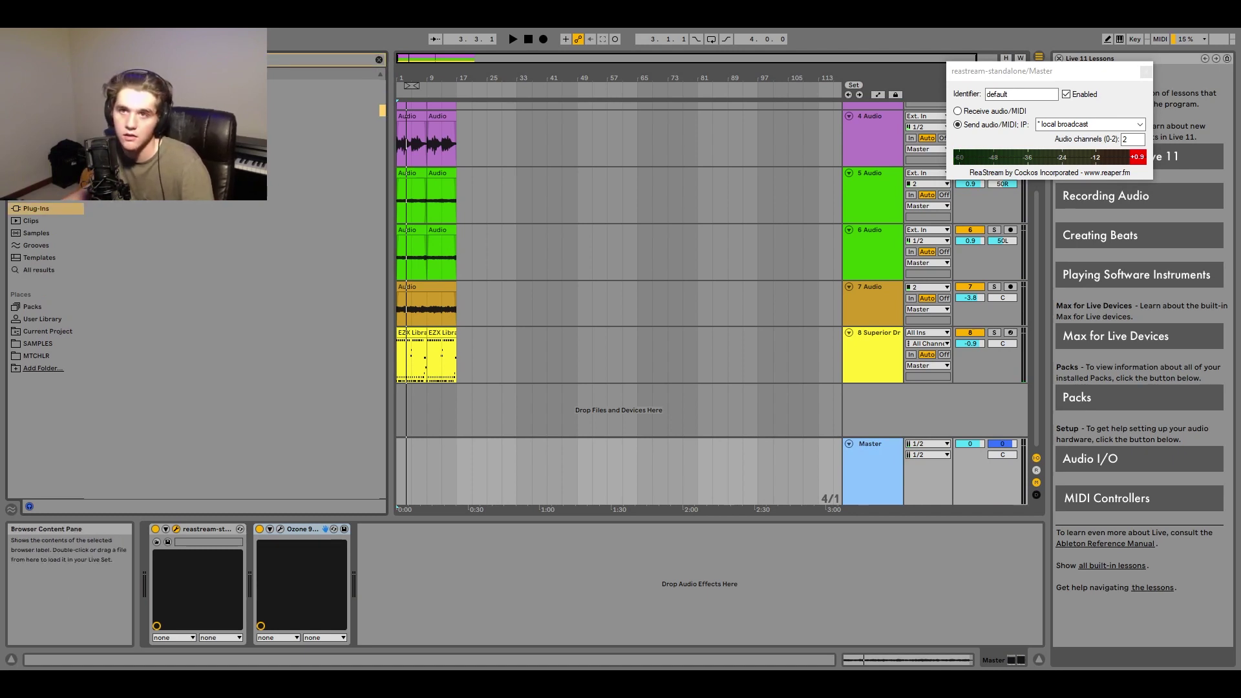
Place Gullfoss between ReaStream and Ozone 9 on the Master, raising Recover to 38% during playback
{"action": "left_click_drag", "start_coordinate": [377, 548], "coordinate": [276, 551]}
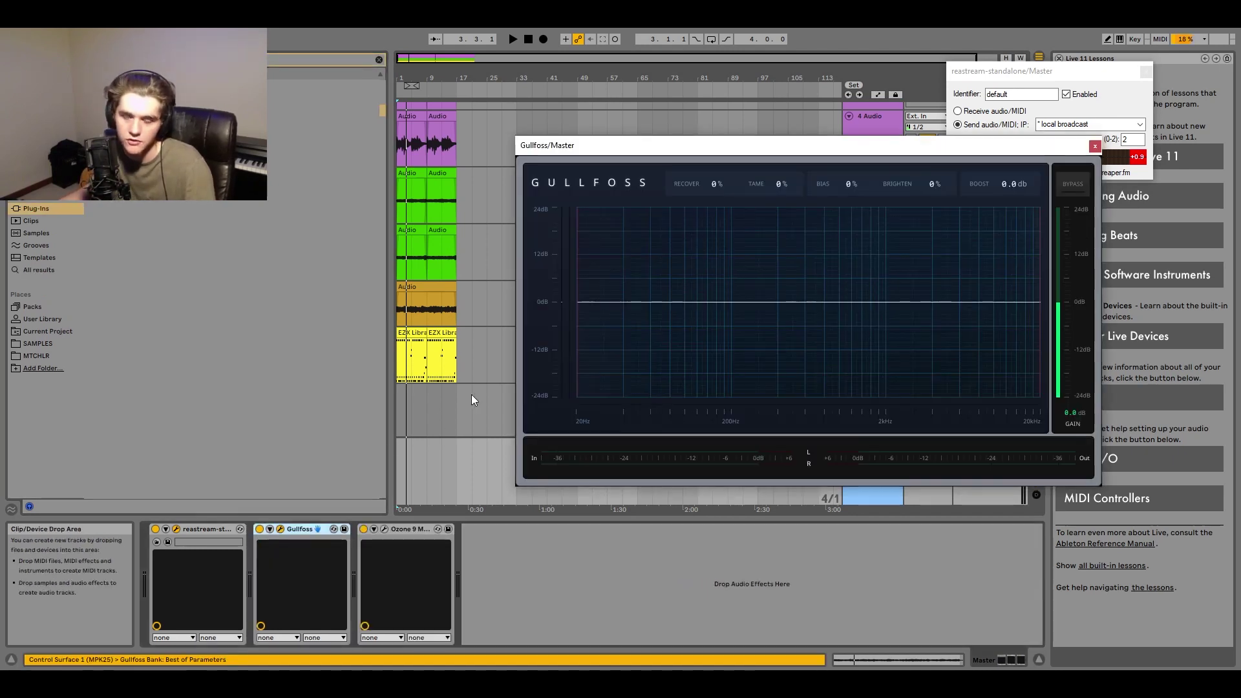
{"action": "left_click_drag", "start_coordinate": [700, 183], "coordinate": [715, 144]}
{"action": "key", "text": "space"}
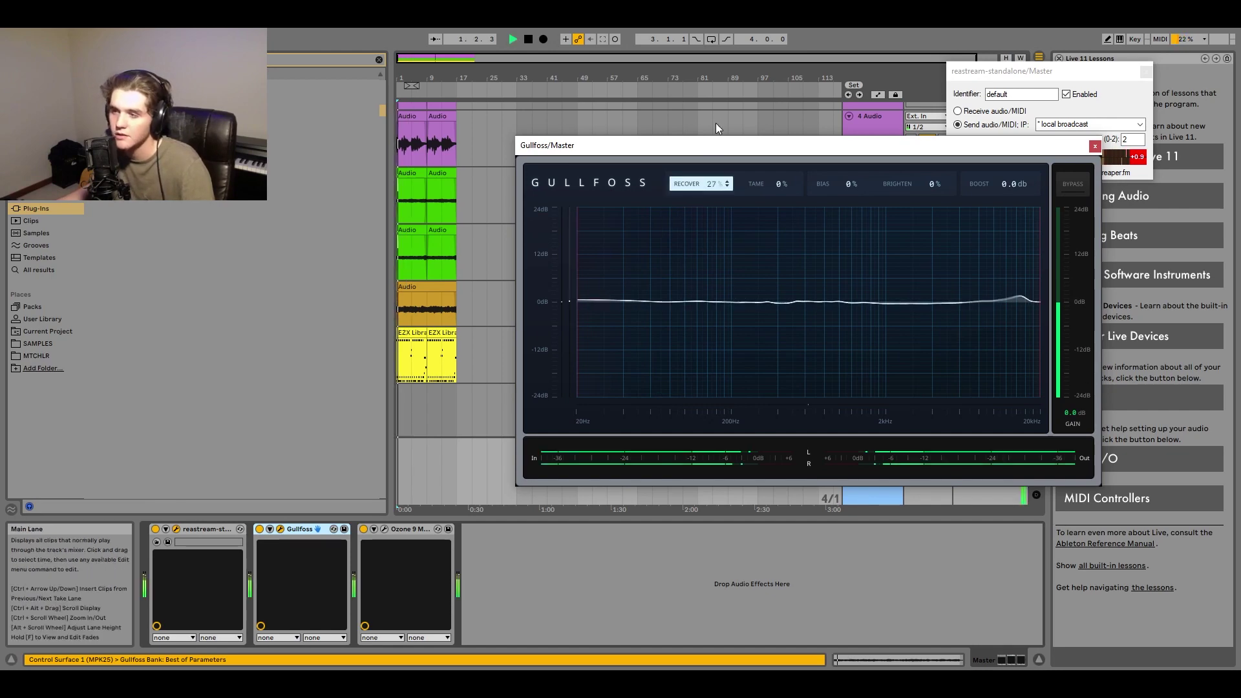
{"action": "left_click", "coordinate": [717, 101]}
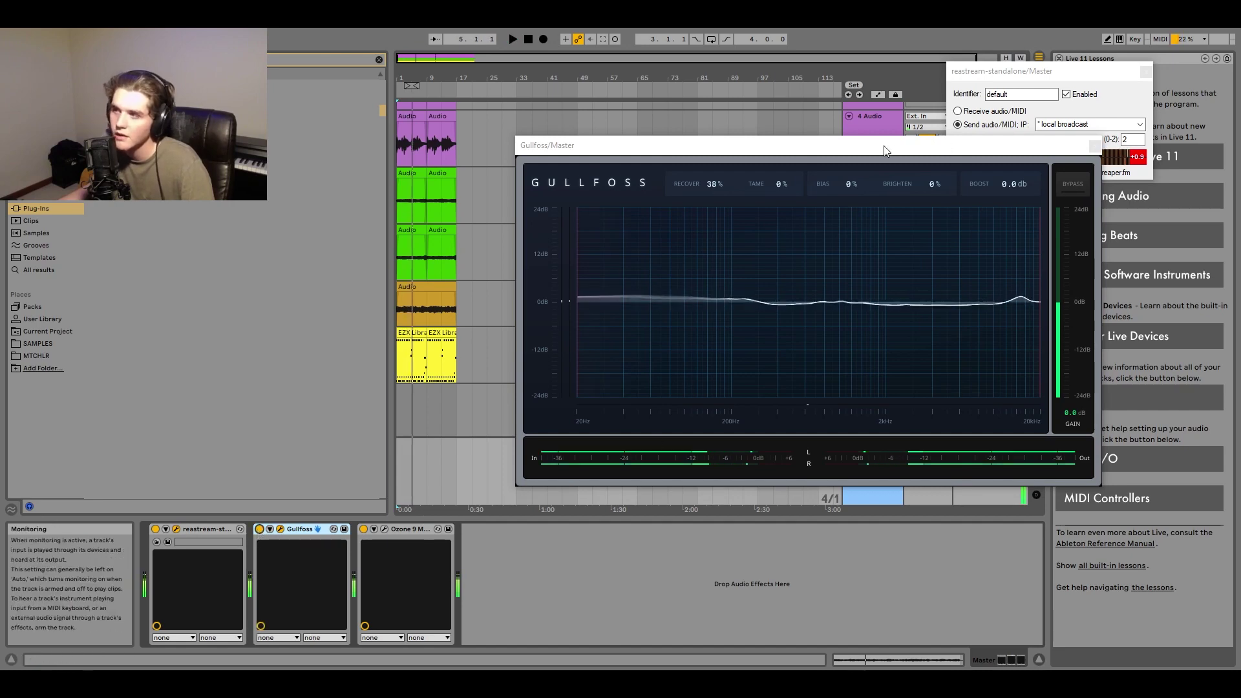
{"action": "left_click_drag", "start_coordinate": [1041, 151], "coordinate": [971, 146]}
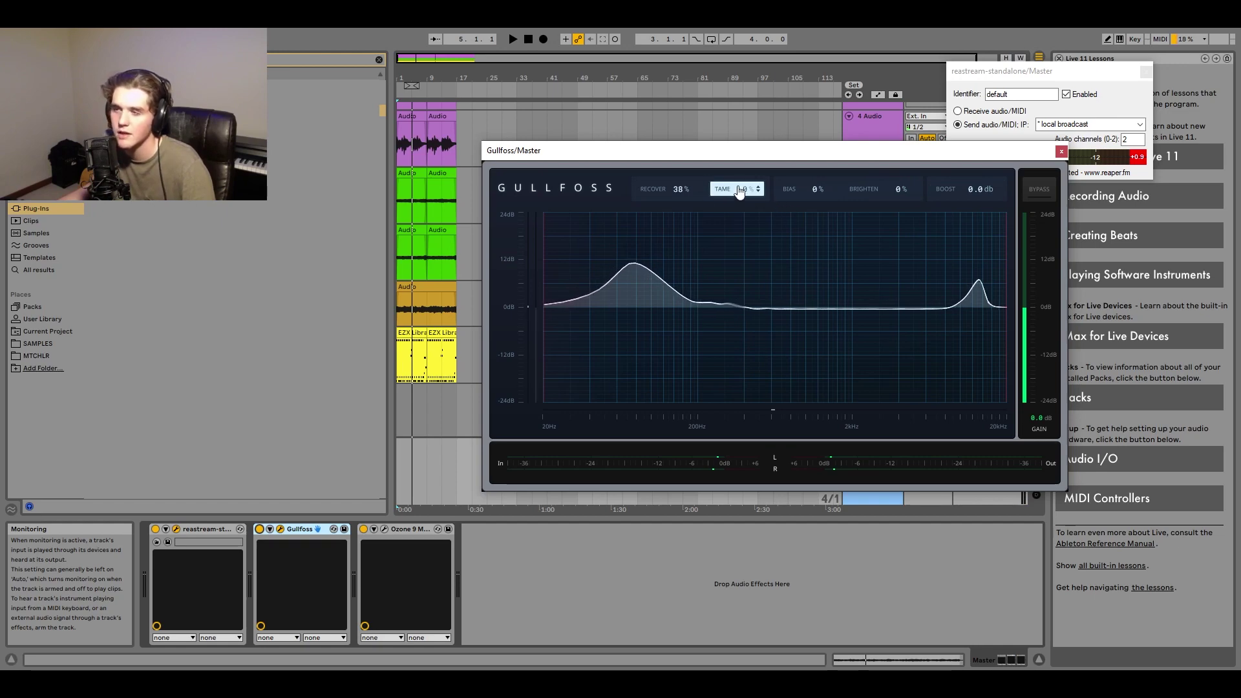
{"action": "scroll", "coordinate": [739, 191], "scroll_direction": "up", "scroll_amount": 4}
{"action": "scroll", "coordinate": [825, 191], "scroll_direction": "up", "scroll_amount": 6}
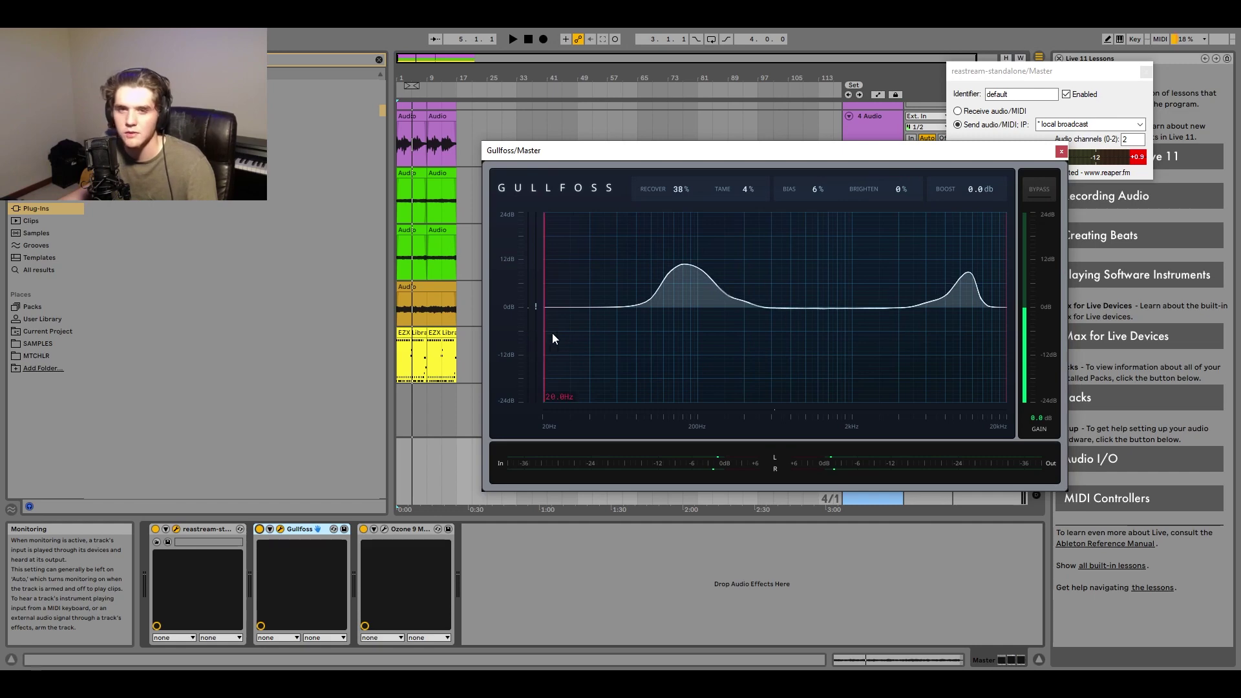
Close the Gullfoss and ReaStream plug-in windows and hide the Live 11 lessons panel
{"action": "left_click", "coordinate": [1061, 151]}
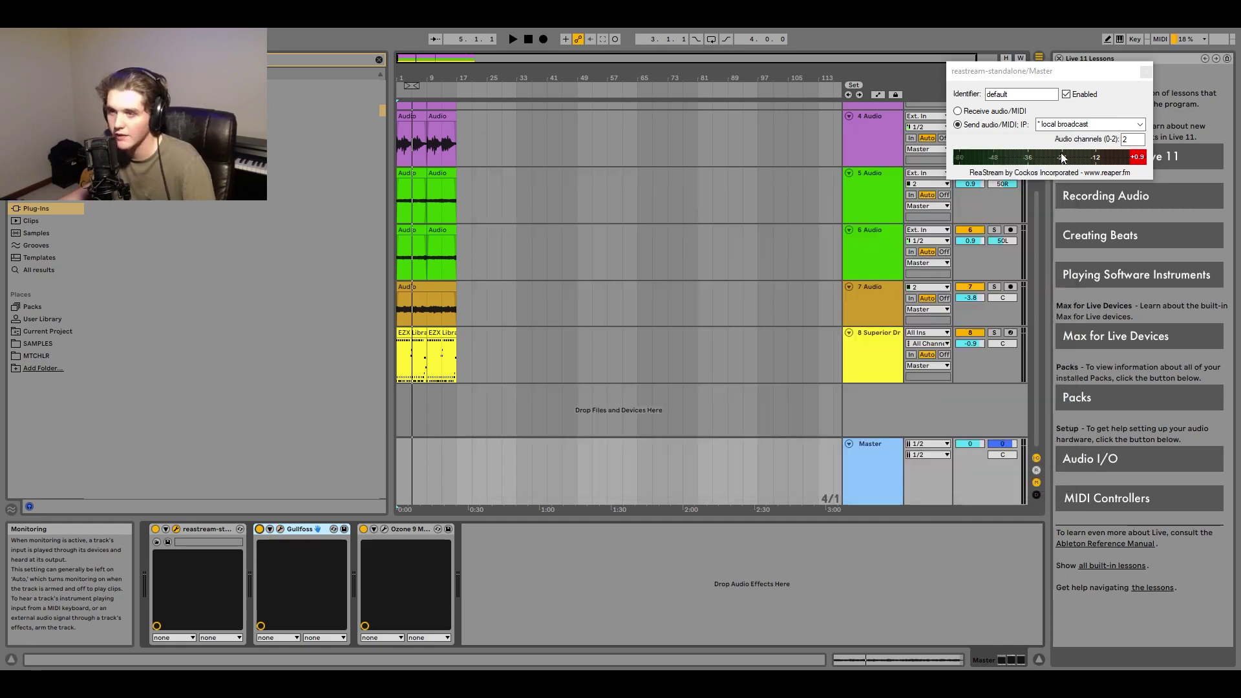
{"action": "scroll", "coordinate": [486, 296], "scroll_direction": "up", "scroll_amount": 2}
{"action": "scroll", "coordinate": [442, 289], "scroll_direction": "up", "scroll_amount": 3}
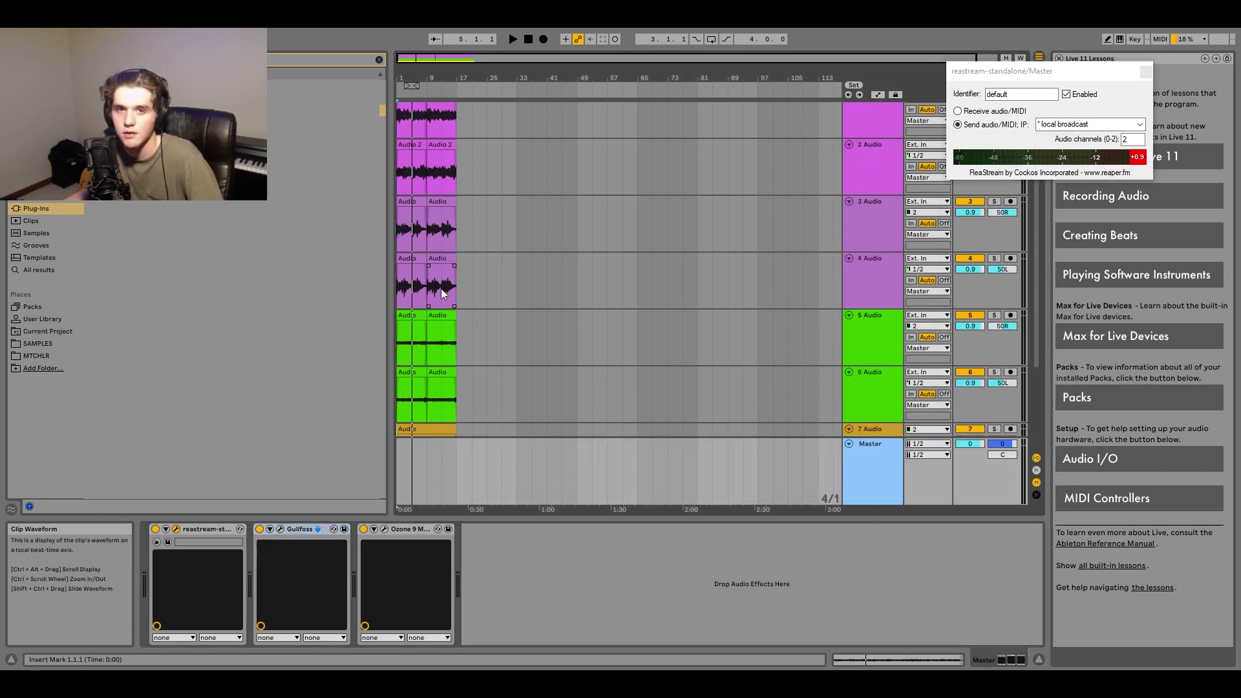
{"action": "scroll", "coordinate": [440, 288], "scroll_direction": "up", "scroll_amount": 1}
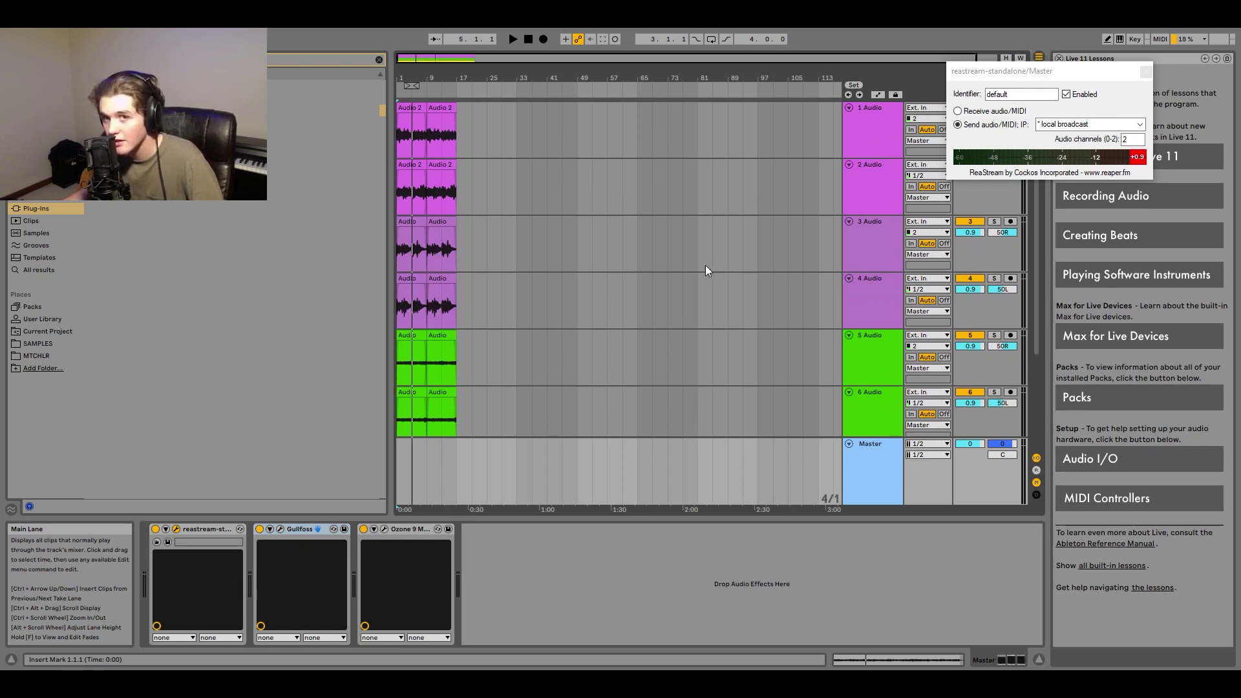
{"action": "left_click", "coordinate": [1146, 71]}
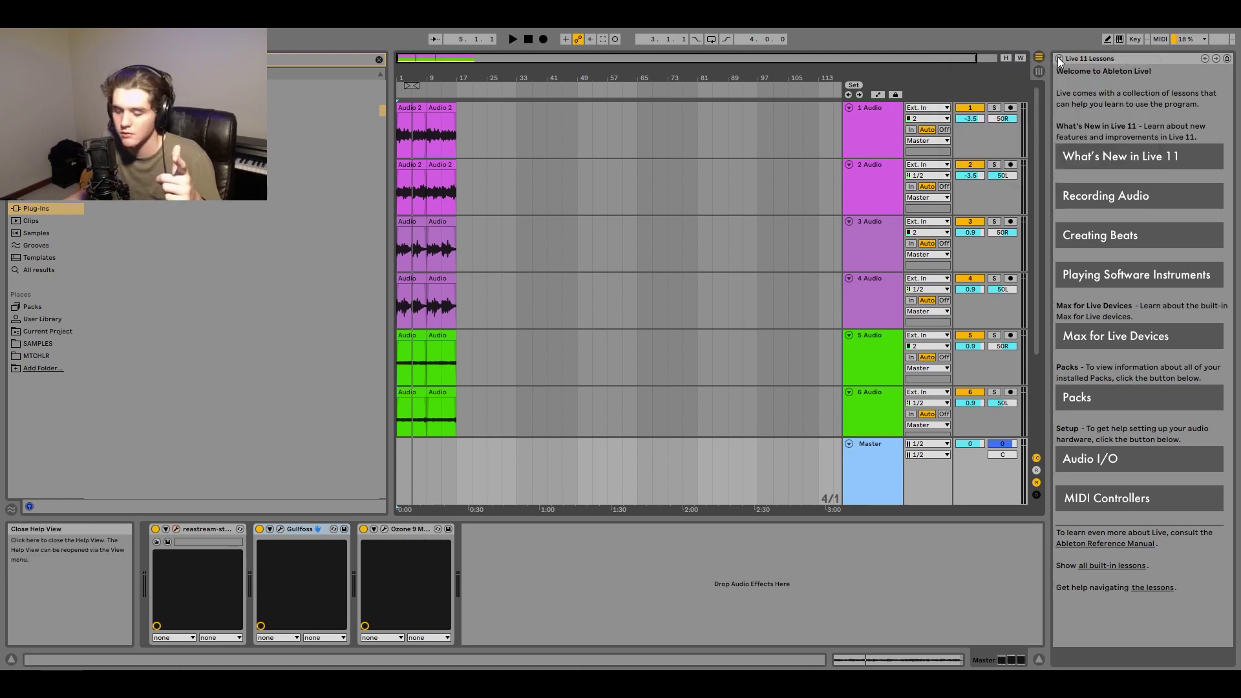
{"action": "left_click", "coordinate": [1059, 59]}
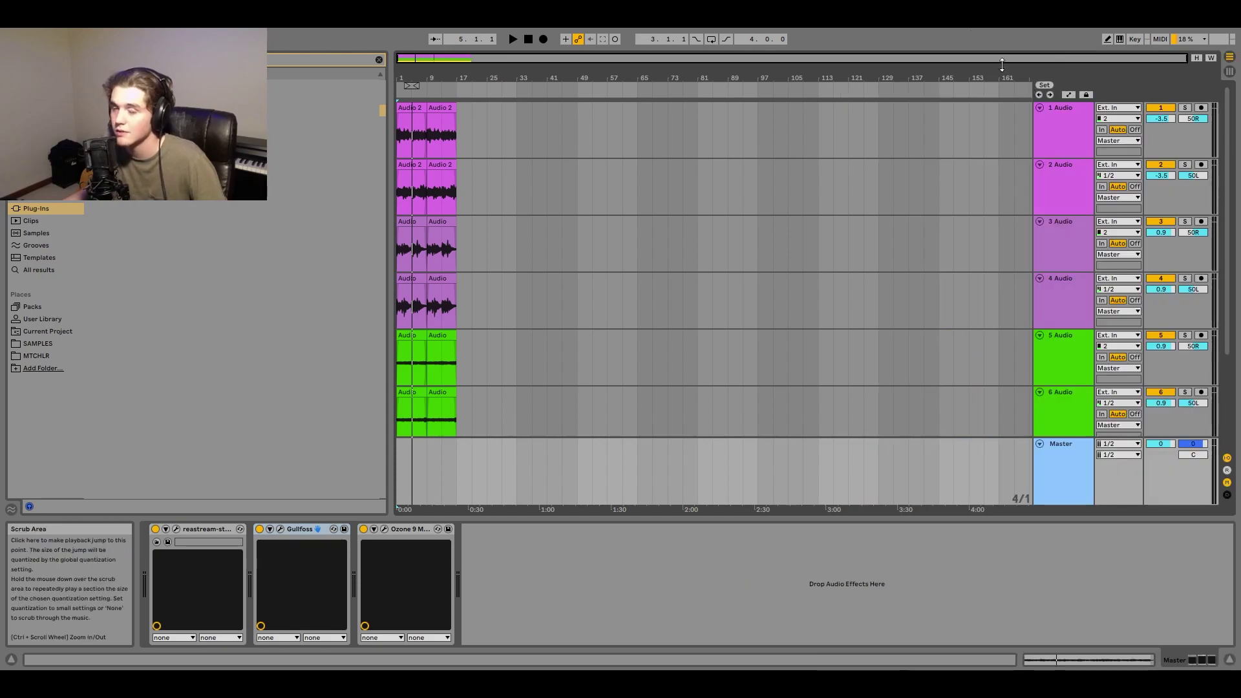